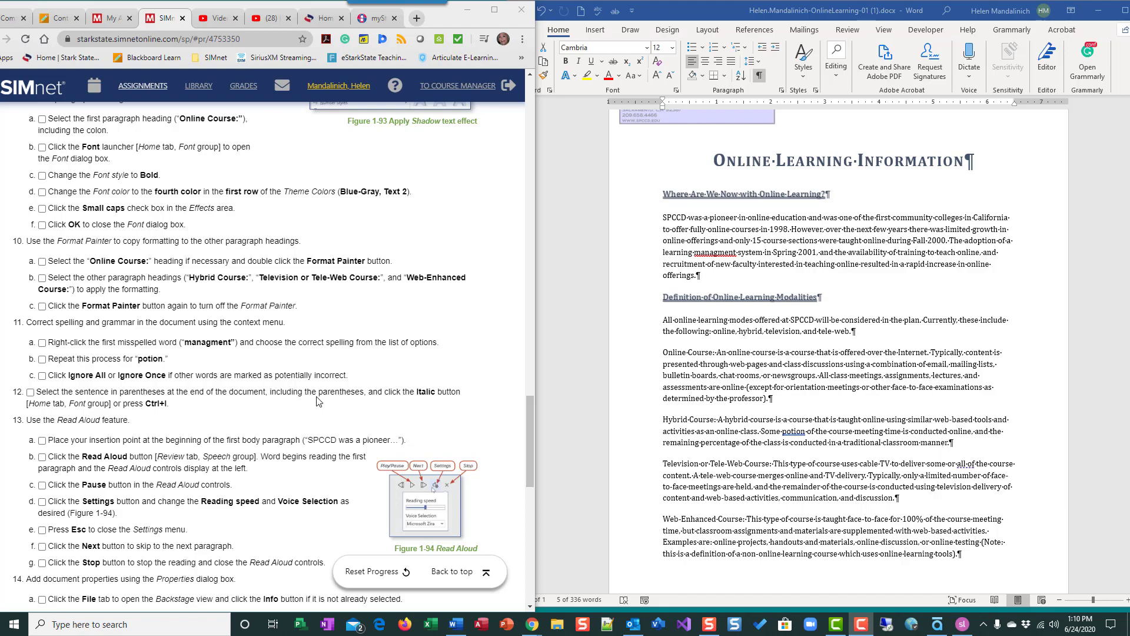
Review the assignment instructions up to the paragraph heading formatting in step 9, and enlarge the document text for editing
{"action": "scroll", "coordinate": [257, 410], "scroll_direction": "up", "scroll_amount": 4}
{"action": "scroll", "coordinate": [257, 411], "scroll_direction": "up", "scroll_amount": 15}
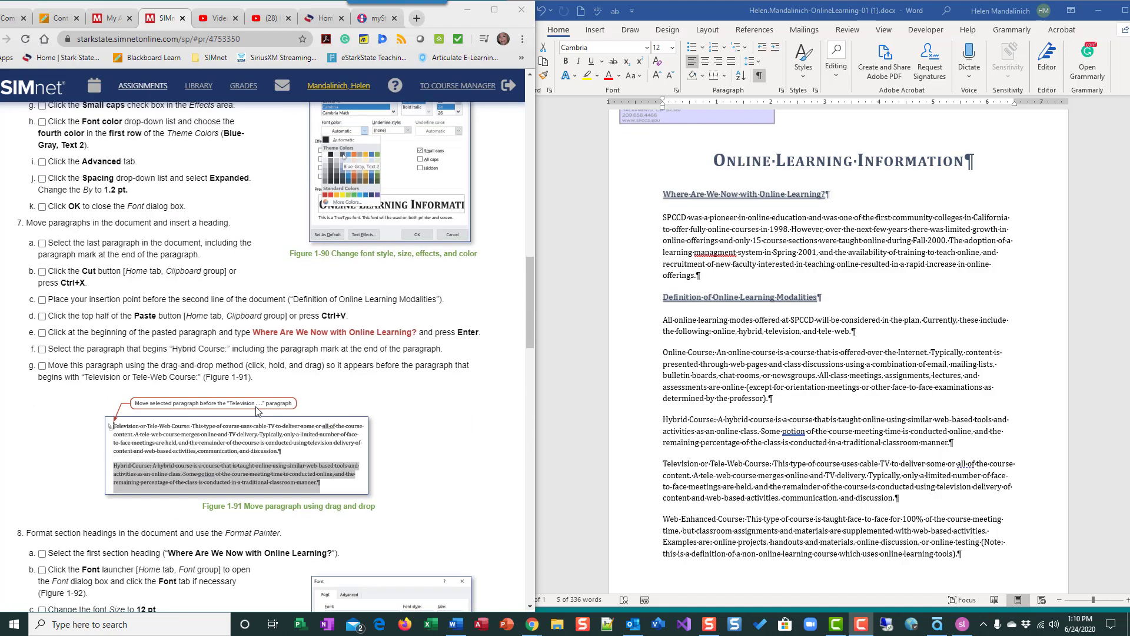
{"action": "scroll", "coordinate": [257, 411], "scroll_direction": "up", "scroll_amount": 2}
{"action": "scroll", "coordinate": [258, 411], "scroll_direction": "down", "scroll_amount": 15}
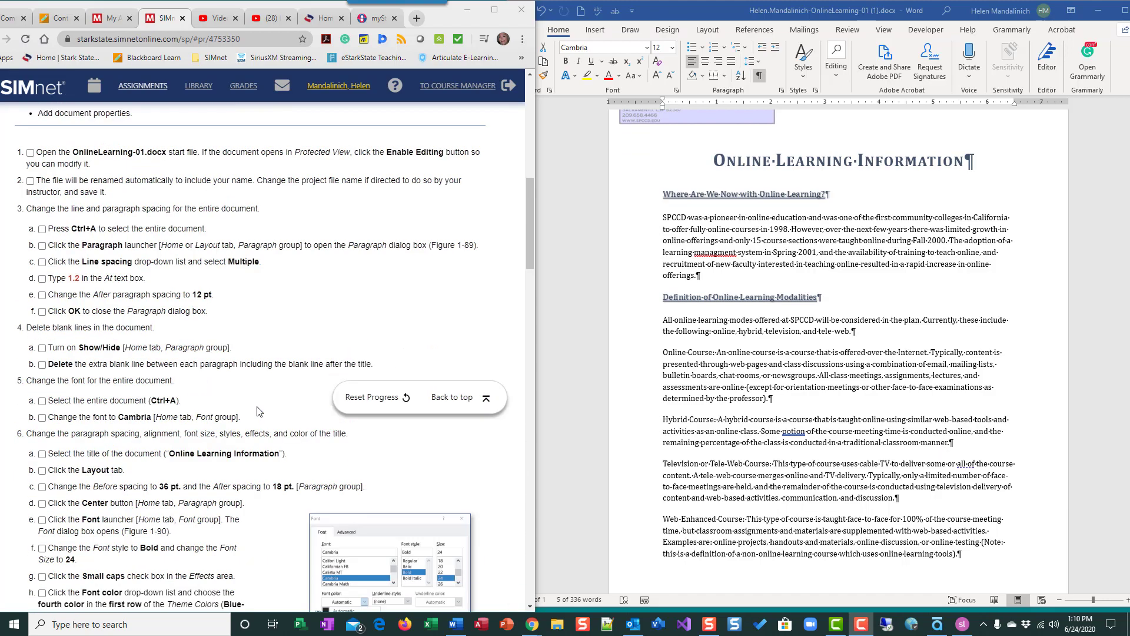
{"action": "scroll", "coordinate": [257, 410], "scroll_direction": "down", "scroll_amount": 4}
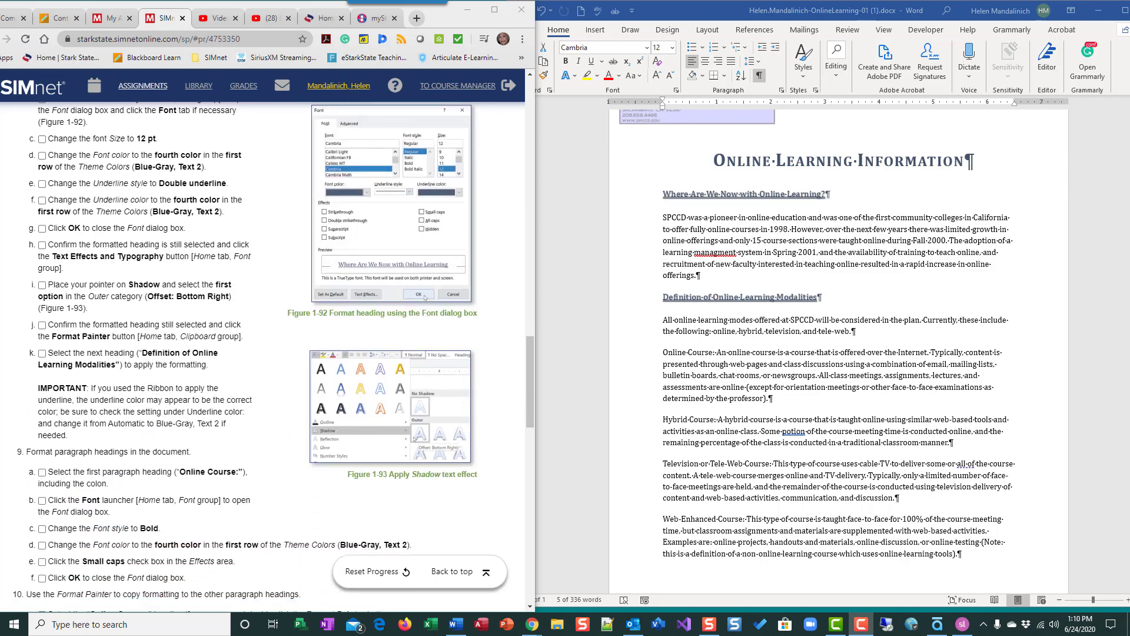
{"action": "scroll", "coordinate": [299, 377], "scroll_direction": "down", "scroll_amount": 5}
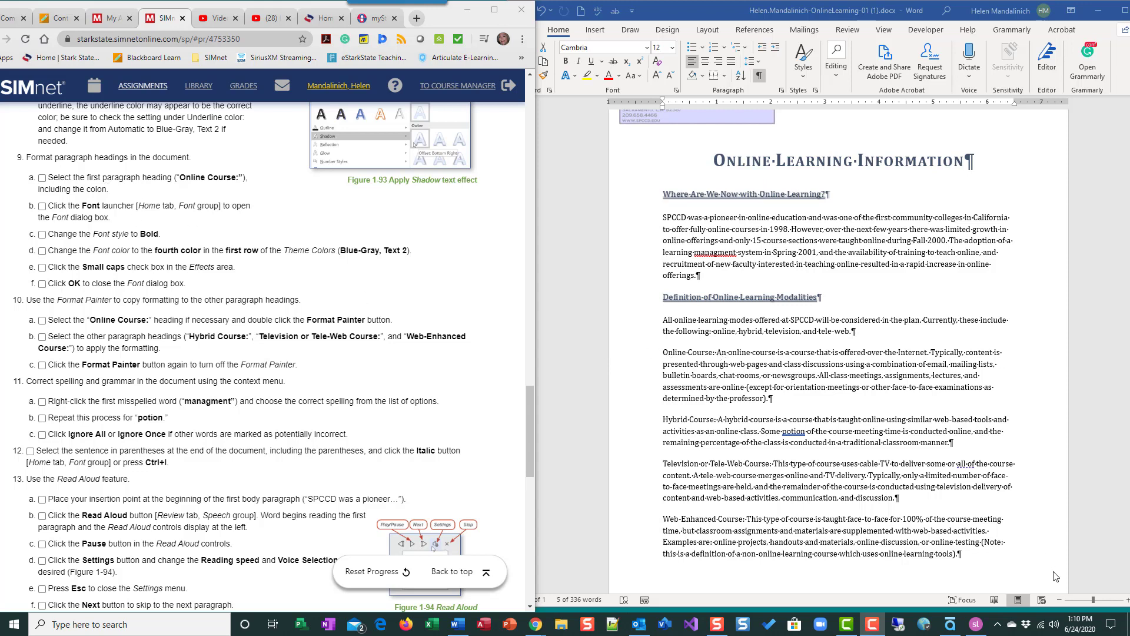
{"action": "left_click", "coordinate": [1129, 602]}
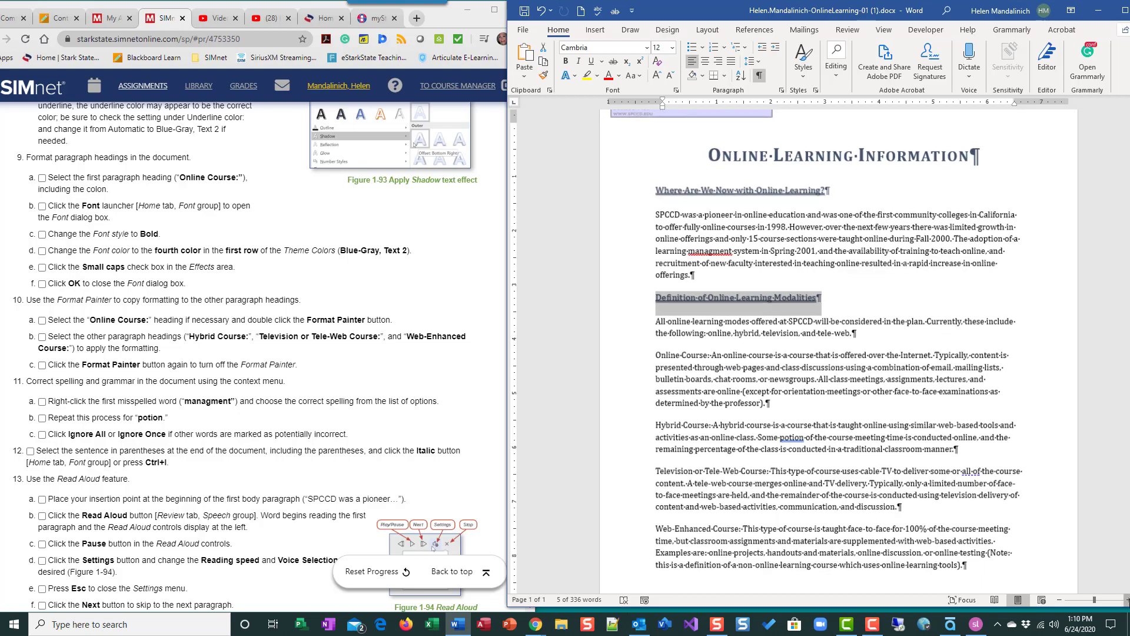
{"action": "scroll", "coordinate": [601, 379], "scroll_direction": "up", "scroll_amount": 3}
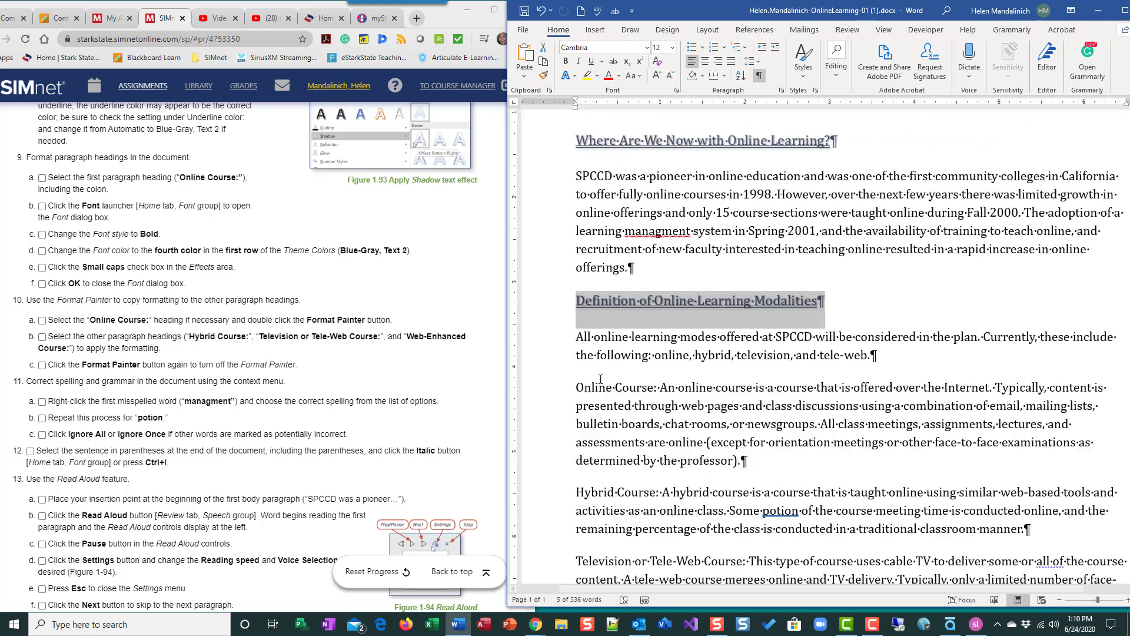
Set the font style of the "Online Course:" heading, including the colon, to Bold and check off the matching instructions
{"action": "left_click", "coordinate": [647, 387]}
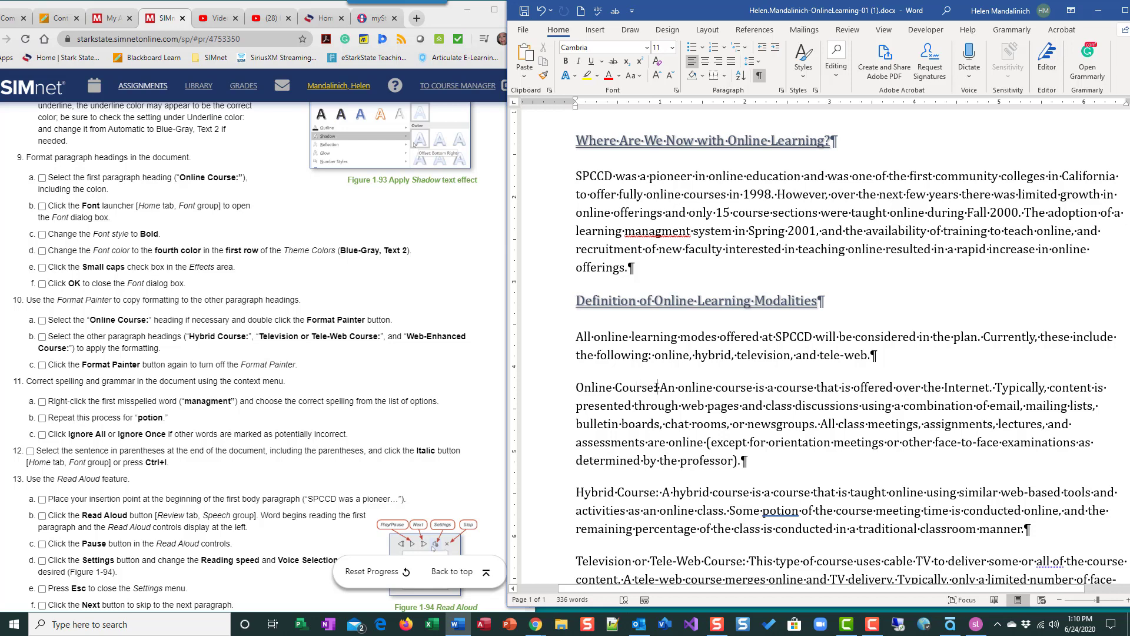
{"action": "left_click_drag", "start_coordinate": [657, 387], "coordinate": [594, 387]}
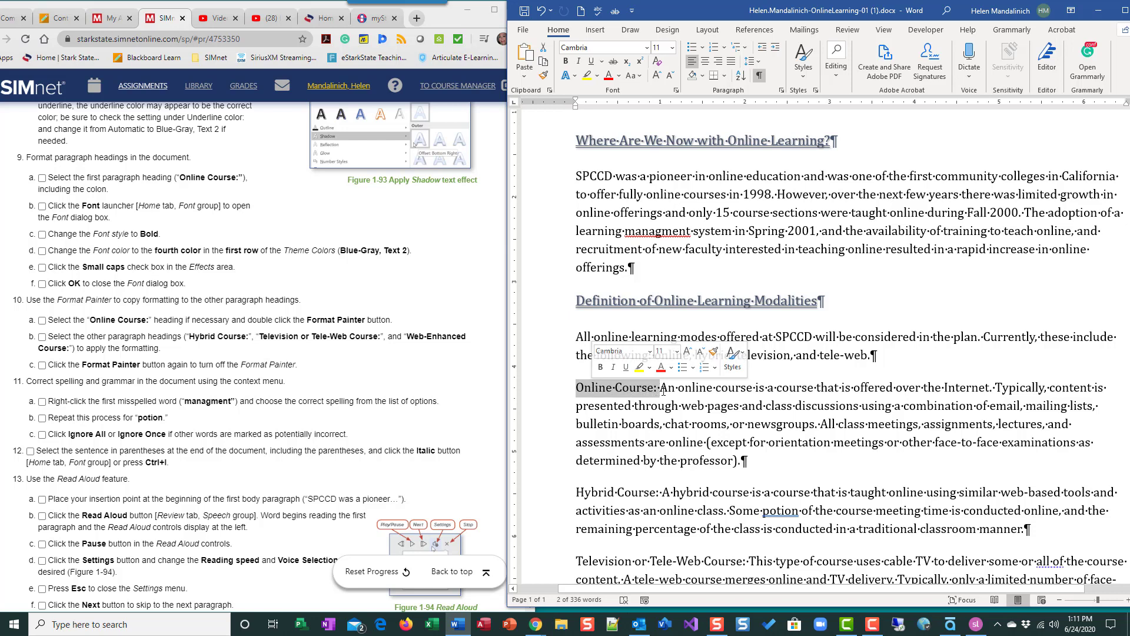
{"action": "left_click", "coordinate": [46, 185]}
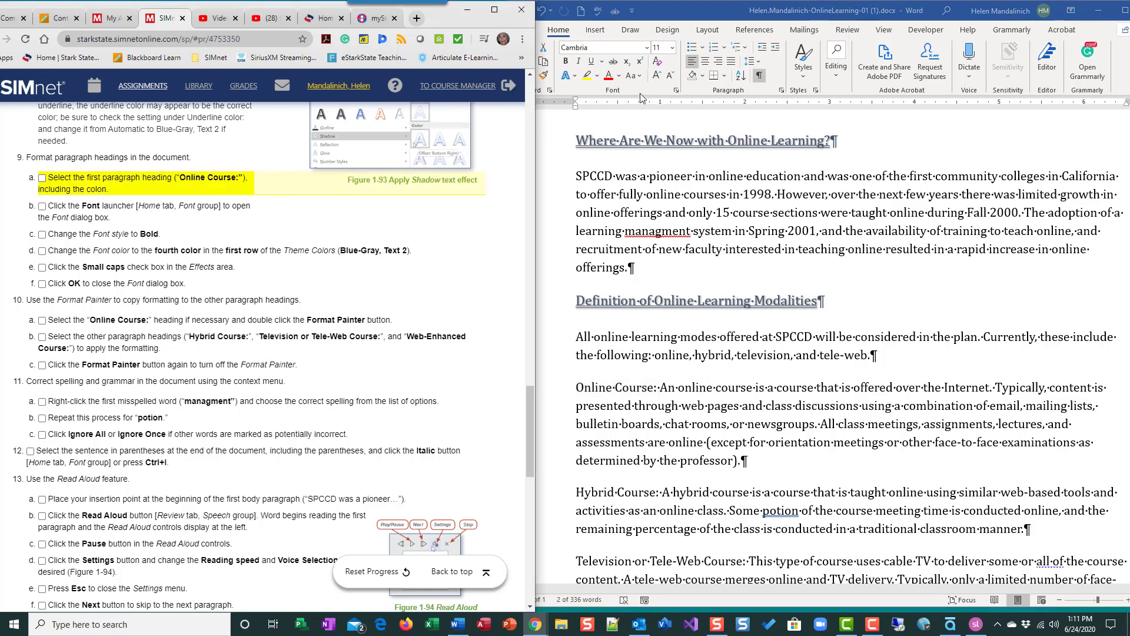
{"action": "left_click", "coordinate": [677, 91]}
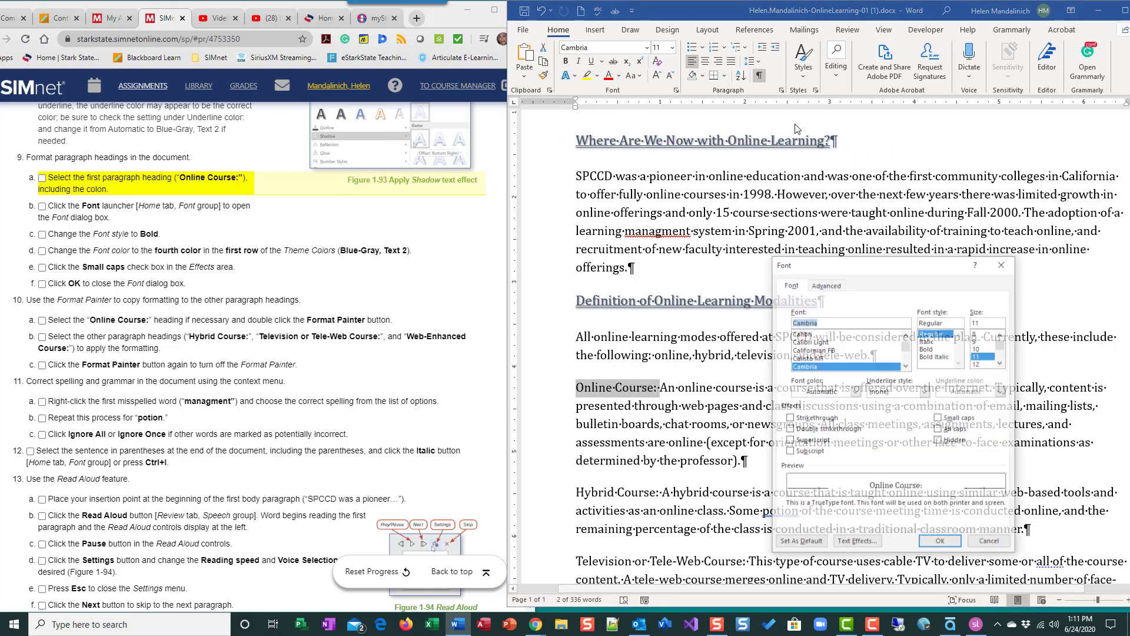
{"action": "left_click_drag", "start_coordinate": [905, 269], "coordinate": [950, 186]}
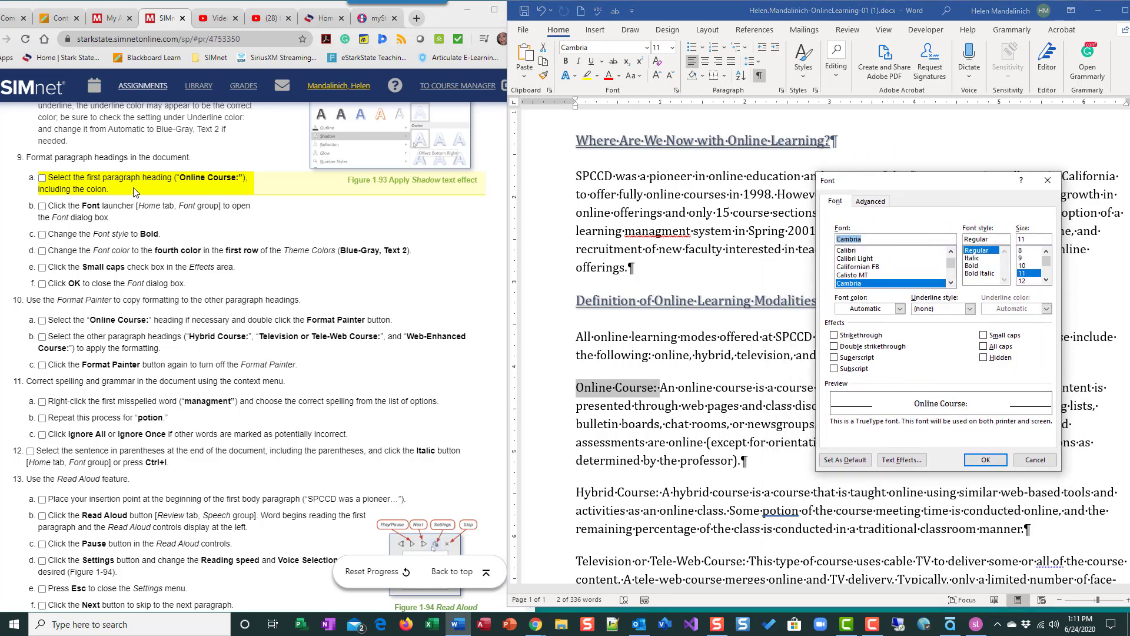
{"action": "left_click", "coordinate": [43, 207]}
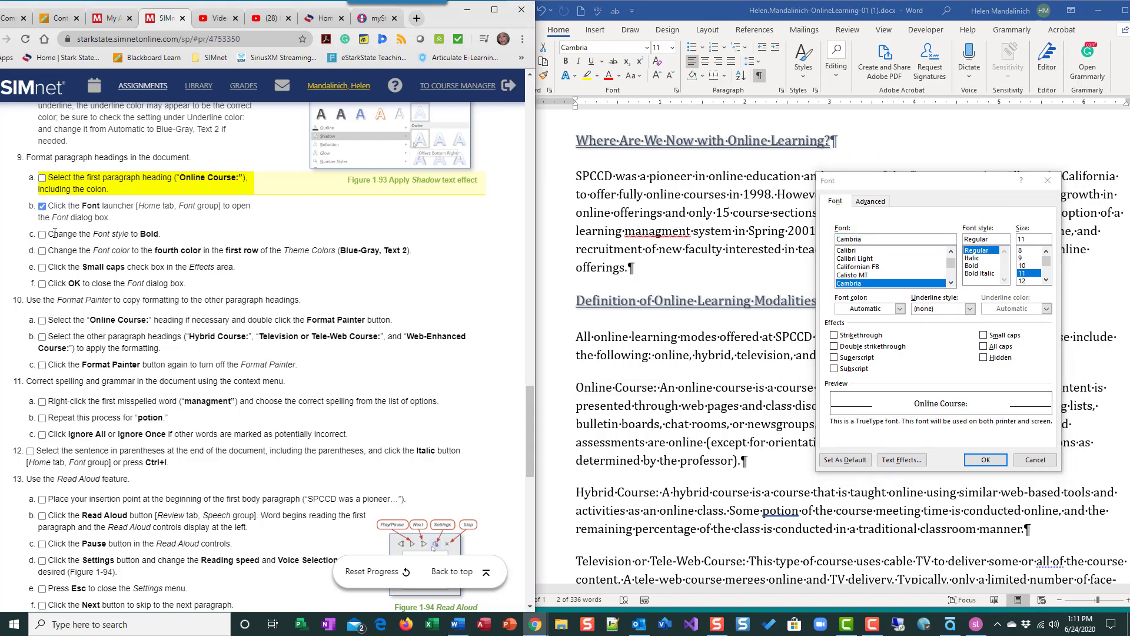
{"action": "left_click", "coordinate": [921, 344]}
{"action": "left_click", "coordinate": [980, 266]}
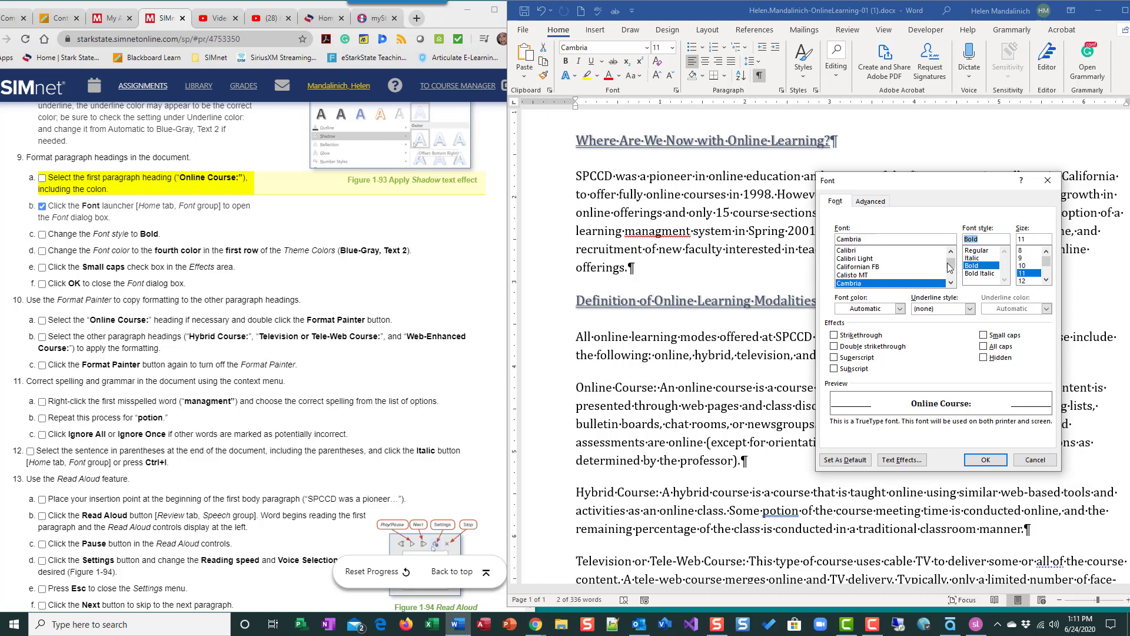
{"action": "left_click", "coordinate": [42, 234]}
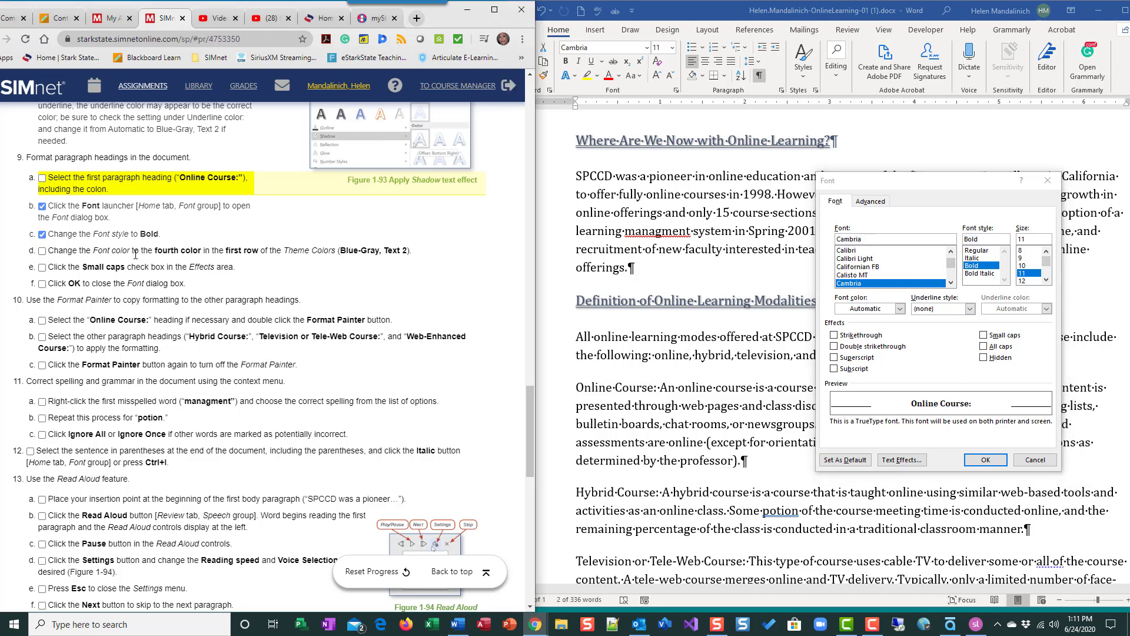
Set the heading's font color to Blue-Gray, Text 2 and check off that instruction
{"action": "left_click", "coordinate": [899, 309]}
{"action": "left_click", "coordinate": [872, 355]}
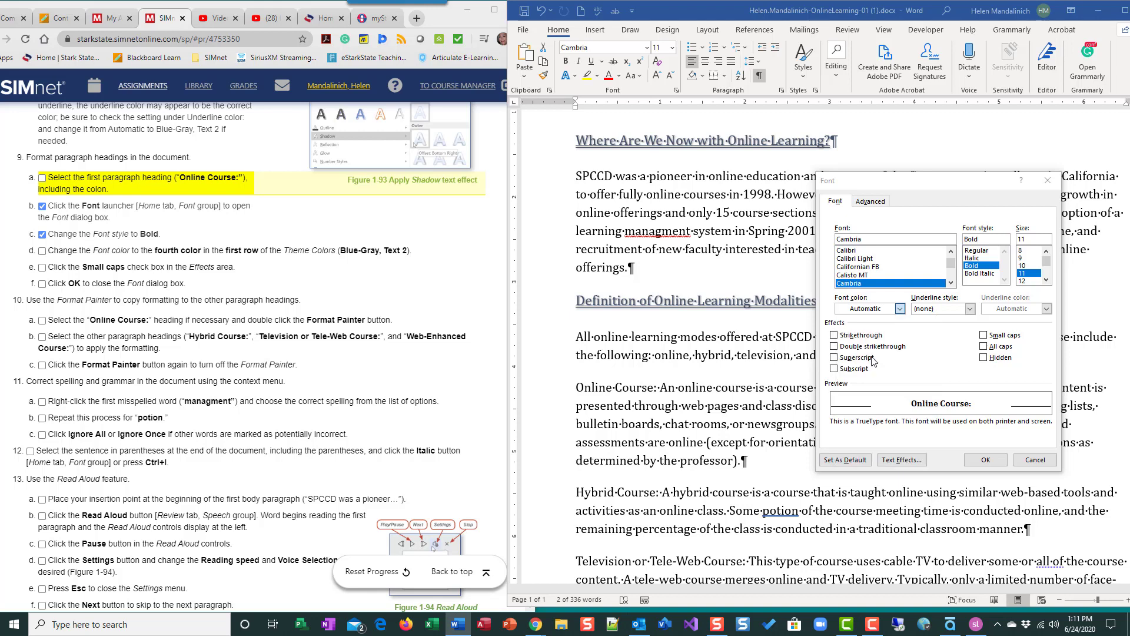
{"action": "left_click", "coordinate": [41, 251]}
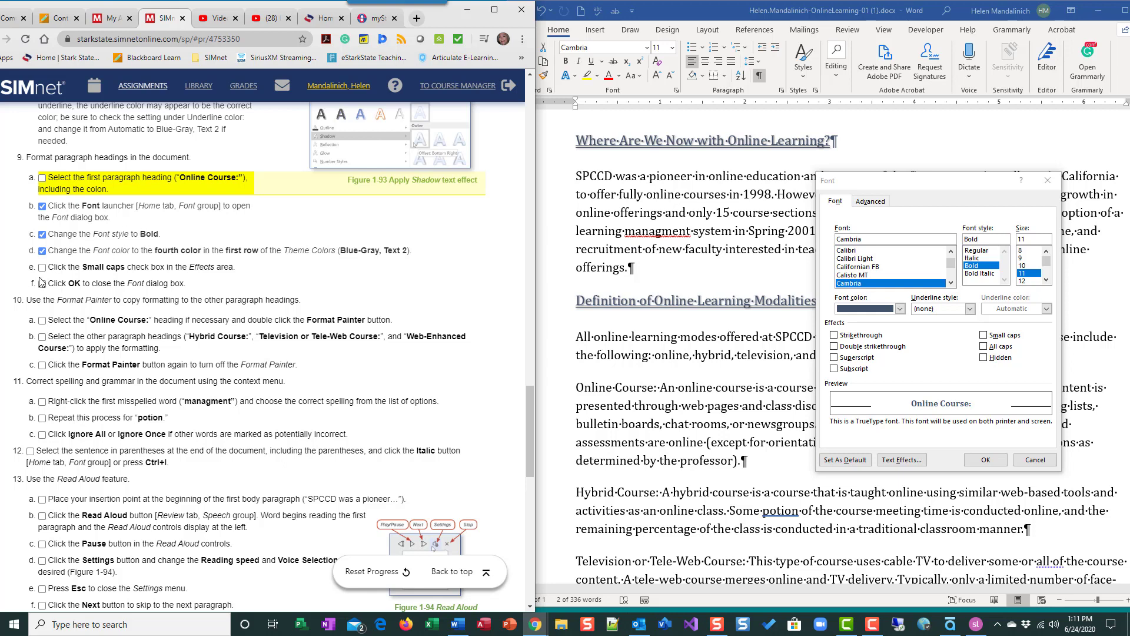
Turn on Small caps for the "Online Course:" heading, apply the font settings, and check off the remaining step 9 instructions
{"action": "left_click", "coordinate": [985, 337]}
{"action": "left_click", "coordinate": [985, 337]}
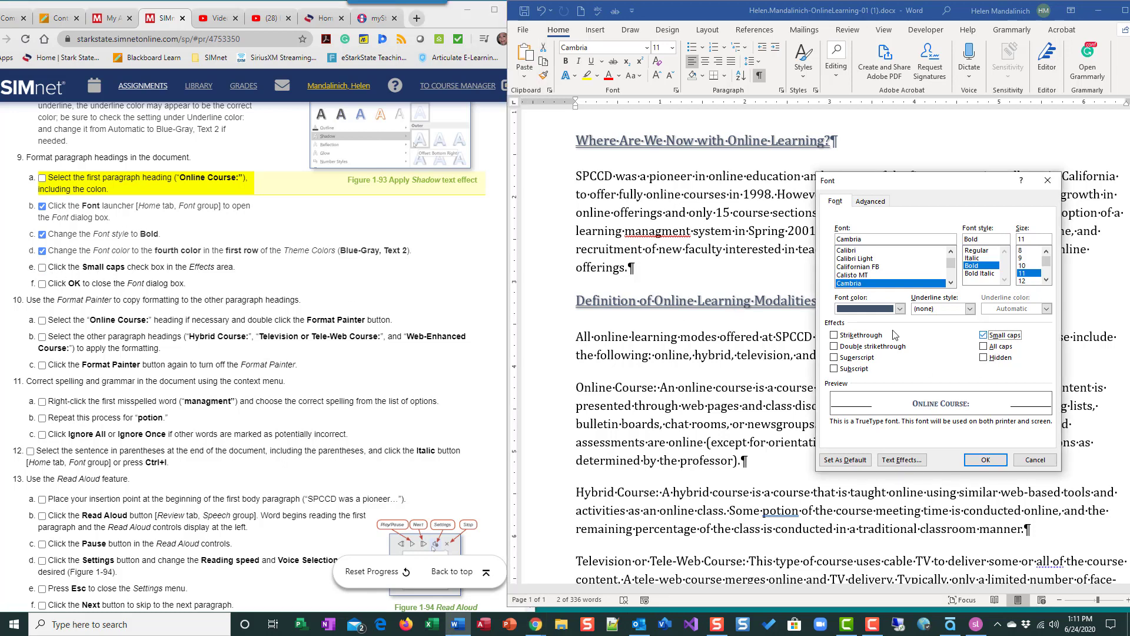
{"action": "left_click", "coordinate": [43, 266]}
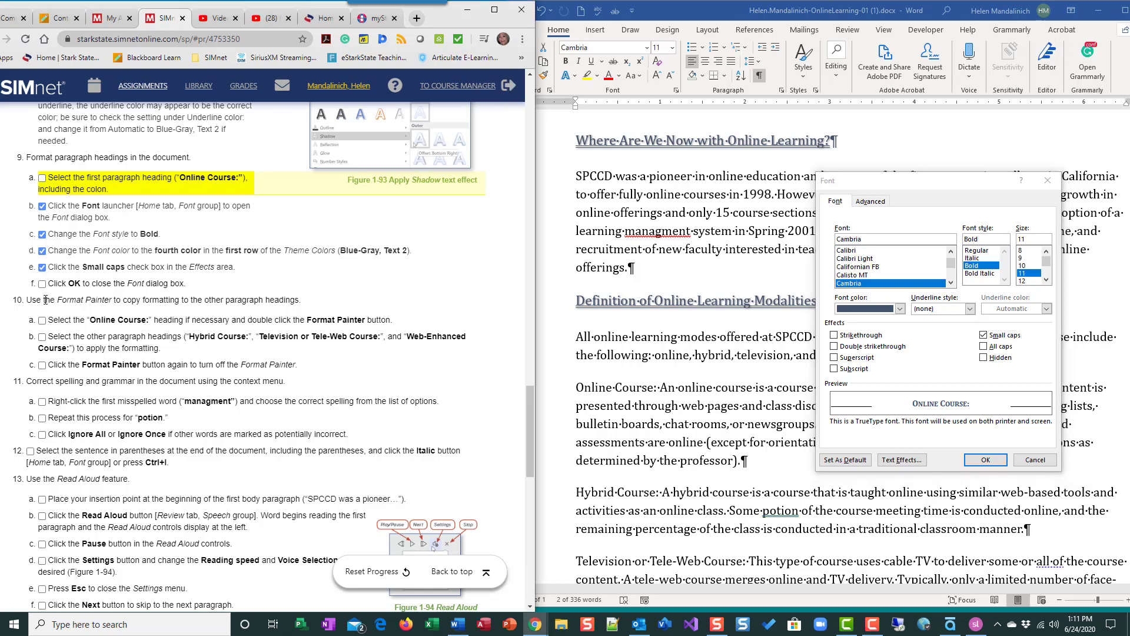
{"action": "left_click", "coordinate": [41, 283]}
{"action": "left_click", "coordinate": [1002, 461]}
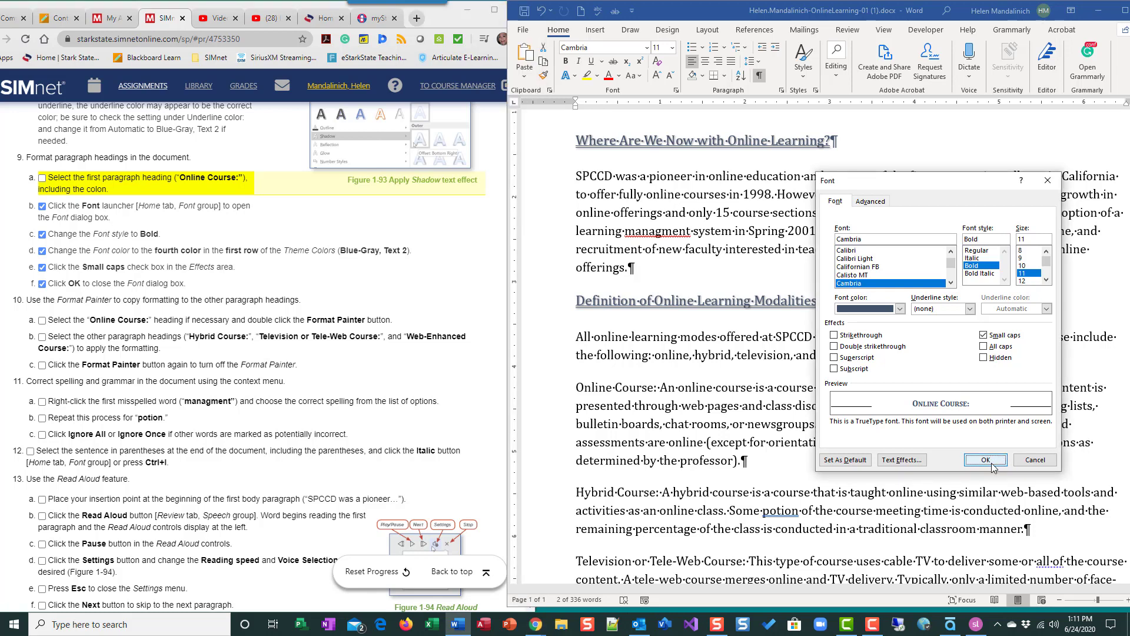
{"action": "left_click", "coordinate": [986, 460]}
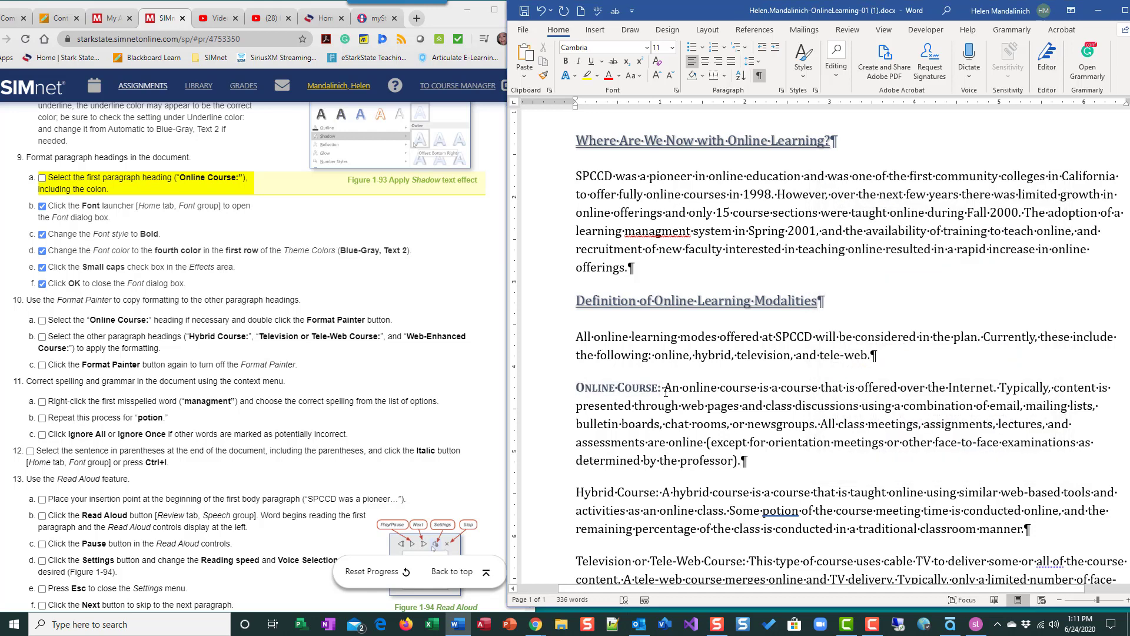
Copy the "Online Course:" formatting with Format Painter to the "Hybrid Course:", "Television or Tele-Web Course:" and "Web-Enhanced Course:" headings
{"action": "scroll", "coordinate": [127, 338], "scroll_direction": "down", "scroll_amount": 1}
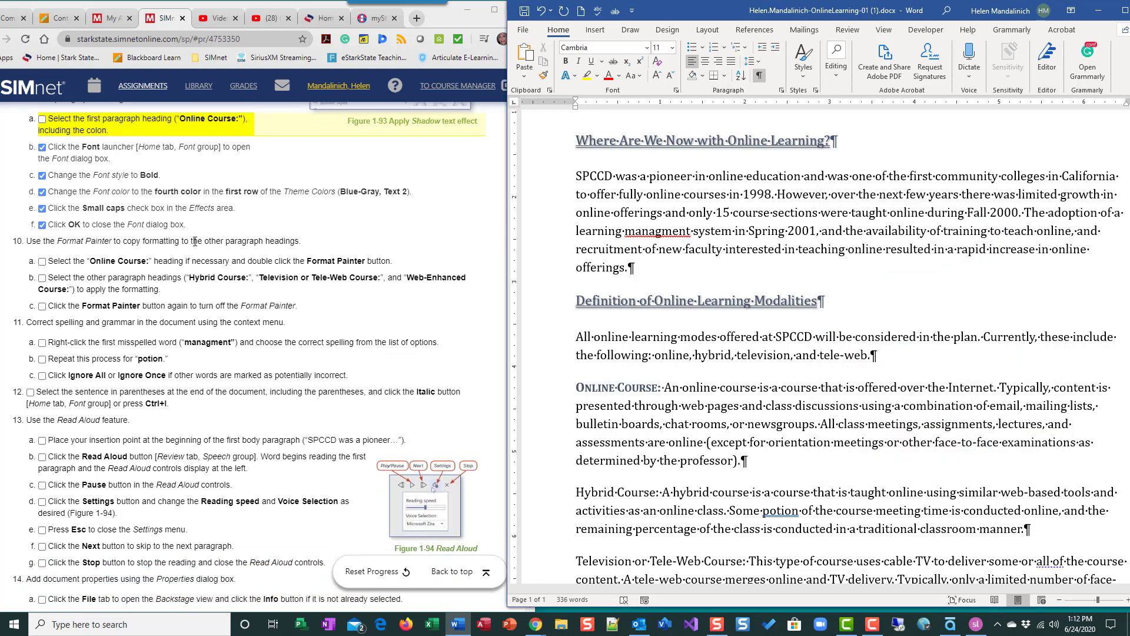
{"action": "scroll", "coordinate": [655, 392], "scroll_direction": "down", "scroll_amount": 2}
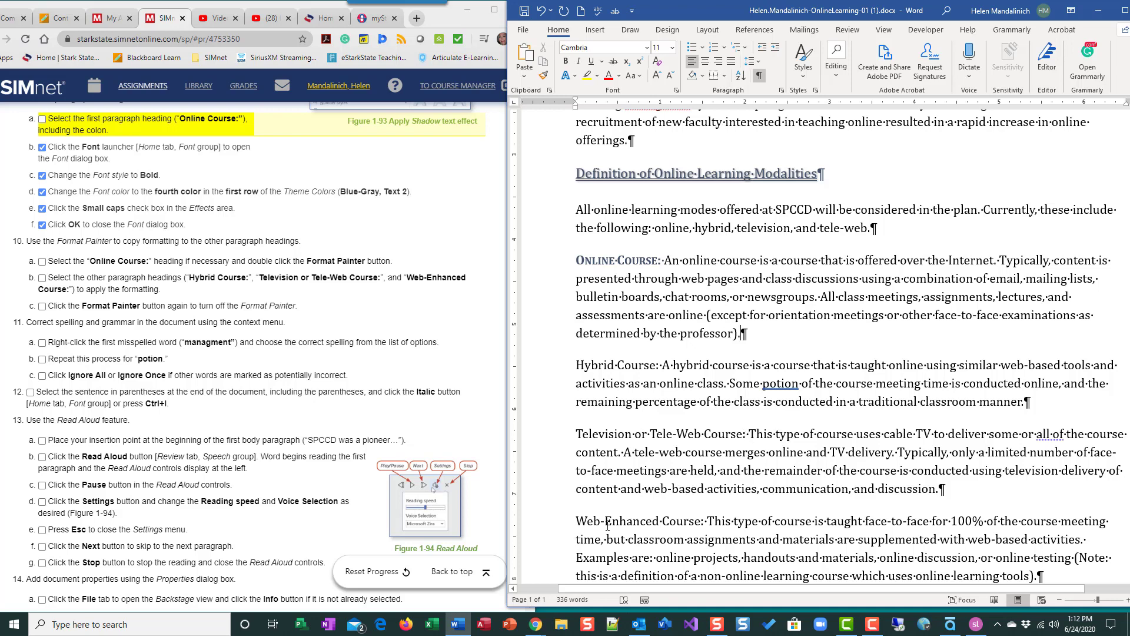
{"action": "scroll", "coordinate": [758, 522], "scroll_direction": "down", "scroll_amount": 1}
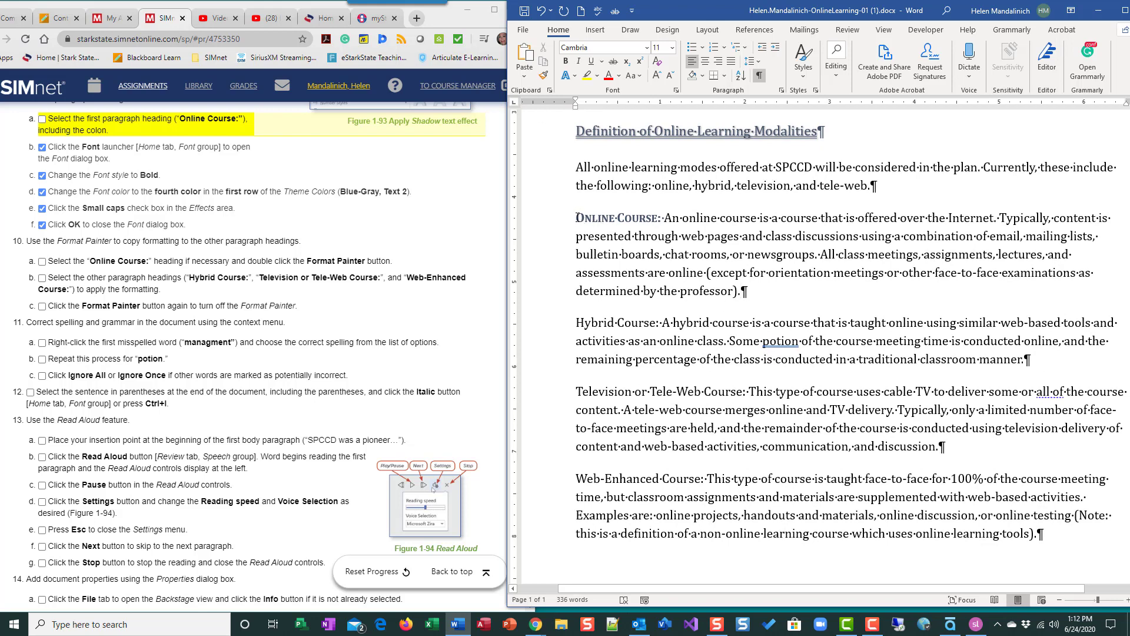
{"action": "left_click_drag", "start_coordinate": [577, 218], "coordinate": [661, 214]}
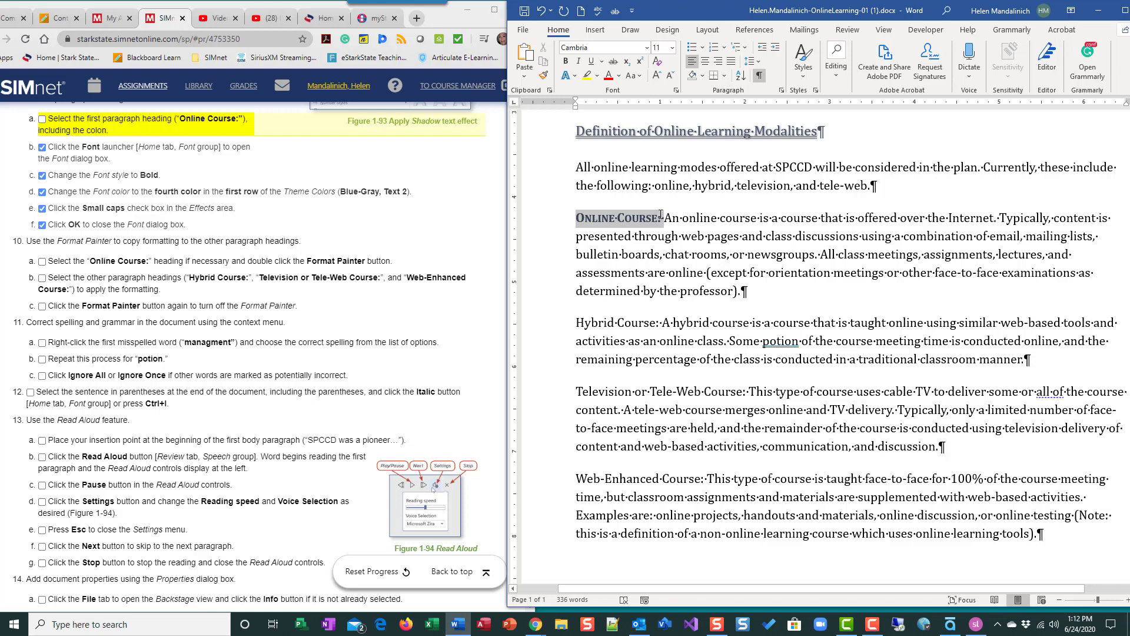
{"action": "left_click", "coordinate": [620, 217]}
{"action": "left_click", "coordinate": [614, 217], "text": "shift"}
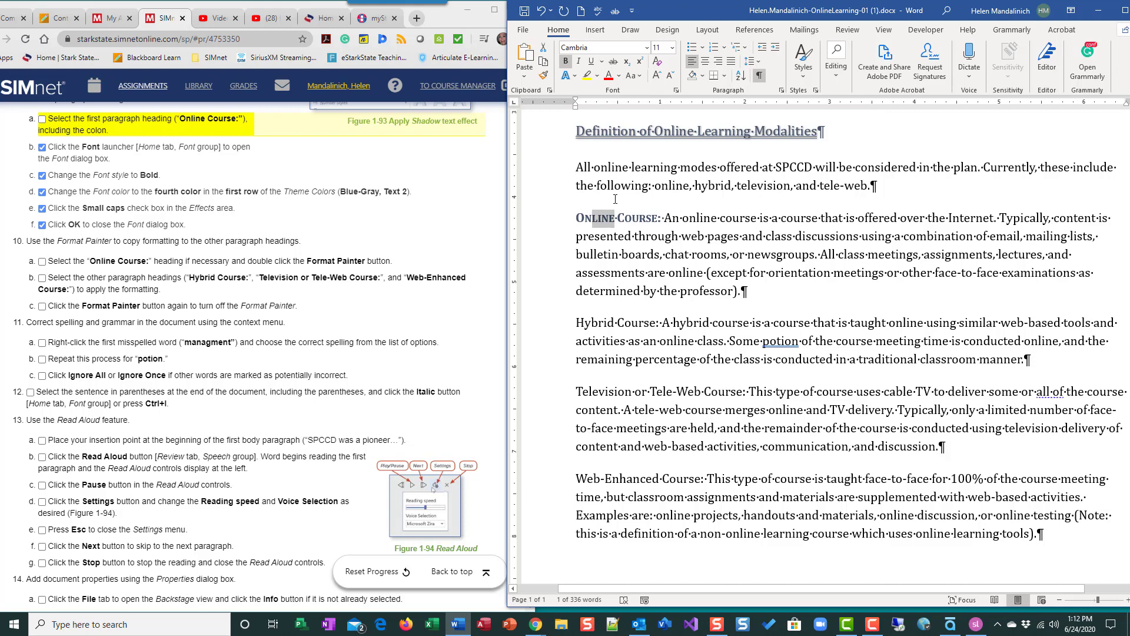
{"action": "double_click", "coordinate": [547, 75]}
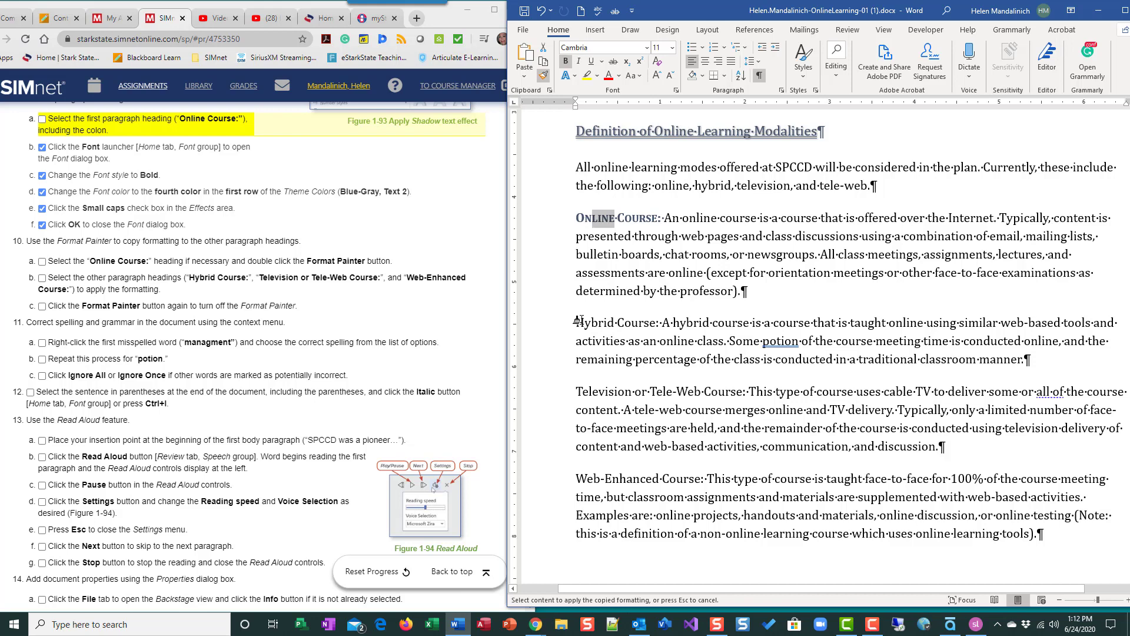
{"action": "left_click_drag", "start_coordinate": [575, 322], "coordinate": [660, 324]}
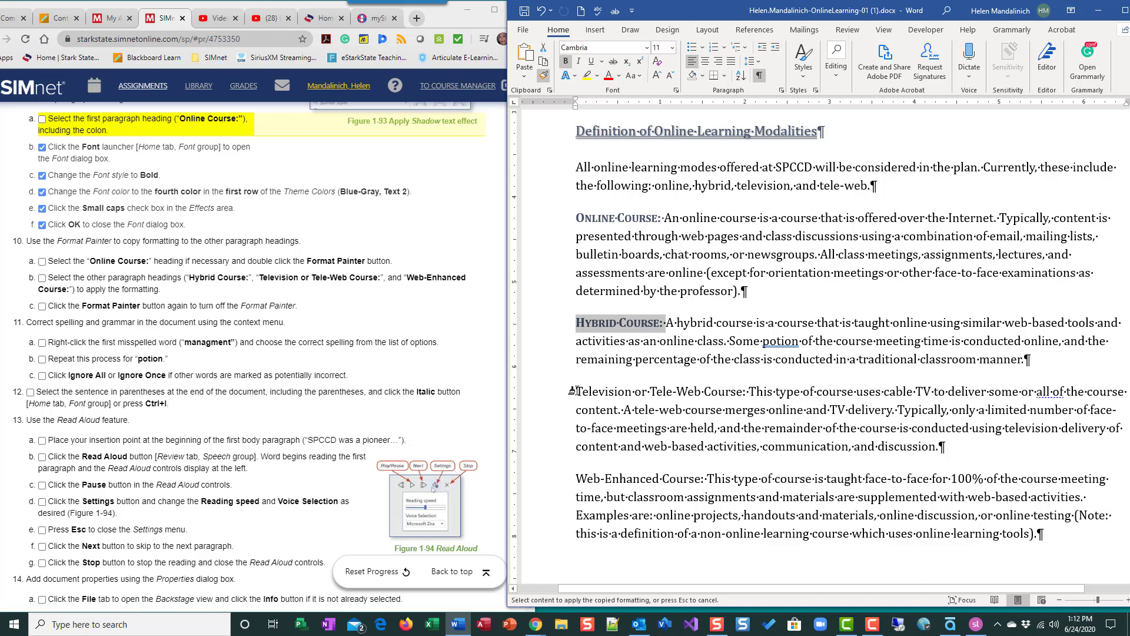
{"action": "left_click_drag", "start_coordinate": [572, 391], "coordinate": [750, 391]}
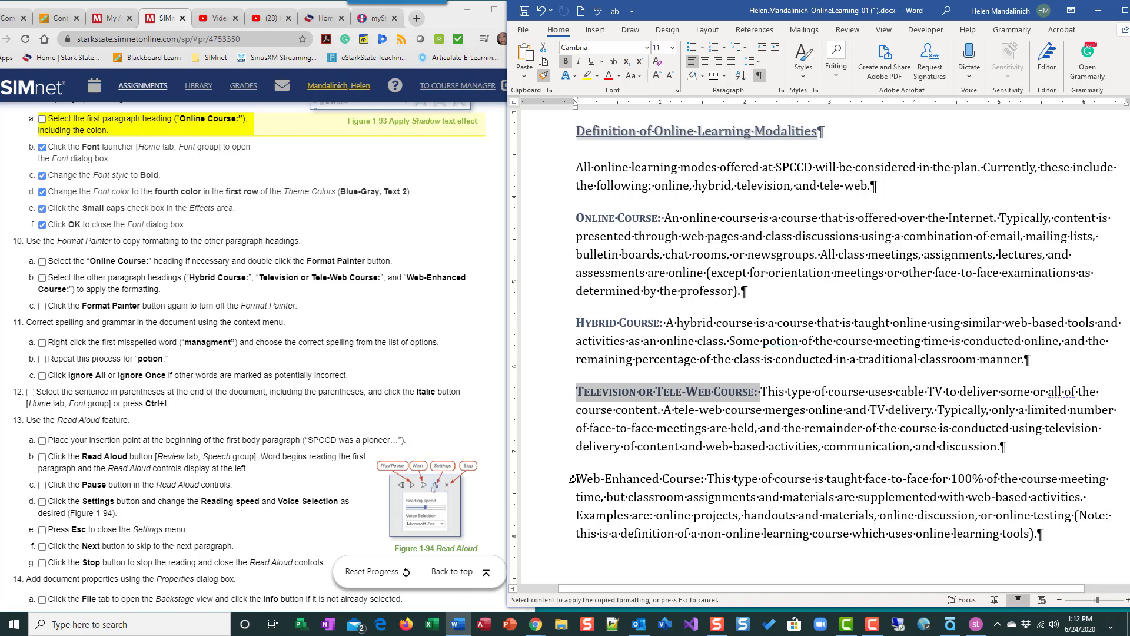
{"action": "left_click_drag", "start_coordinate": [574, 478], "coordinate": [710, 478]}
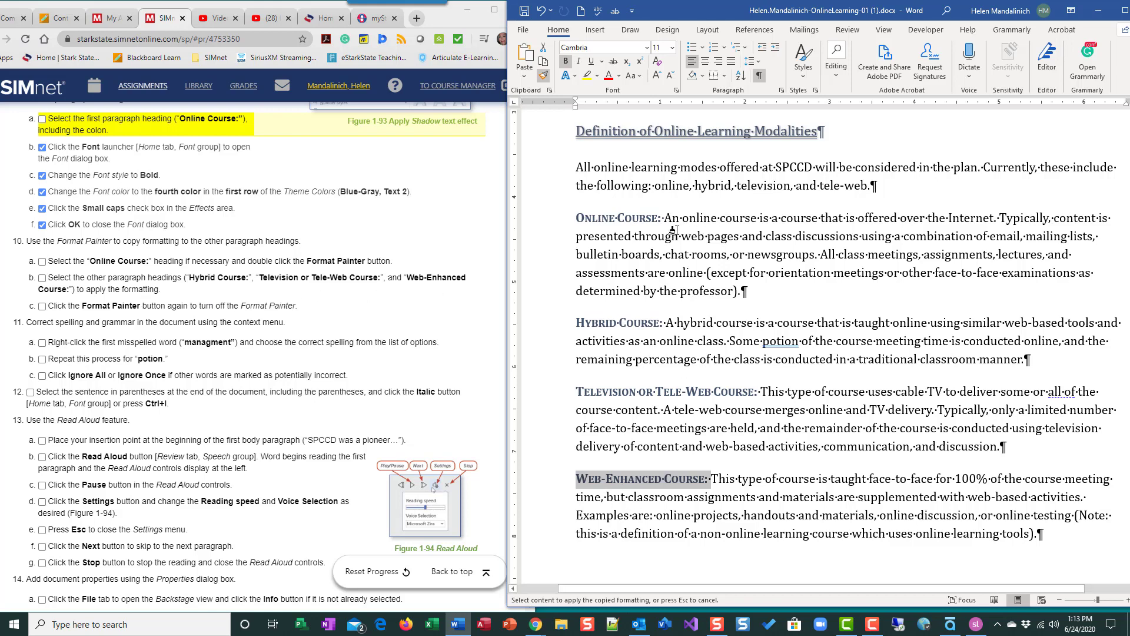
{"action": "left_click", "coordinate": [544, 78]}
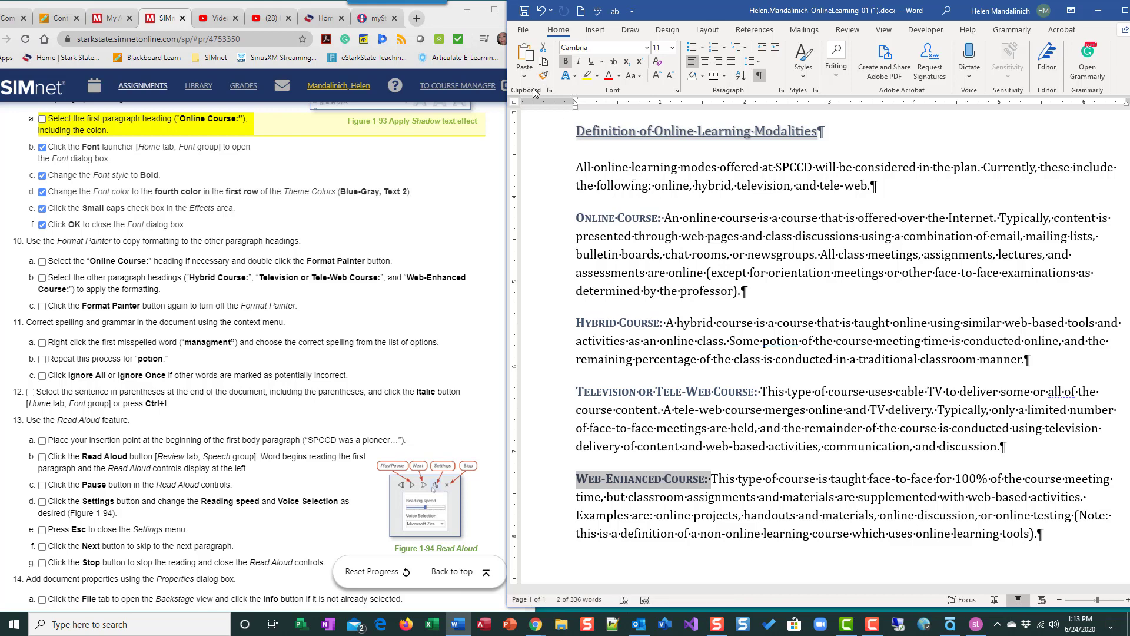
Check off all three Format Painter instructions under step 10 of the assignment
{"action": "left_click", "coordinate": [42, 261]}
{"action": "left_click", "coordinate": [41, 278]}
{"action": "left_click", "coordinate": [42, 307]}
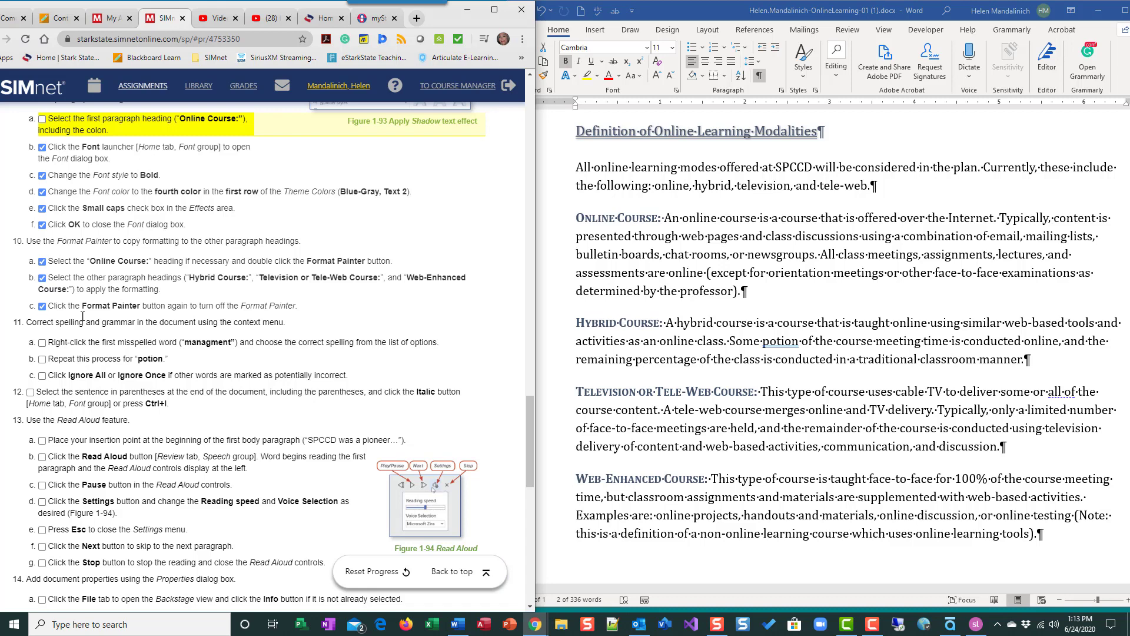
Correct the misspelled "managment" in the first body paragraph to "management" and check off that step 11 instruction
{"action": "scroll", "coordinate": [492, 248], "scroll_direction": "down", "scroll_amount": 3}
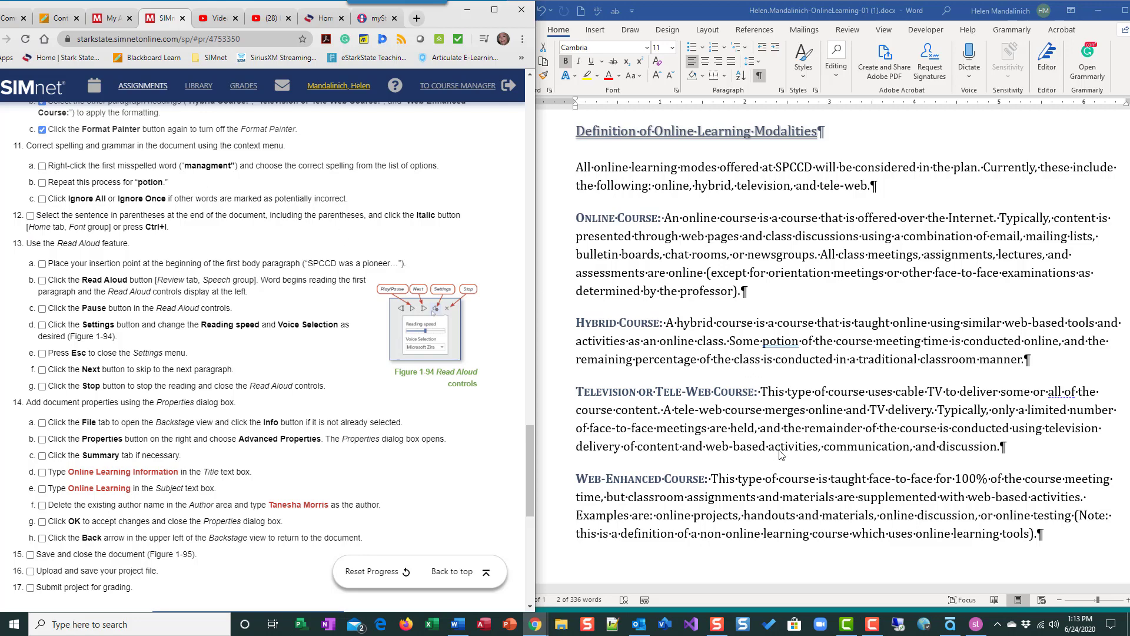
{"action": "scroll", "coordinate": [780, 454], "scroll_direction": "up", "scroll_amount": 5}
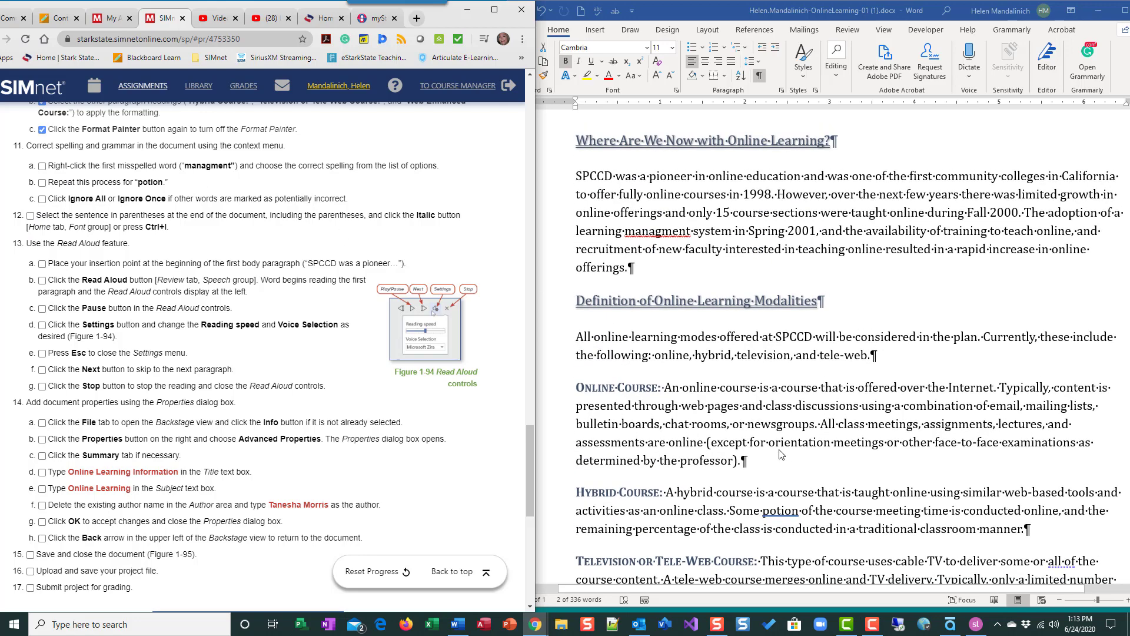
{"action": "scroll", "coordinate": [648, 289], "scroll_direction": "down", "scroll_amount": 2}
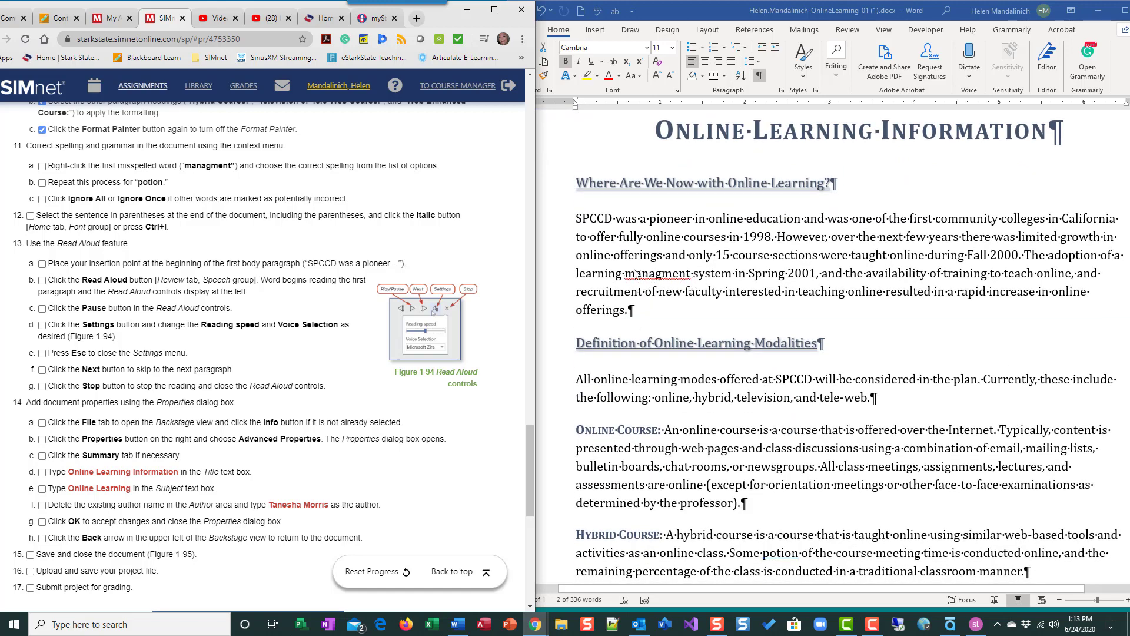
{"action": "scroll", "coordinate": [746, 466], "scroll_direction": "down", "scroll_amount": 5}
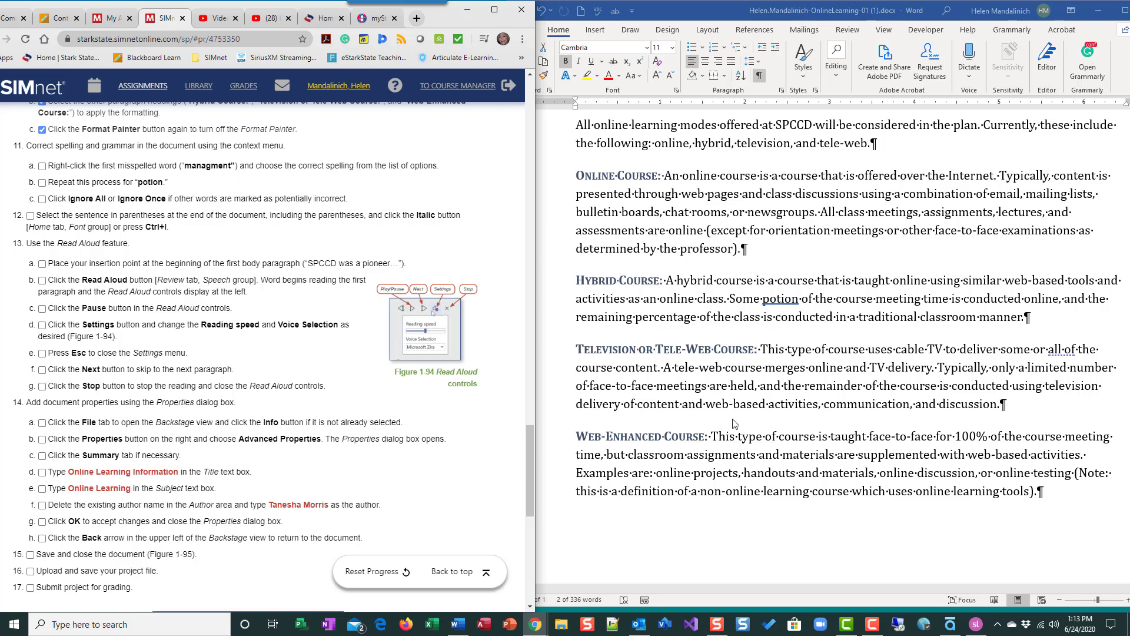
{"action": "scroll", "coordinate": [735, 423], "scroll_direction": "up", "scroll_amount": 2}
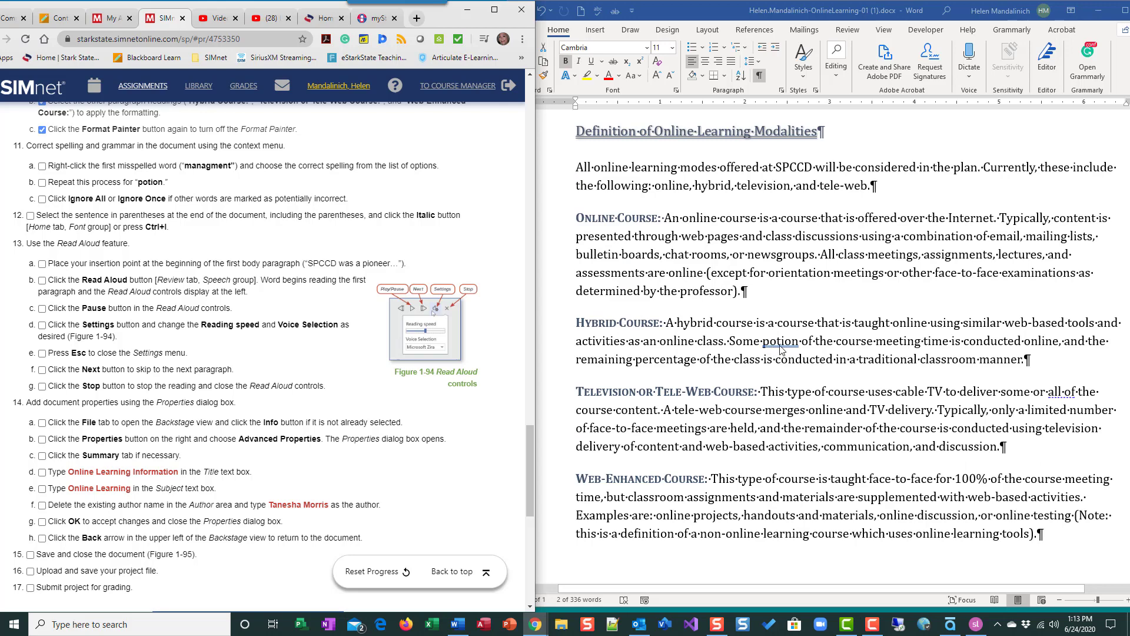
{"action": "scroll", "coordinate": [800, 410], "scroll_direction": "up", "scroll_amount": 4}
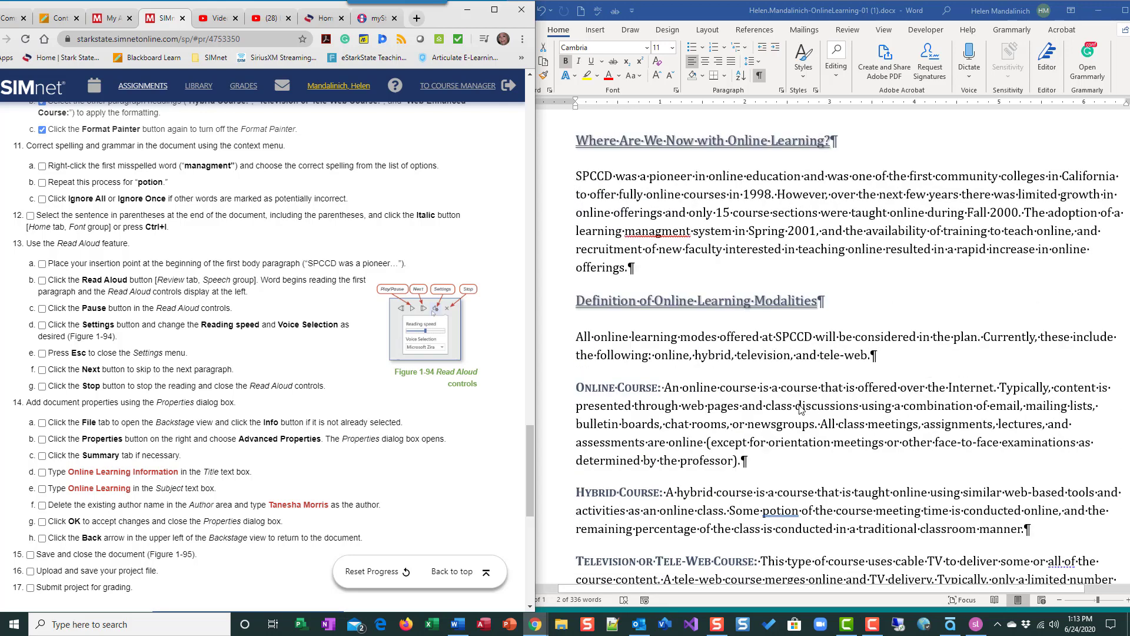
{"action": "scroll", "coordinate": [801, 410], "scroll_direction": "up", "scroll_amount": 2}
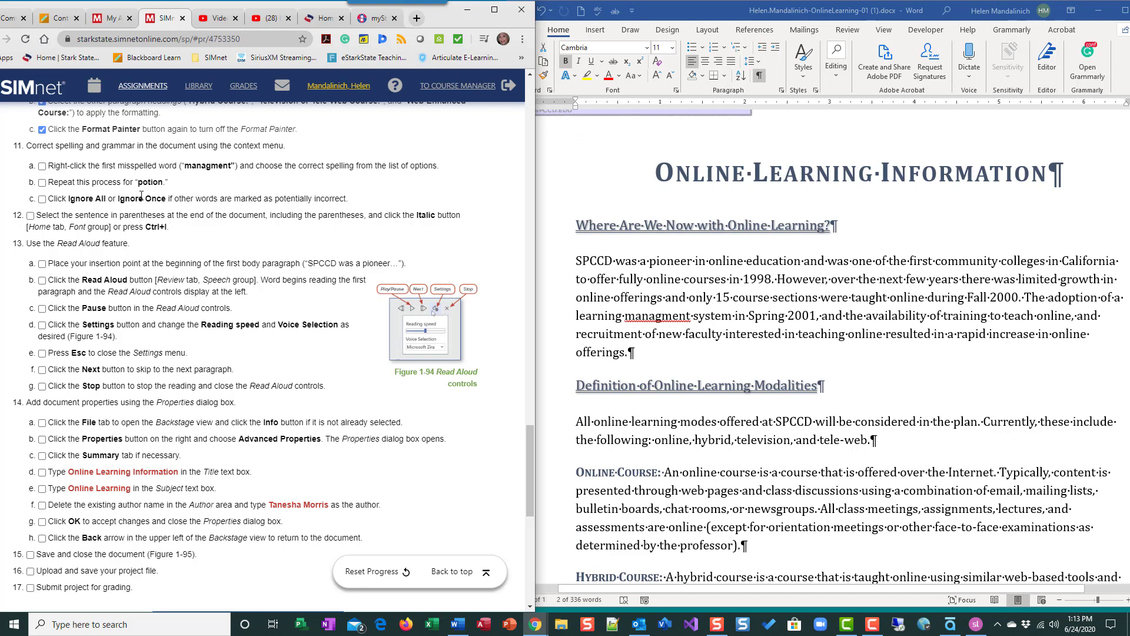
{"action": "left_click", "coordinate": [675, 317]}
{"action": "right_click", "coordinate": [674, 315]}
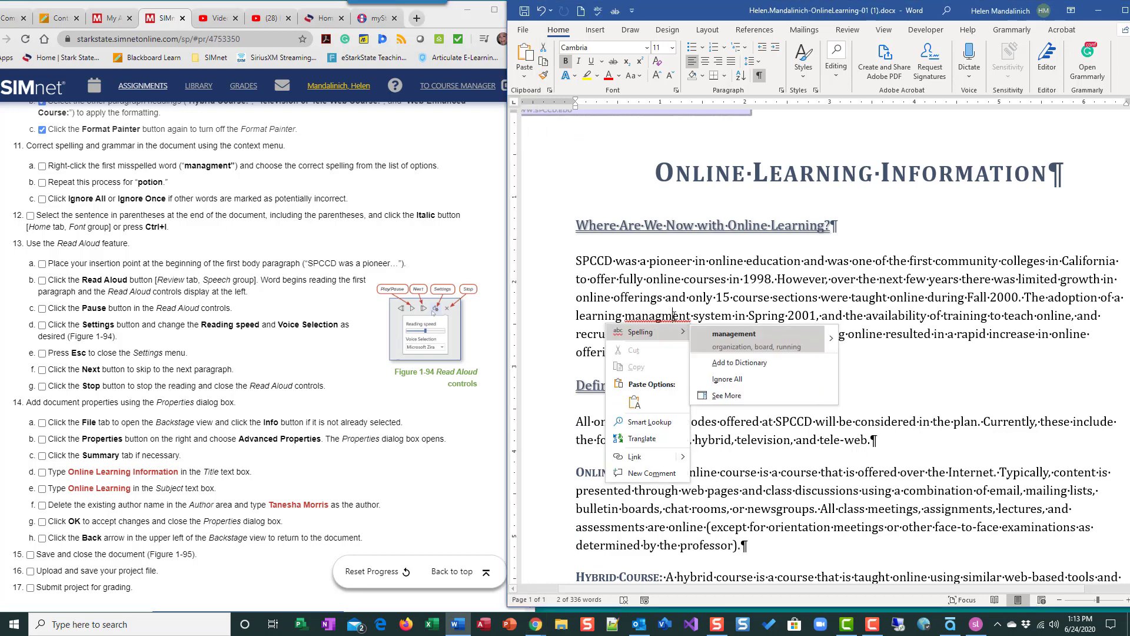
{"action": "left_click", "coordinate": [754, 342]}
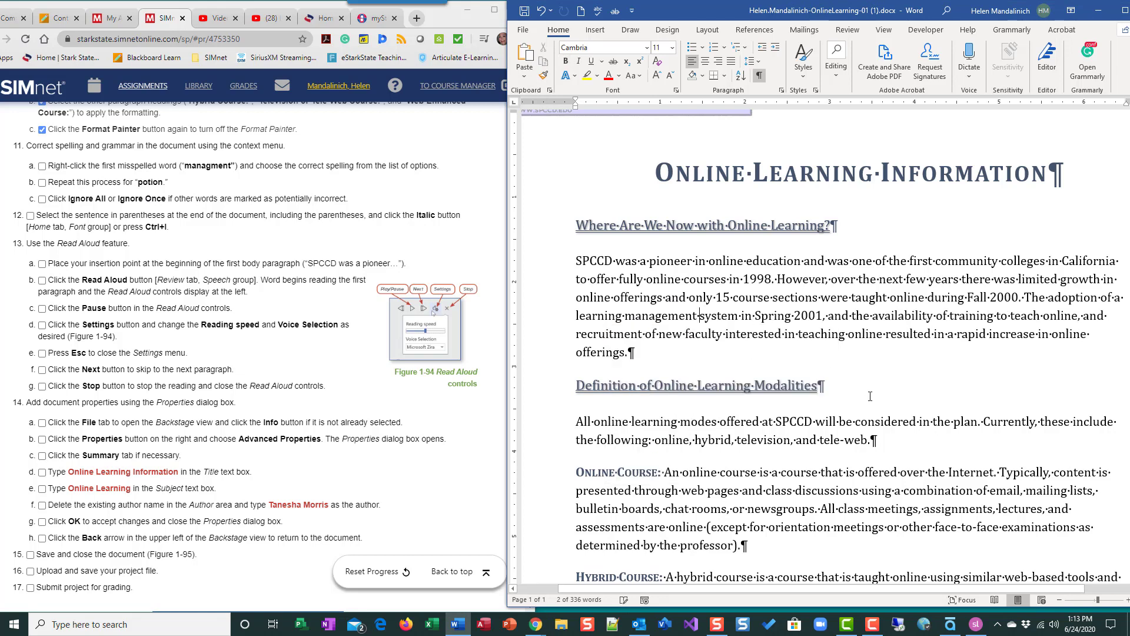
{"action": "left_click", "coordinate": [43, 166]}
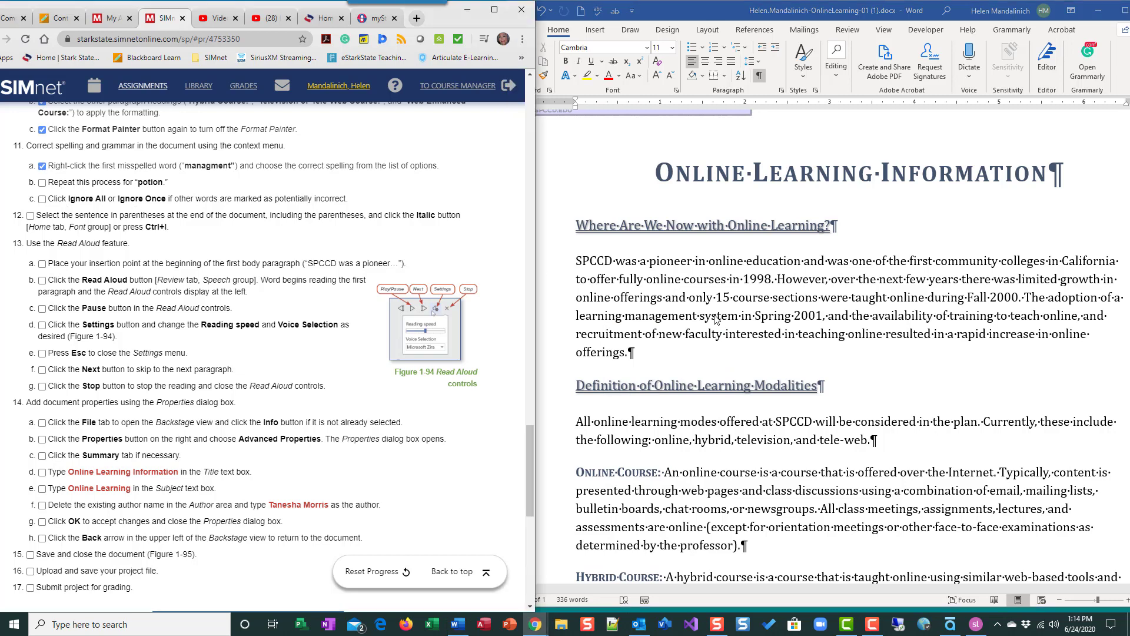
Ignore once the word-choice flag on "potion" in the Hybrid Course paragraph and check off the two remaining step 11 instructions
{"action": "scroll", "coordinate": [828, 459], "scroll_direction": "down", "scroll_amount": 5}
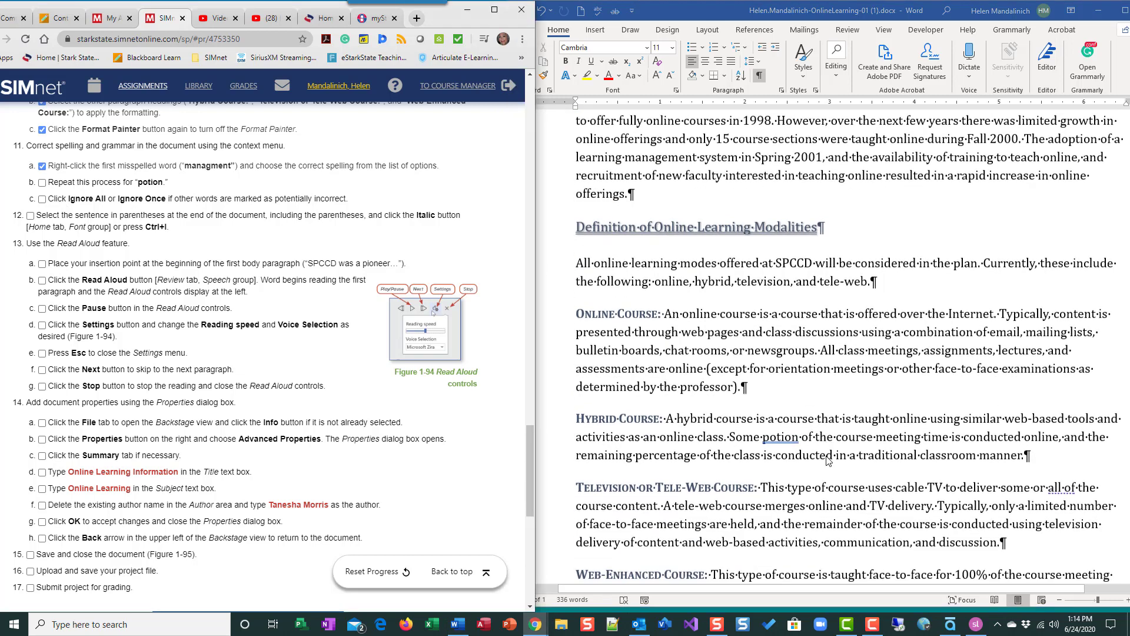
{"action": "right_click", "coordinate": [776, 426]}
{"action": "right_click", "coordinate": [776, 426]}
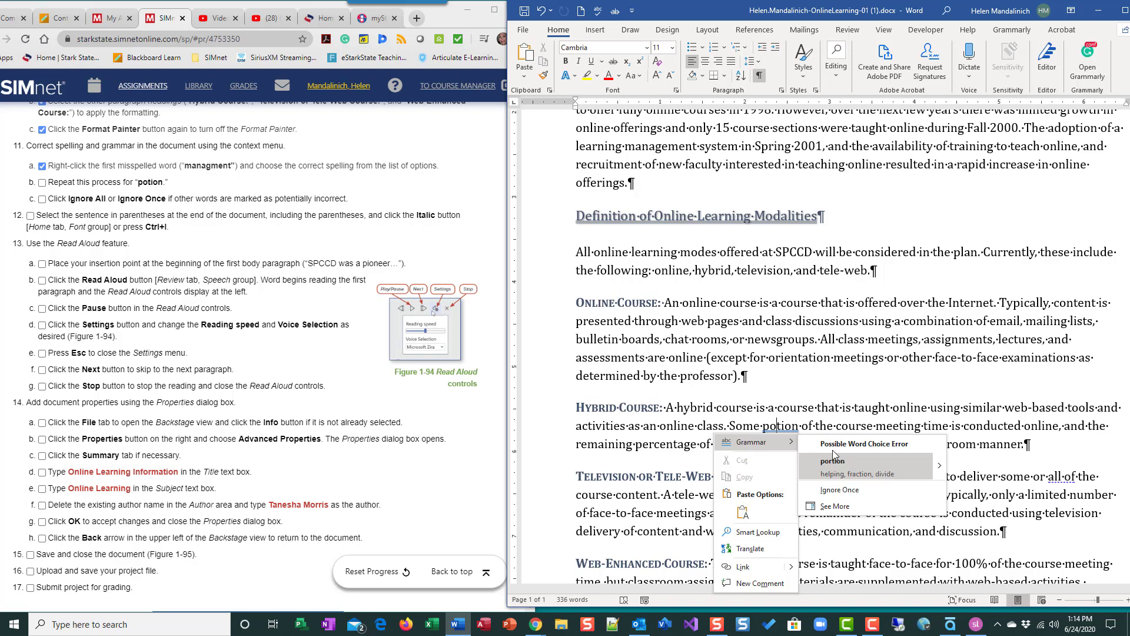
{"action": "left_click", "coordinate": [848, 492]}
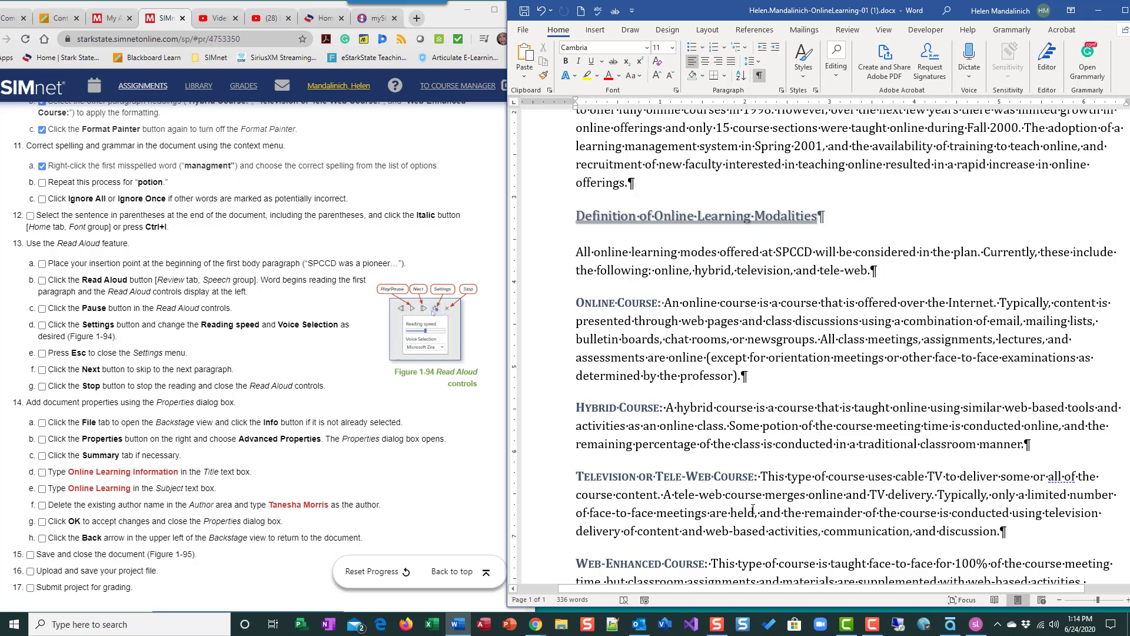
{"action": "scroll", "coordinate": [753, 510], "scroll_direction": "down", "scroll_amount": 2}
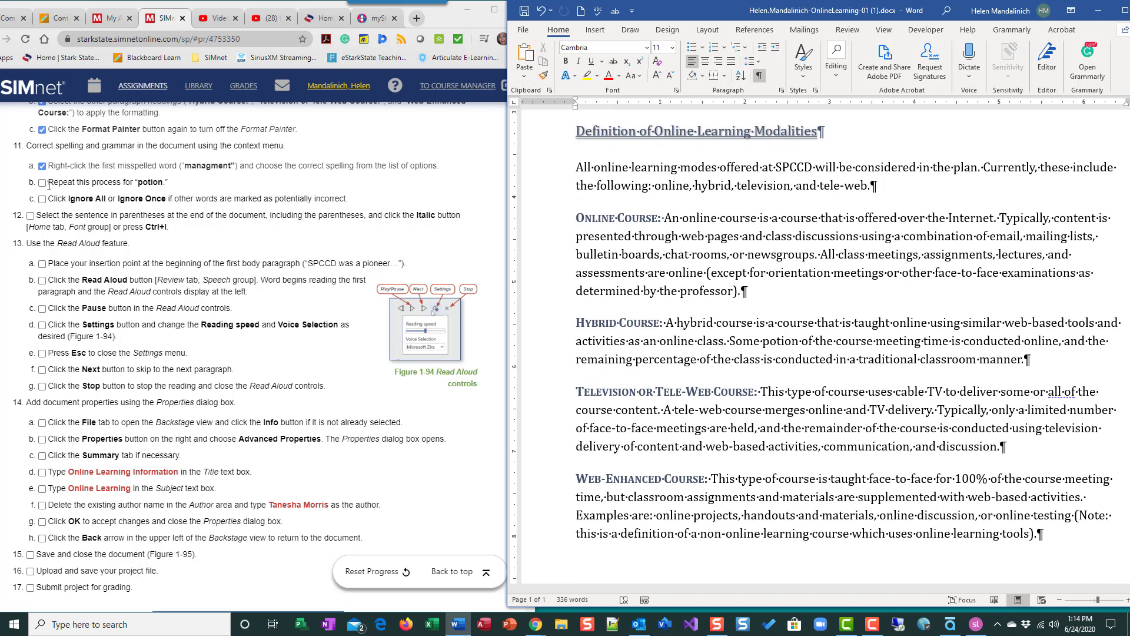
{"action": "left_click", "coordinate": [42, 182]}
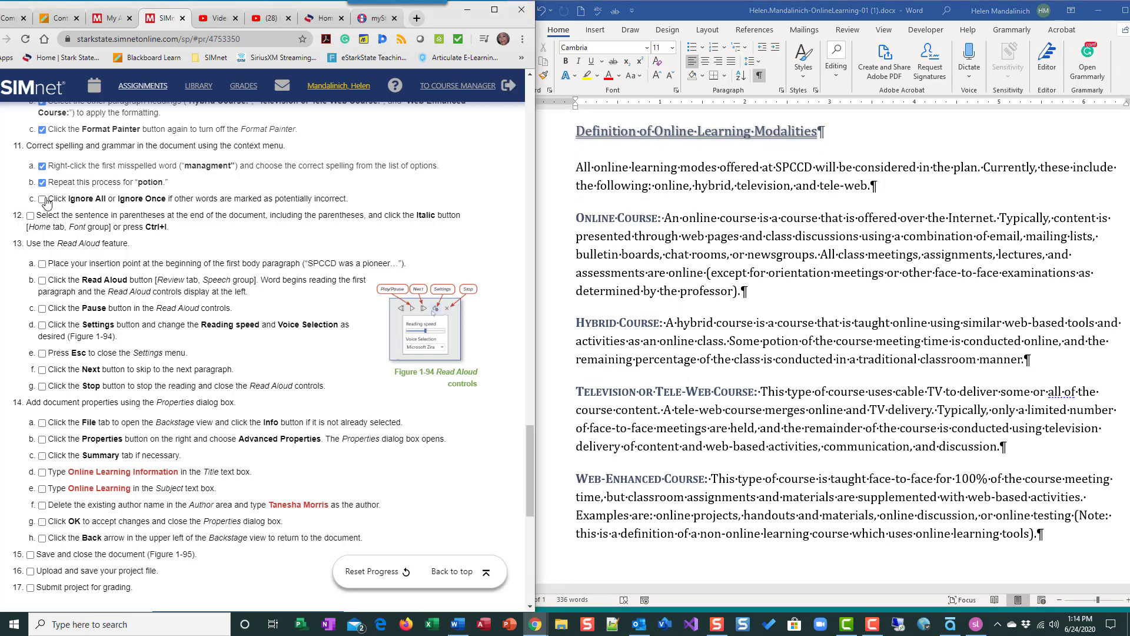
{"action": "left_click", "coordinate": [42, 199]}
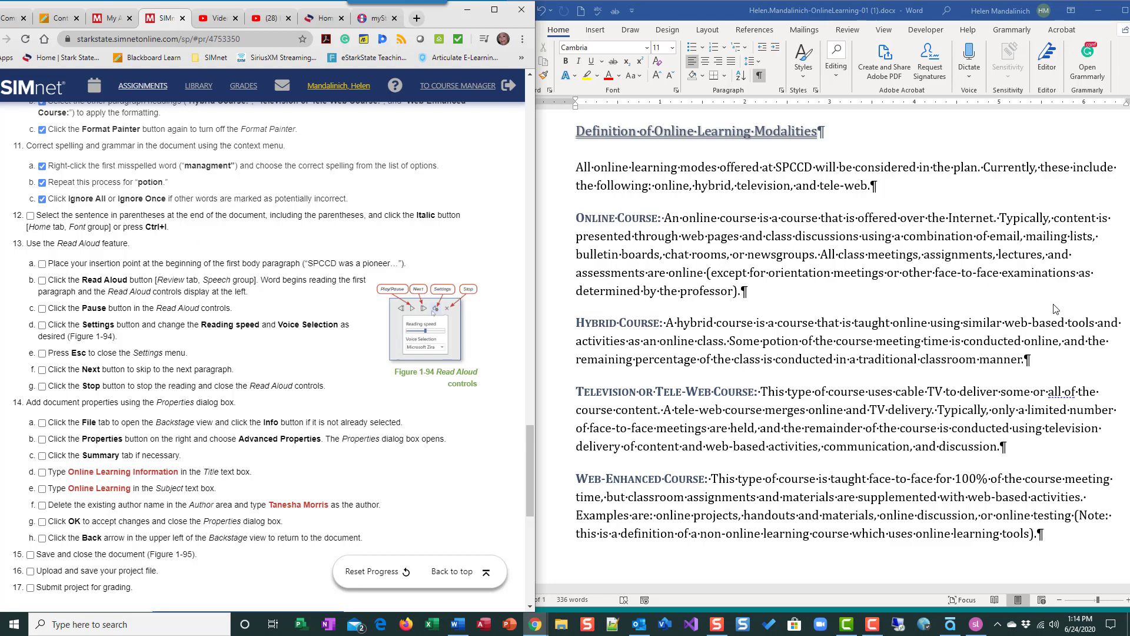
Ignore once the conciseness flag on "all of" in the Television or Tele-Web Course paragraph and check the document for other marked words
{"action": "key", "text": "alt+Tab"}
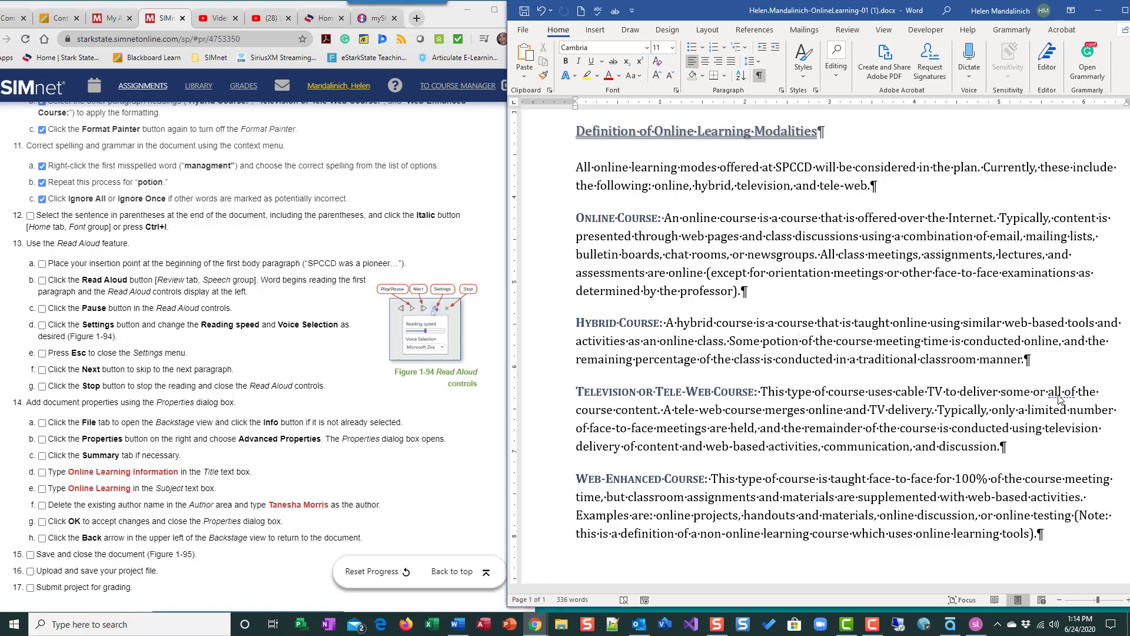
{"action": "right_click", "coordinate": [1060, 396]}
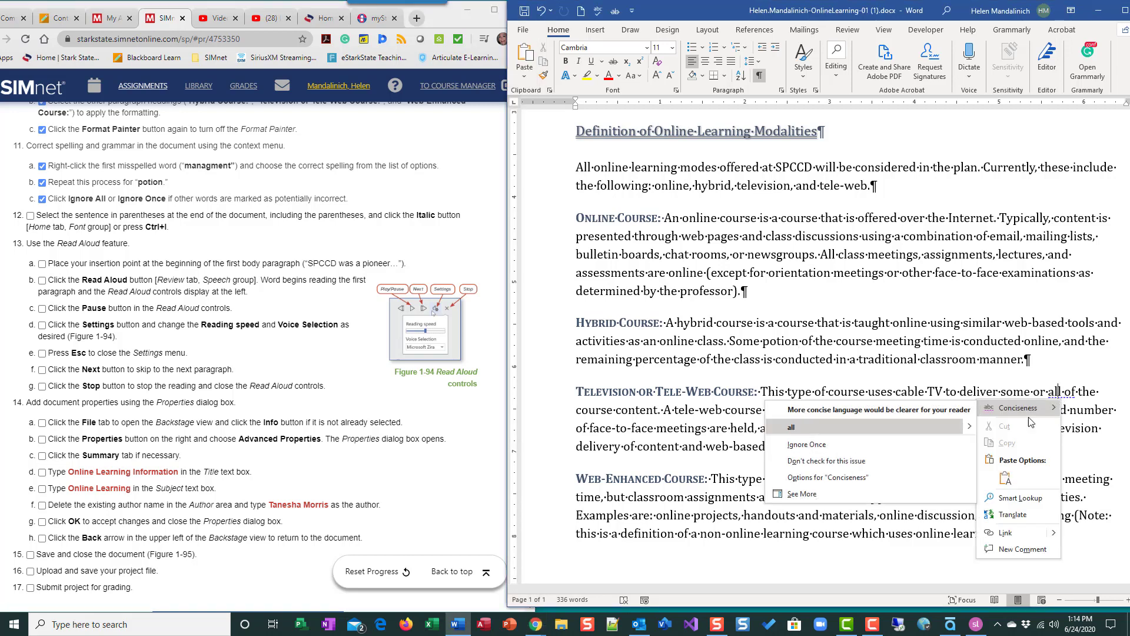
{"action": "left_click", "coordinate": [821, 444]}
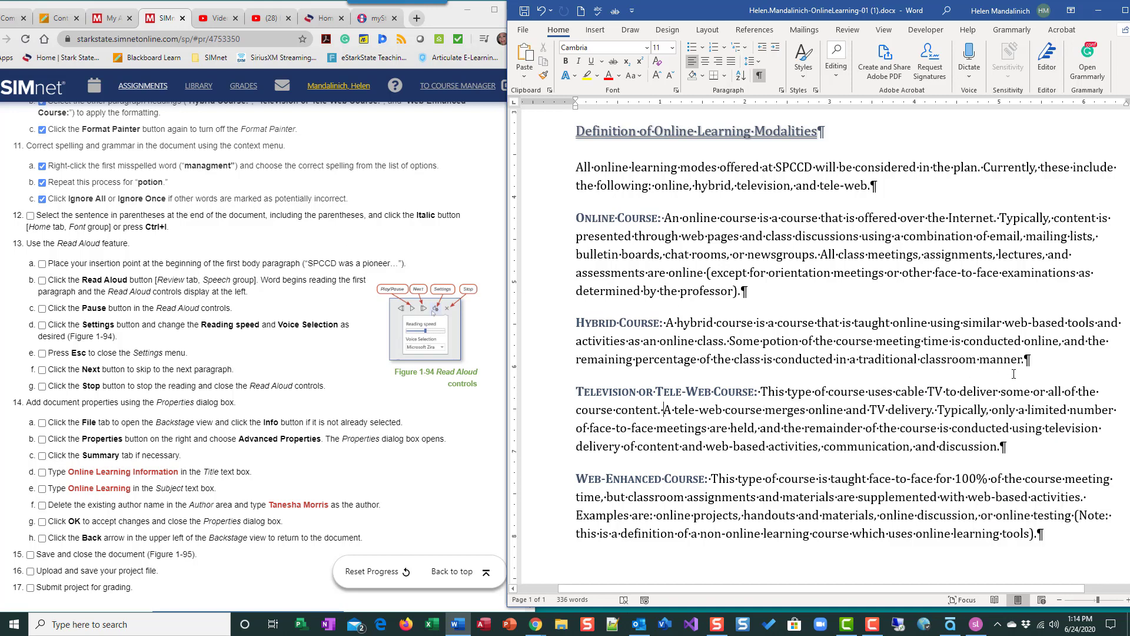
{"action": "scroll", "coordinate": [1029, 448], "scroll_direction": "down", "scroll_amount": 3}
{"action": "scroll", "coordinate": [1025, 449], "scroll_direction": "up", "scroll_amount": 8}
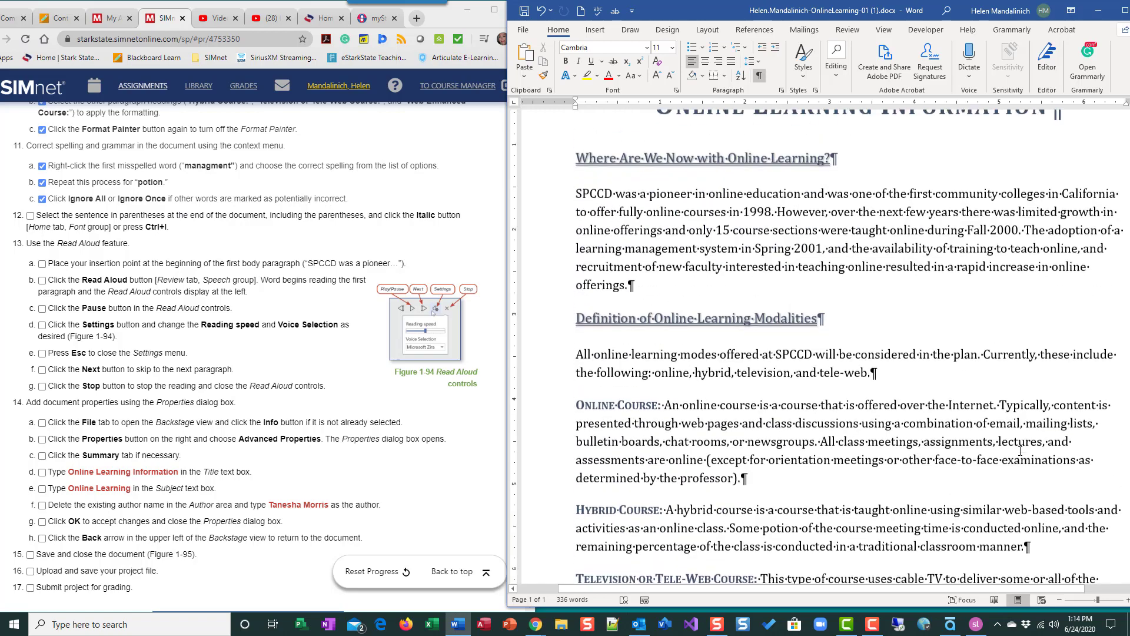
{"action": "scroll", "coordinate": [1021, 448], "scroll_direction": "down", "scroll_amount": 6}
{"action": "scroll", "coordinate": [1020, 449], "scroll_direction": "up", "scroll_amount": 5}
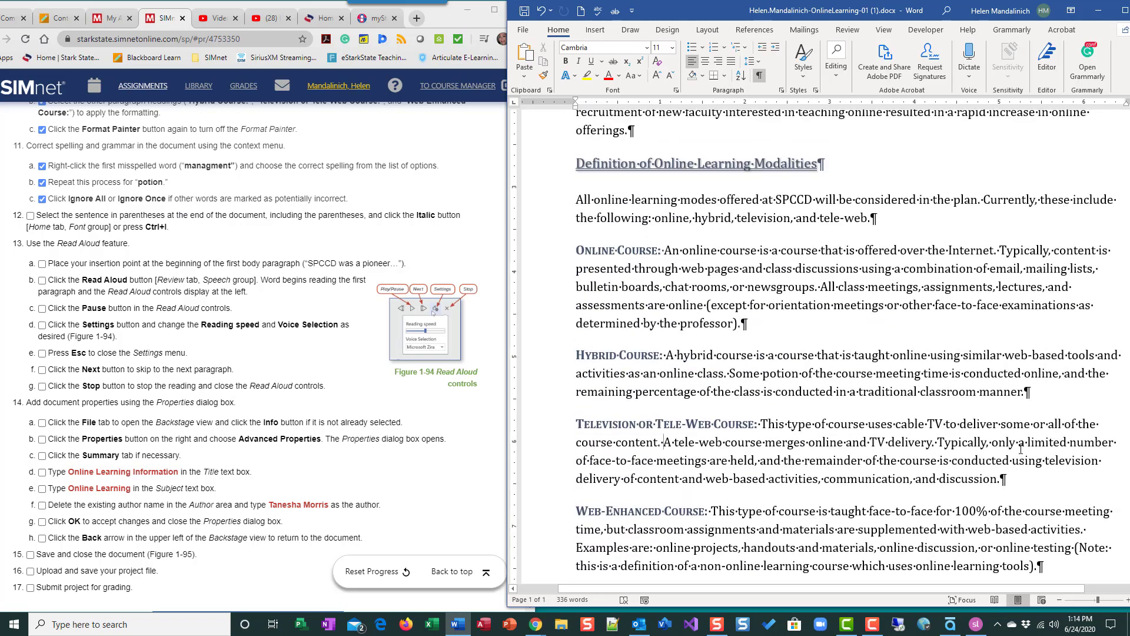
{"action": "scroll", "coordinate": [1020, 449], "scroll_direction": "down", "scroll_amount": 3}
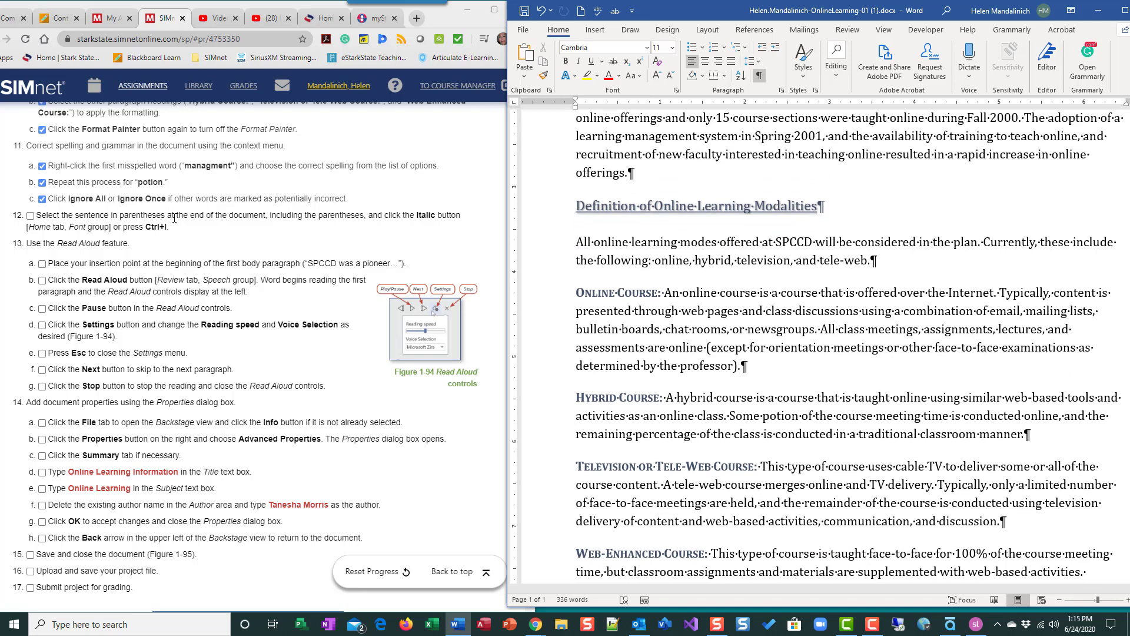
Italicize the parenthesized note at the end of the document, including its parentheses, and check off step 12
{"action": "scroll", "coordinate": [859, 441], "scroll_direction": "down", "scroll_amount": 5}
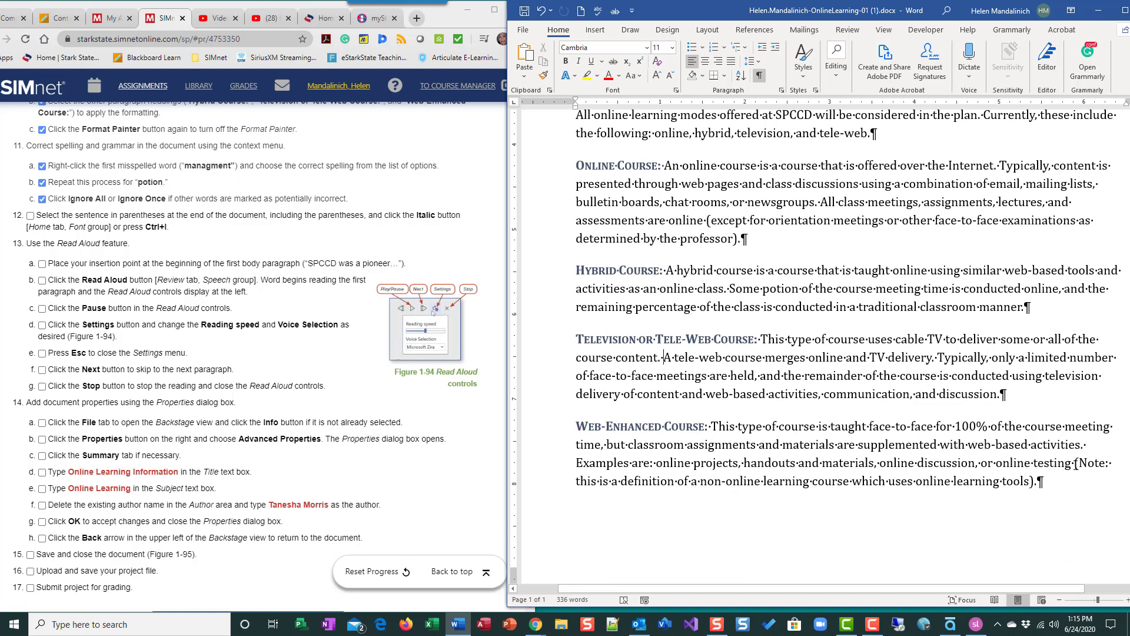
{"action": "left_click", "coordinate": [1035, 480], "text": "shift"}
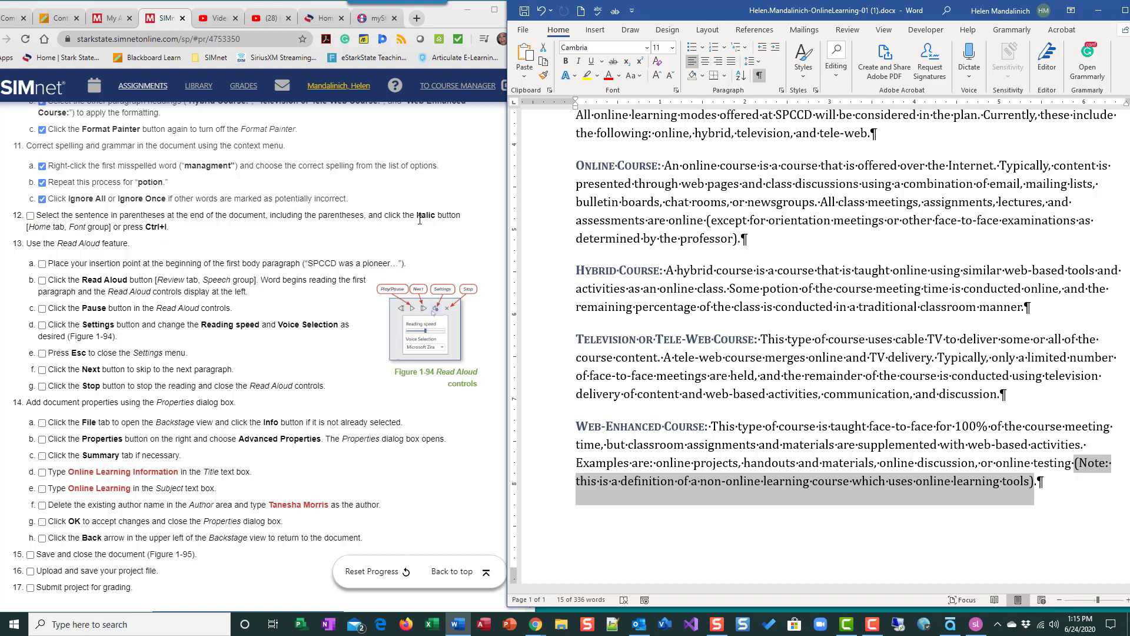
{"action": "left_click", "coordinate": [580, 61]}
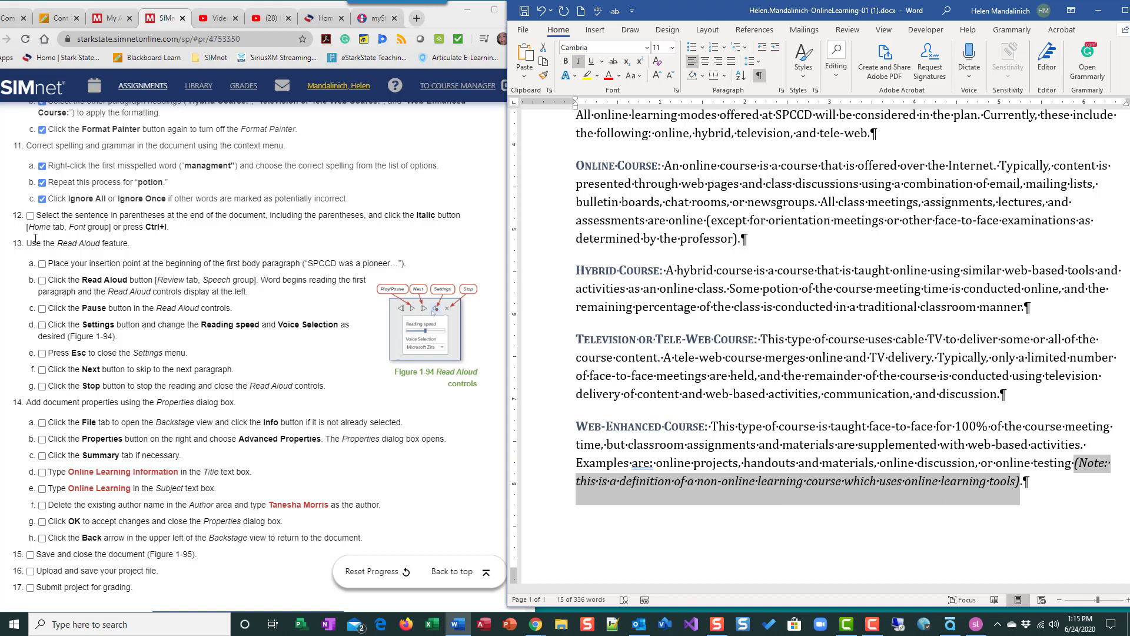
{"action": "left_click", "coordinate": [30, 215]}
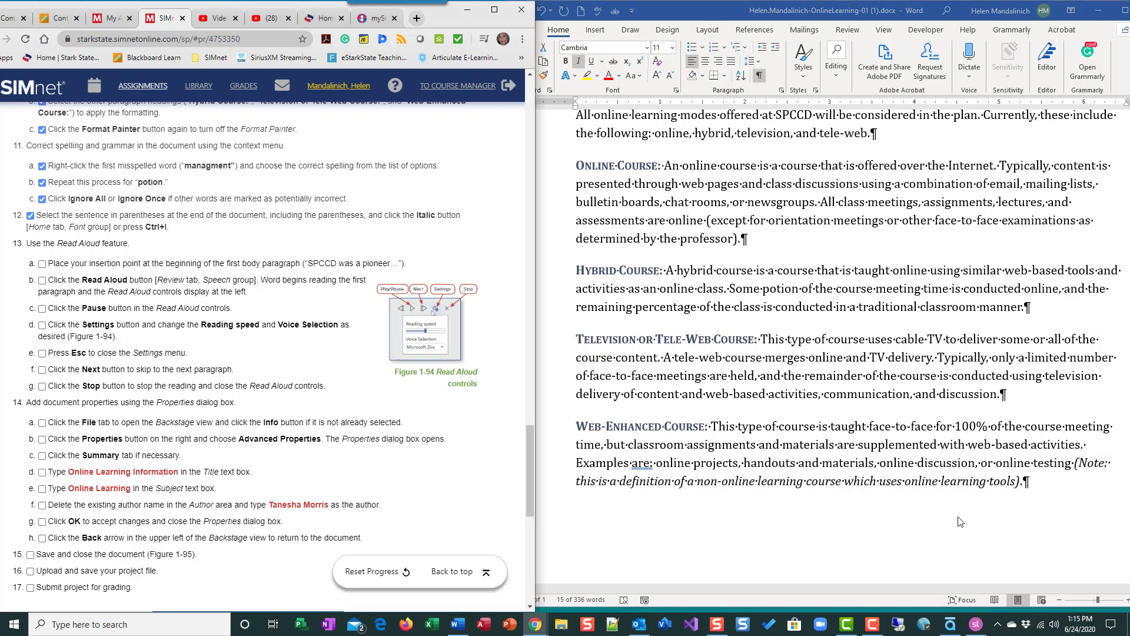
Return to the beginning of the Word document
{"action": "scroll", "coordinate": [887, 507], "scroll_direction": "down", "scroll_amount": 3}
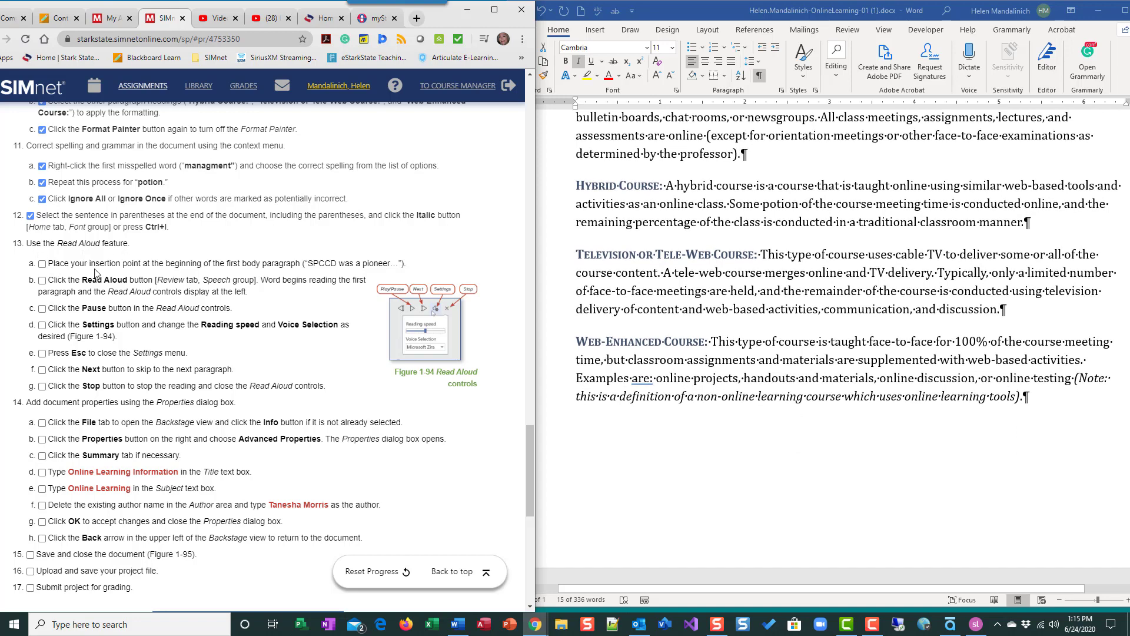
{"action": "key", "text": "ctrl+Home"}
{"action": "left_click", "coordinate": [746, 400]}
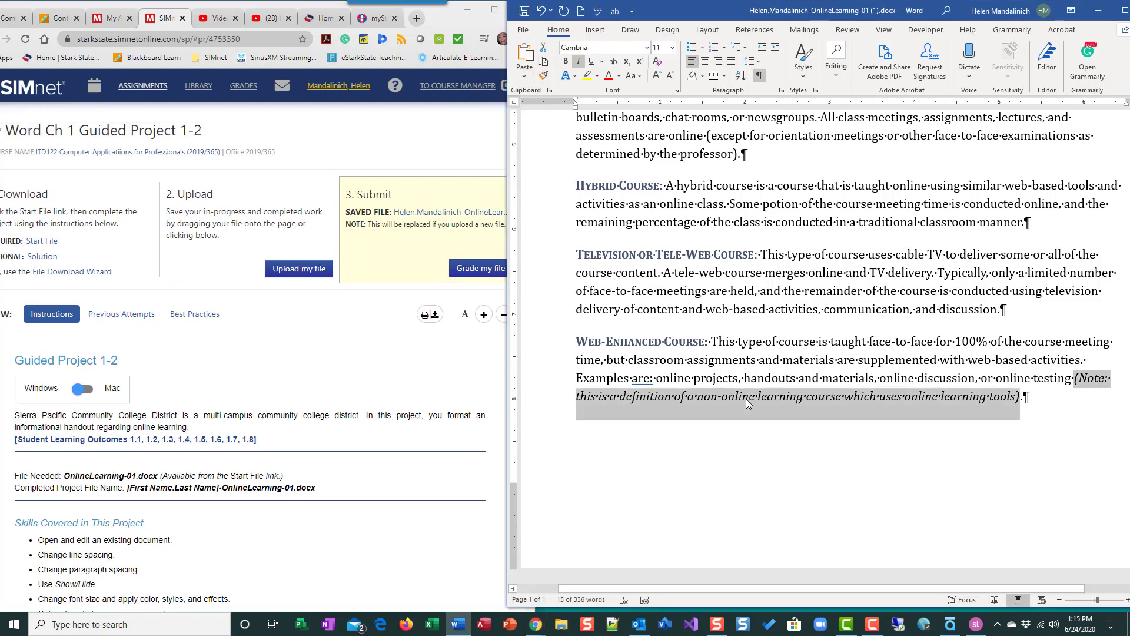
{"action": "key", "text": "ctrl+Home"}
Find the skipped step 9 instruction about selecting the "Online Course:" heading in the assignment and check it off
{"action": "scroll", "coordinate": [268, 206], "scroll_direction": "down", "scroll_amount": 15}
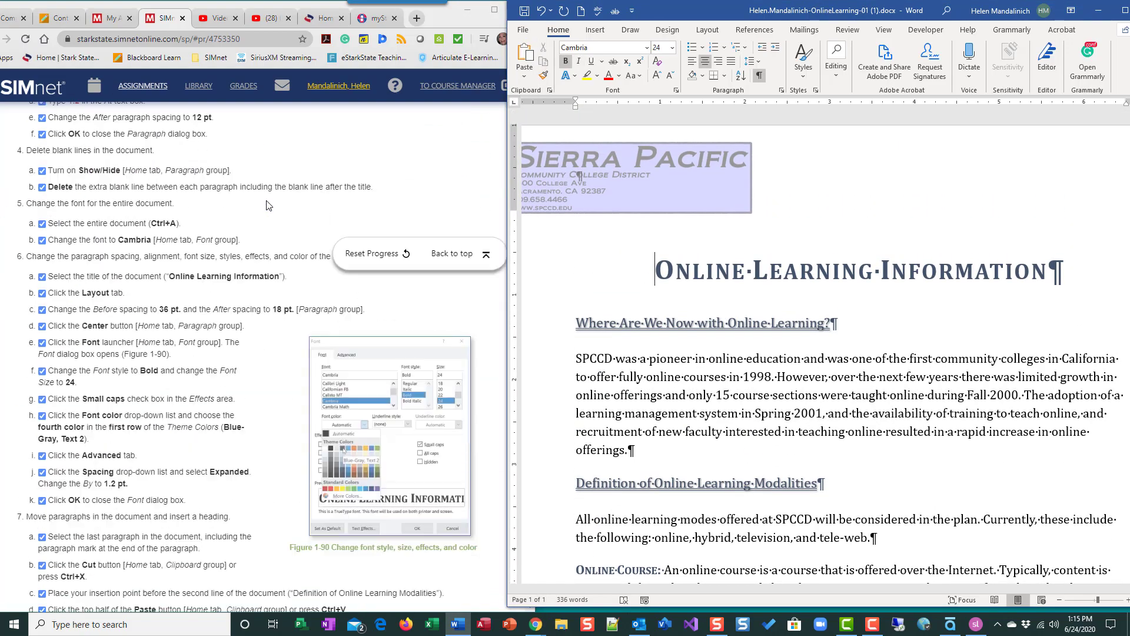
{"action": "scroll", "coordinate": [268, 206], "scroll_direction": "down", "scroll_amount": 12}
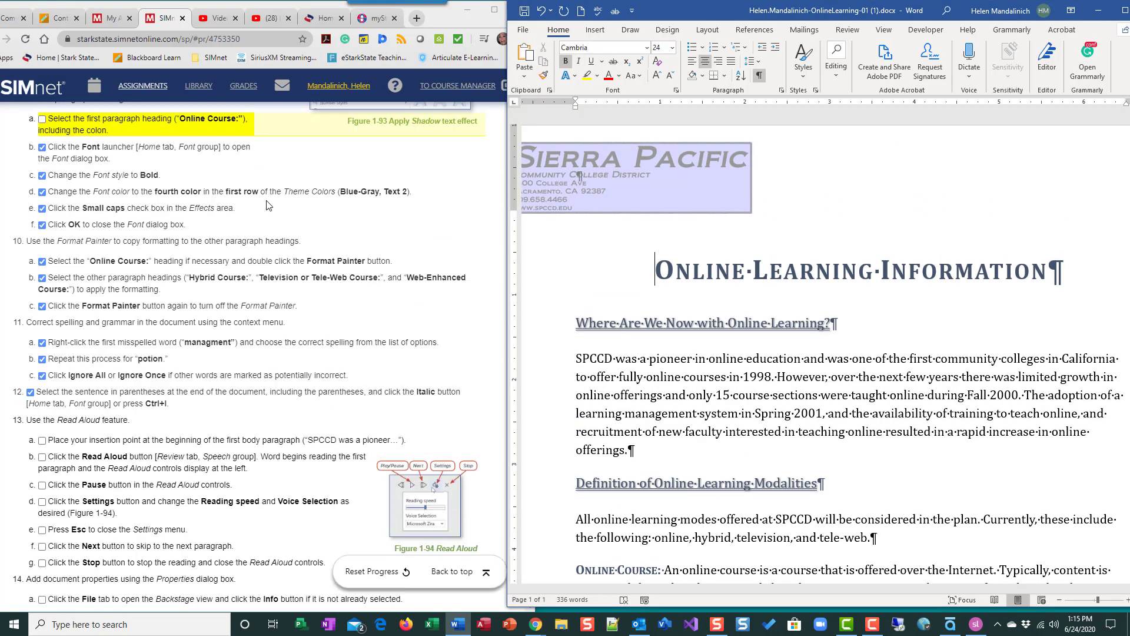
{"action": "scroll", "coordinate": [269, 206], "scroll_direction": "down", "scroll_amount": 4}
{"action": "scroll", "coordinate": [268, 205], "scroll_direction": "up", "scroll_amount": 9}
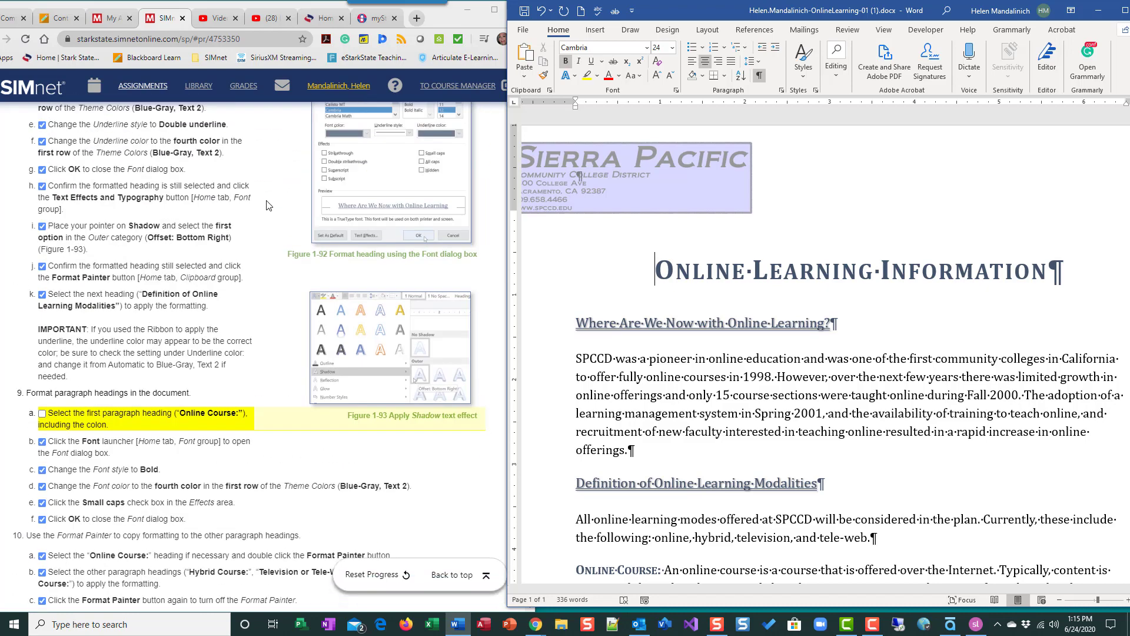
{"action": "scroll", "coordinate": [269, 205], "scroll_direction": "down", "scroll_amount": 2}
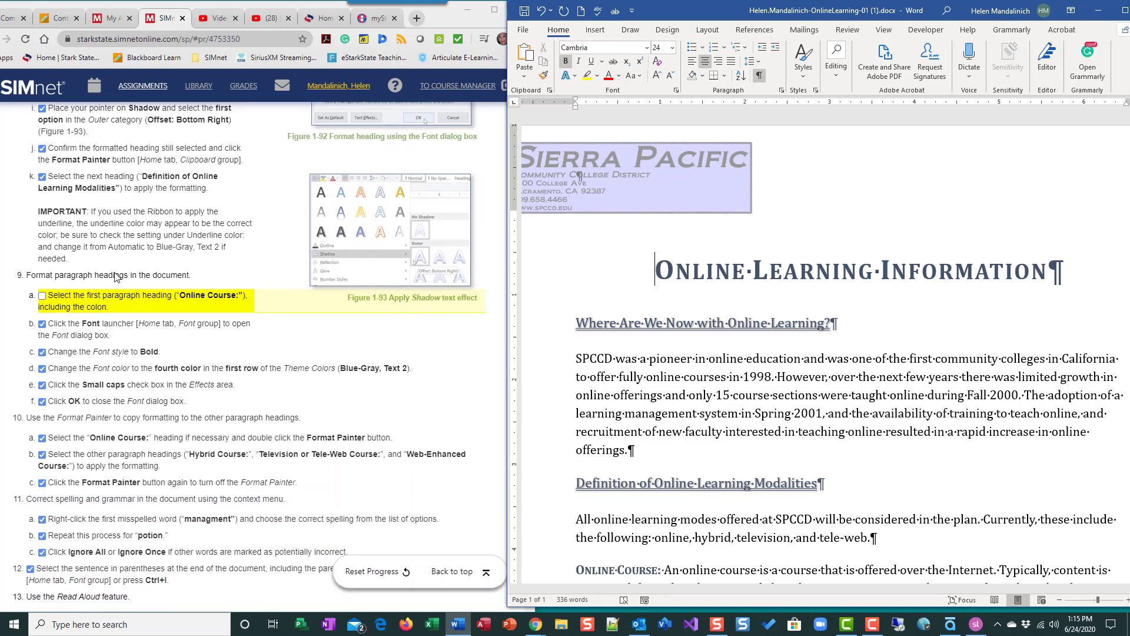
{"action": "left_click", "coordinate": [41, 295]}
Place the insertion point at the beginning of the first body paragraph, "SPCCD was a pioneer", as step 13 instructs
{"action": "scroll", "coordinate": [217, 340], "scroll_direction": "down", "scroll_amount": 9}
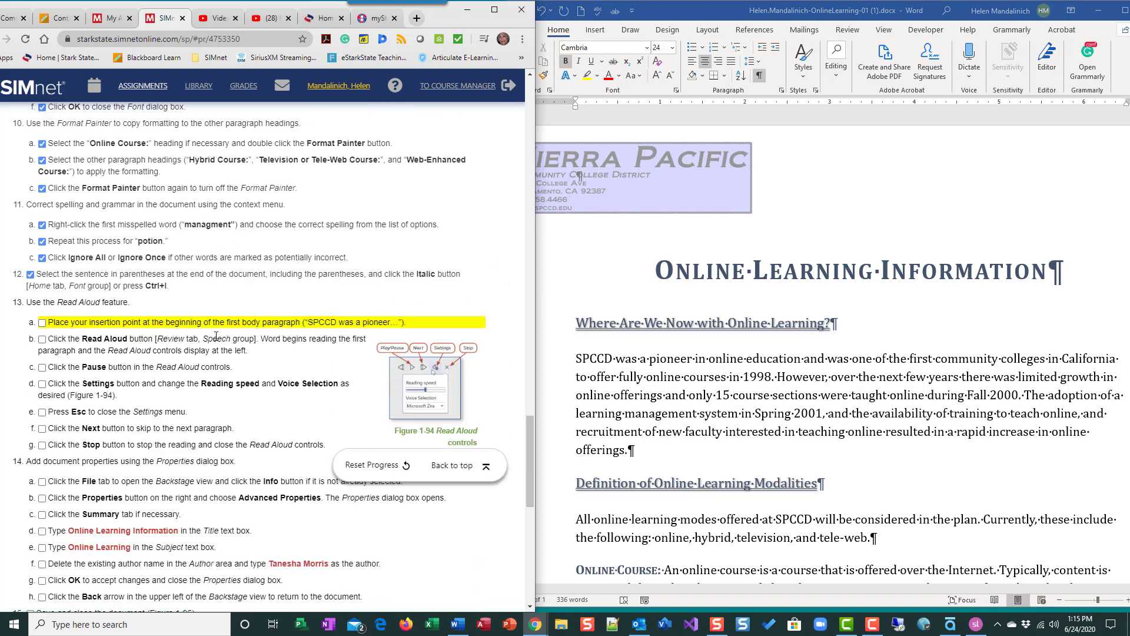
{"action": "scroll", "coordinate": [176, 216], "scroll_direction": "up", "scroll_amount": 2}
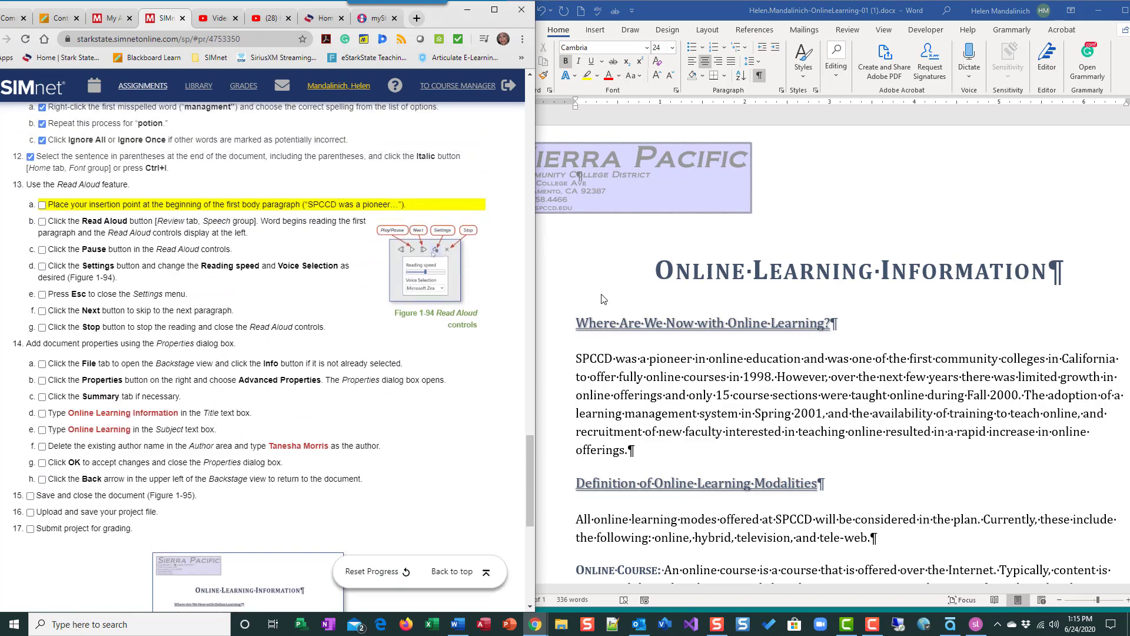
{"action": "left_click", "coordinate": [579, 358]}
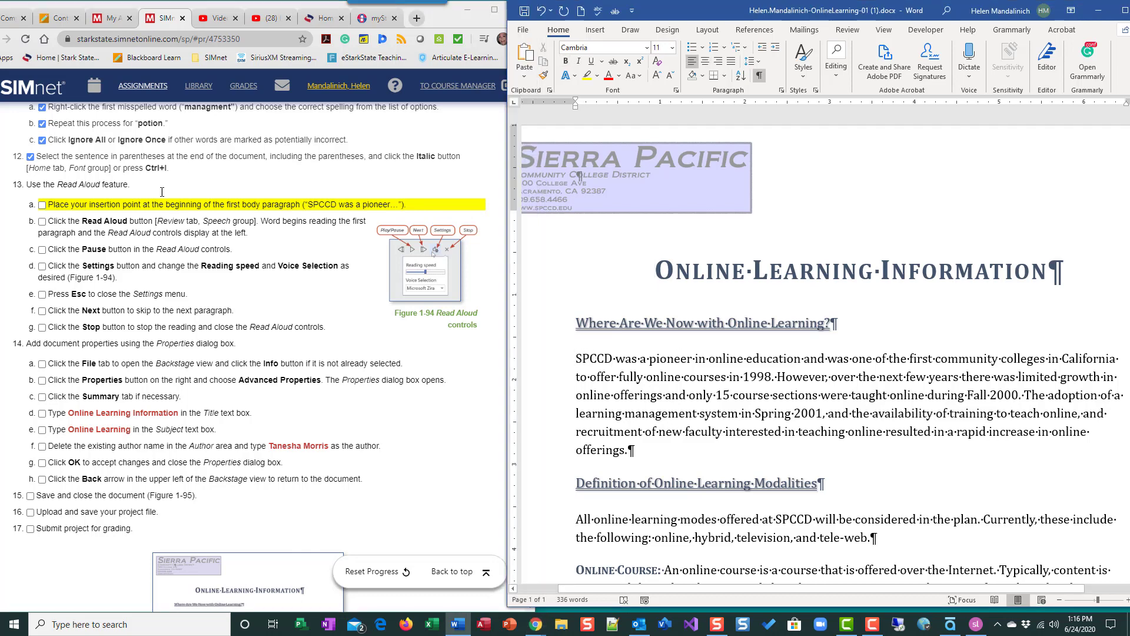
Check off step 13a in the assignment and start Read Aloud from the first body paragraph
{"action": "left_click", "coordinate": [42, 205]}
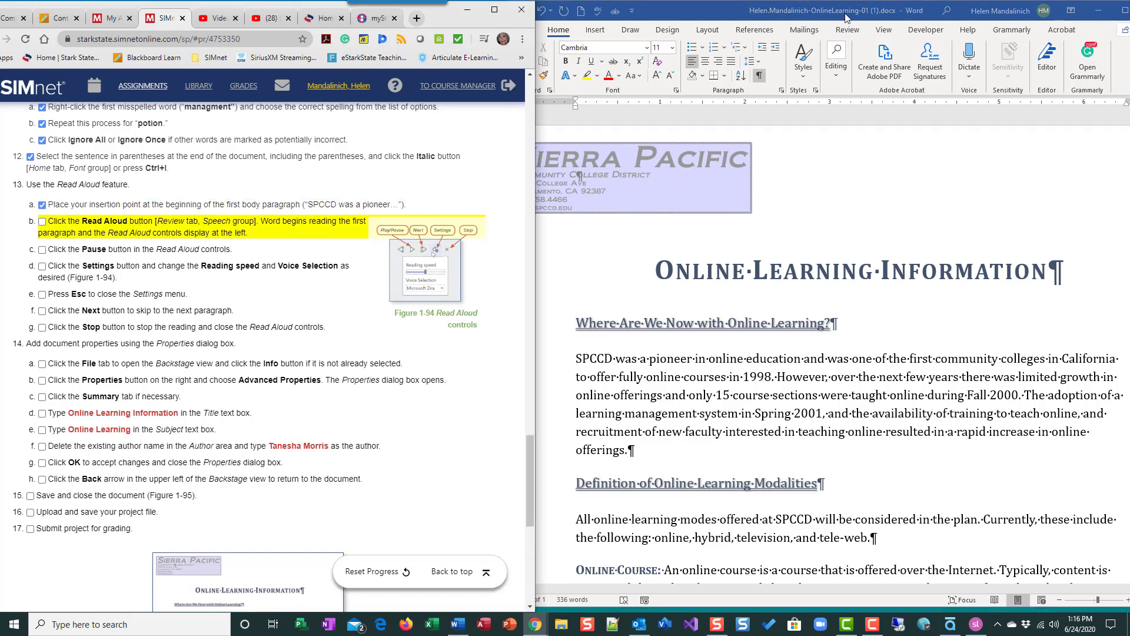
{"action": "left_click", "coordinate": [843, 30]}
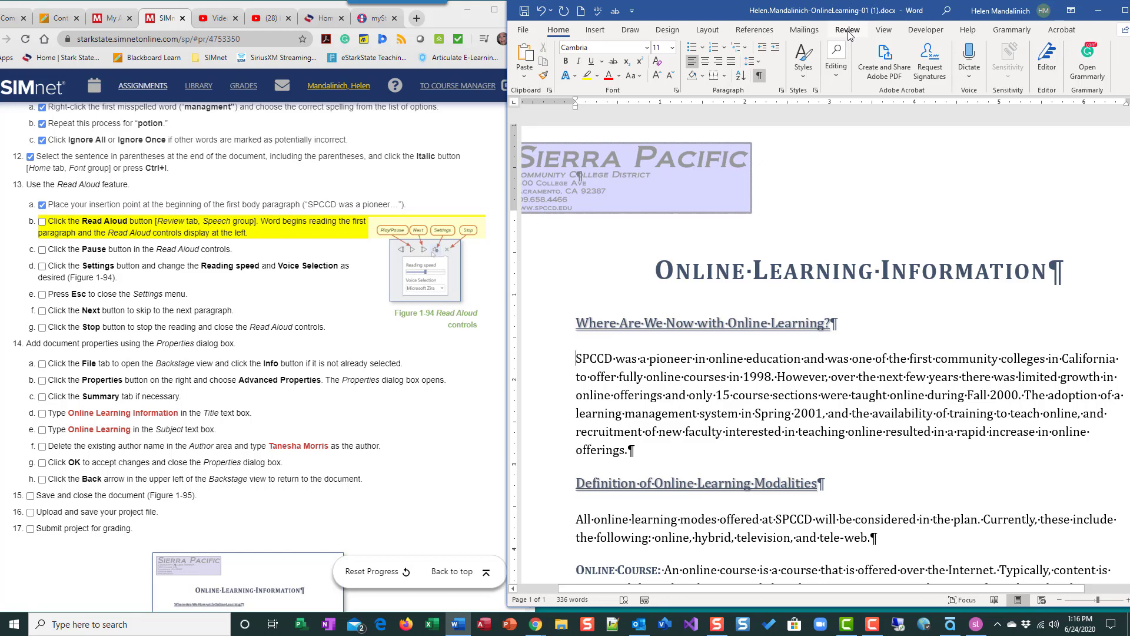
{"action": "left_click", "coordinate": [849, 32]}
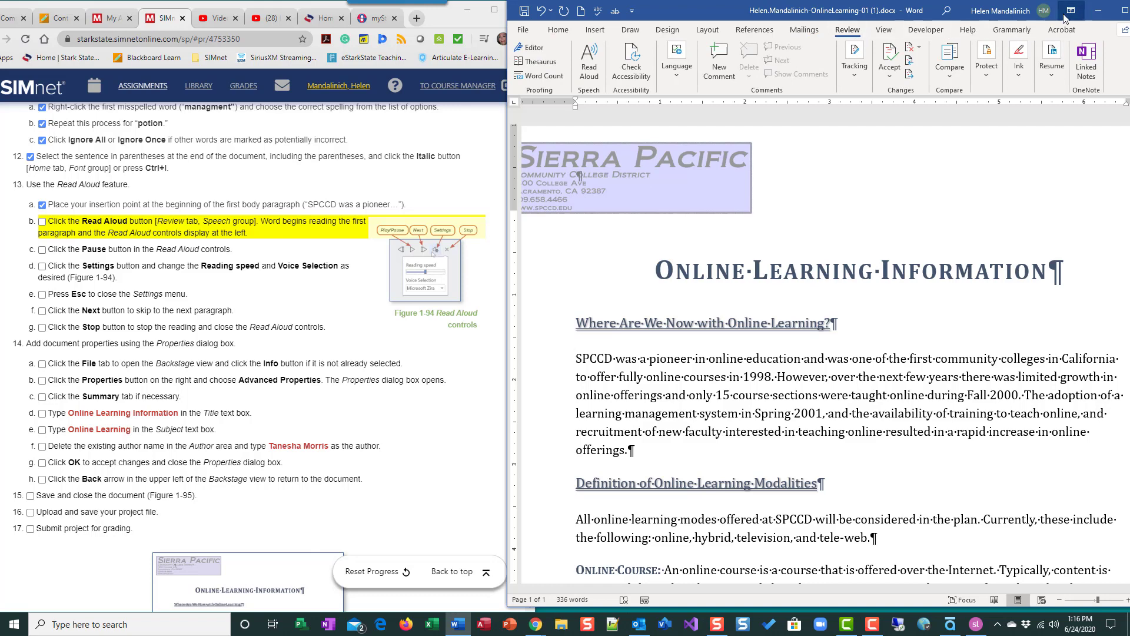
{"action": "left_click", "coordinate": [592, 56]}
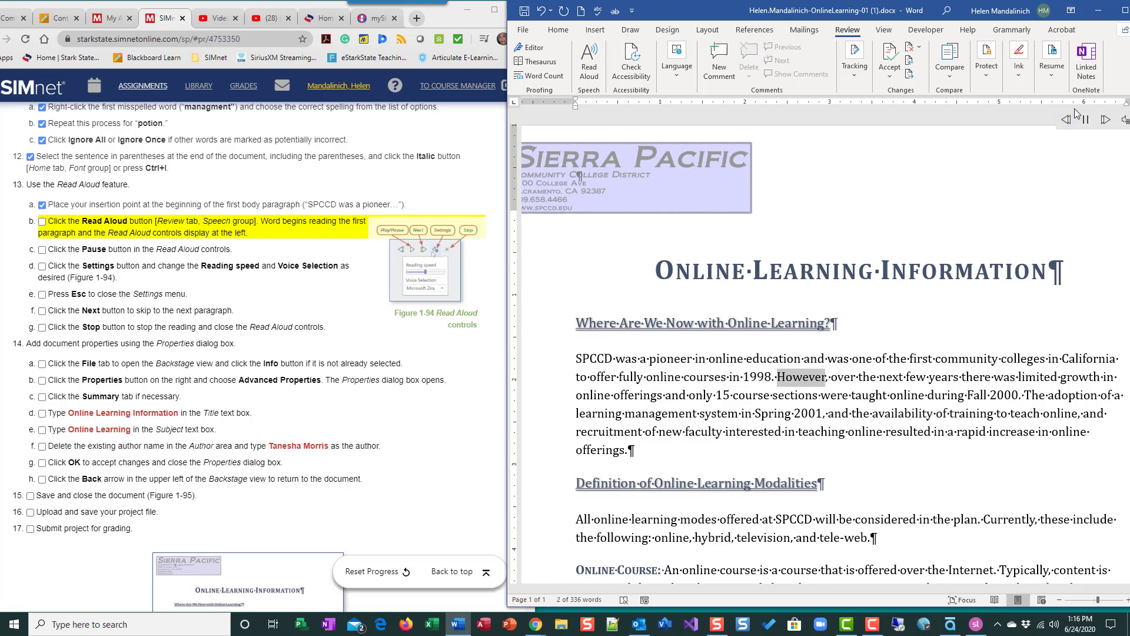
Pause the reading, briefly resume and pause it again, and check off step 13c
{"action": "left_click", "coordinate": [1085, 120]}
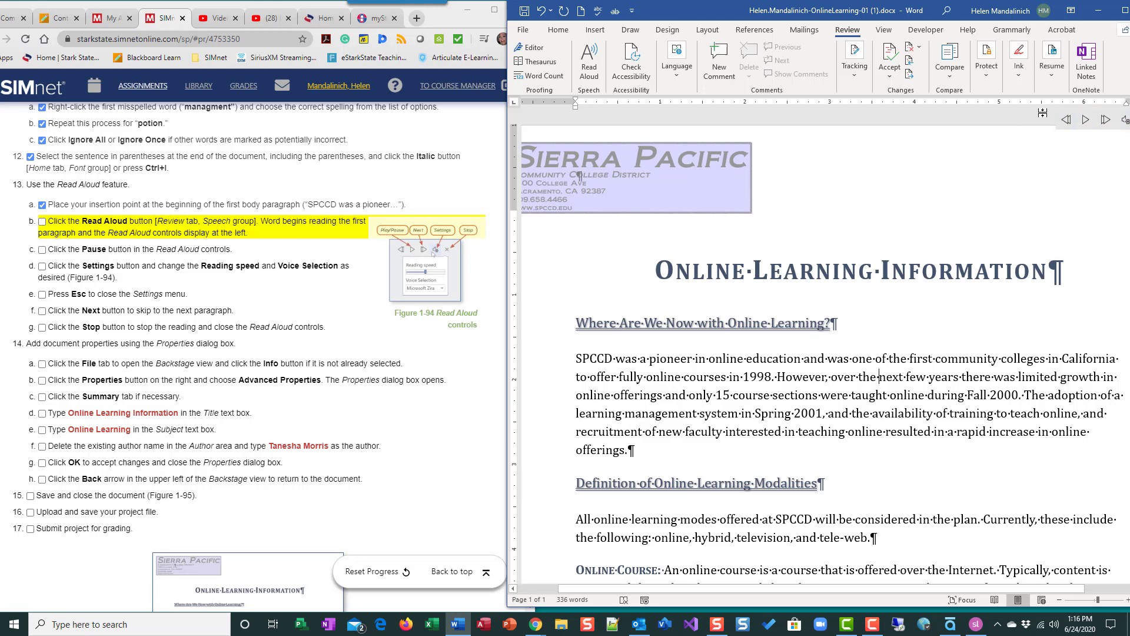
{"action": "left_click", "coordinate": [1087, 126]}
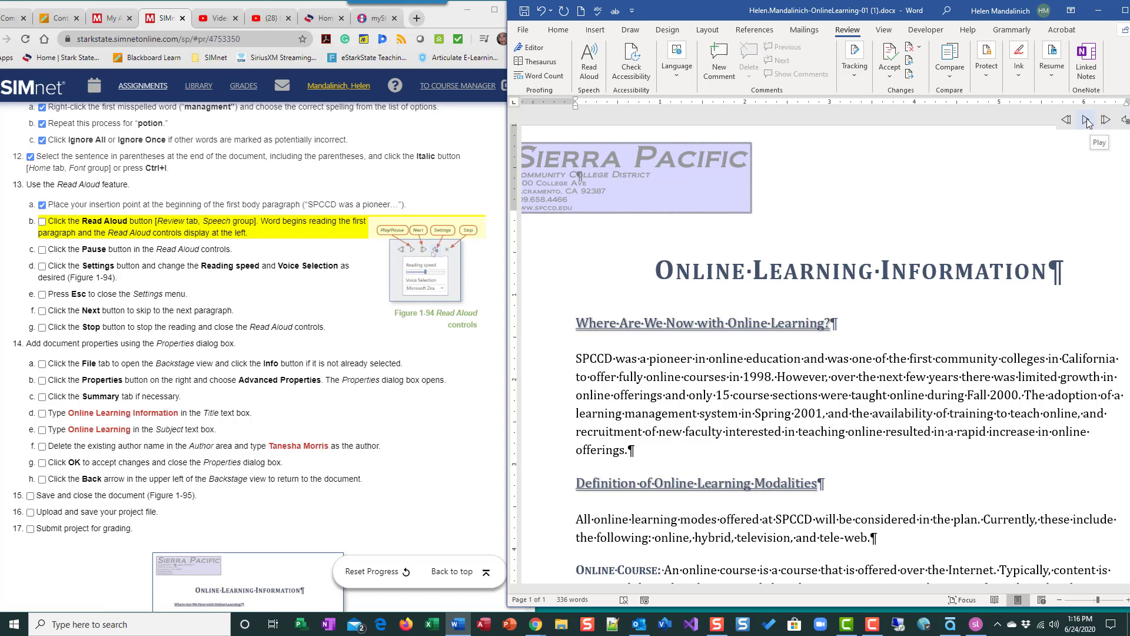
{"action": "left_click", "coordinate": [1087, 127]}
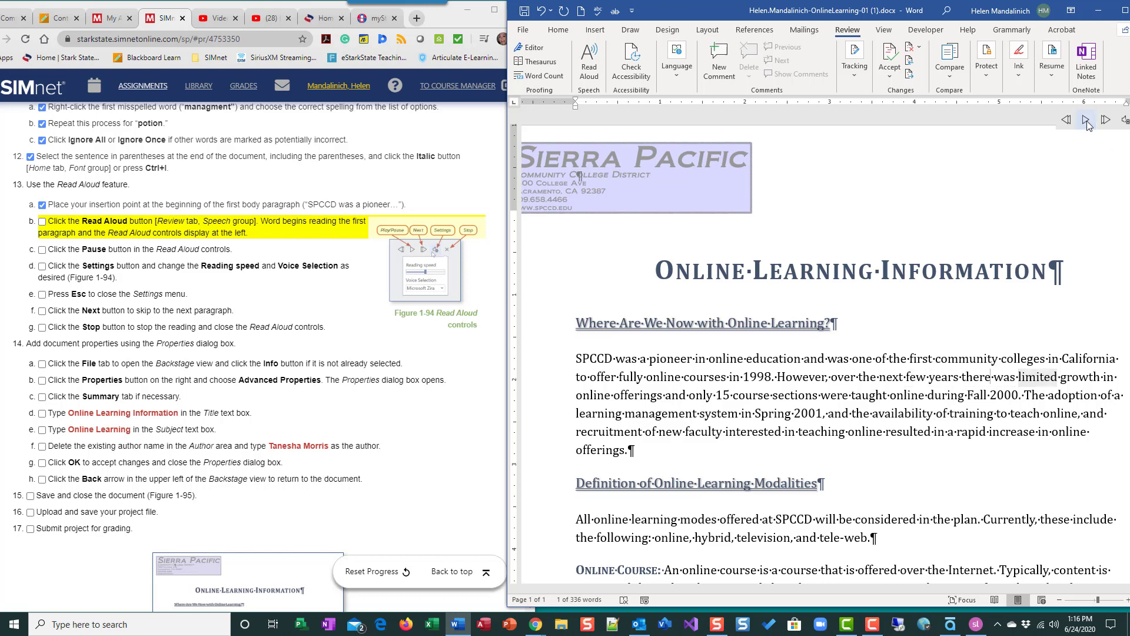
{"action": "left_click", "coordinate": [41, 250]}
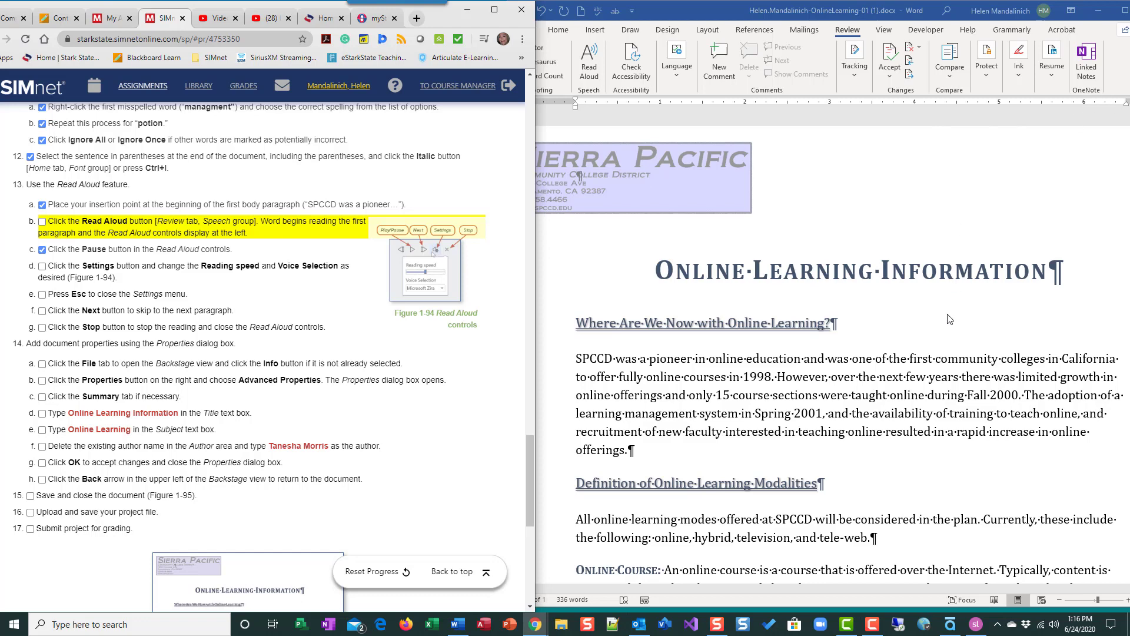
Reopen Read Aloud, review its Reading speed and Voice Selection settings, and check off step 13d
{"action": "left_click", "coordinate": [589, 71]}
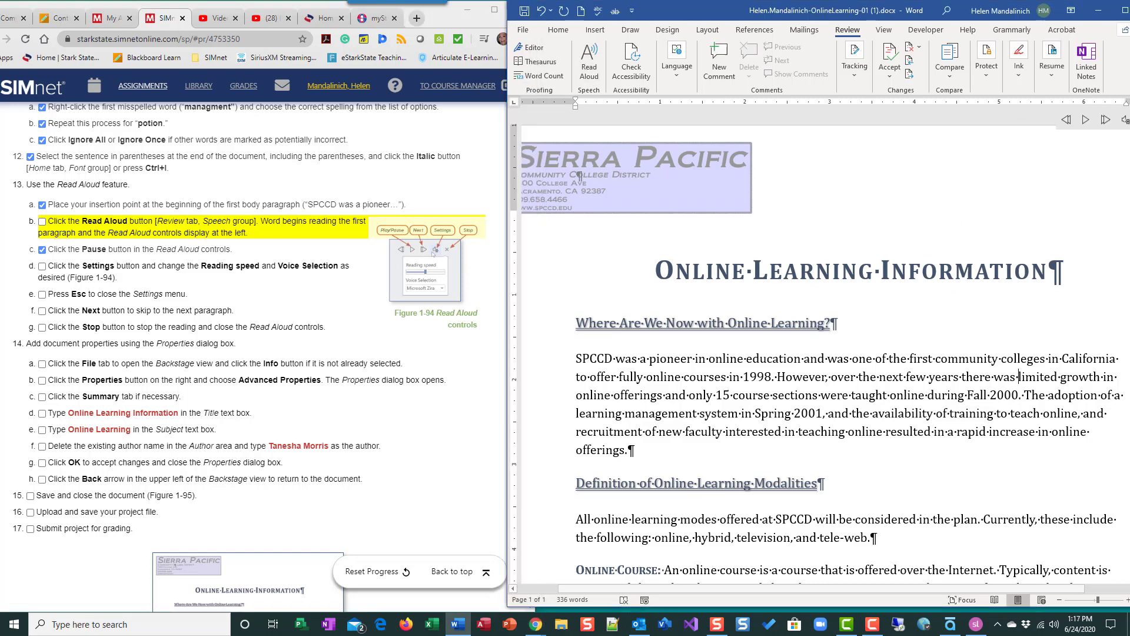
{"action": "left_click", "coordinate": [1125, 121]}
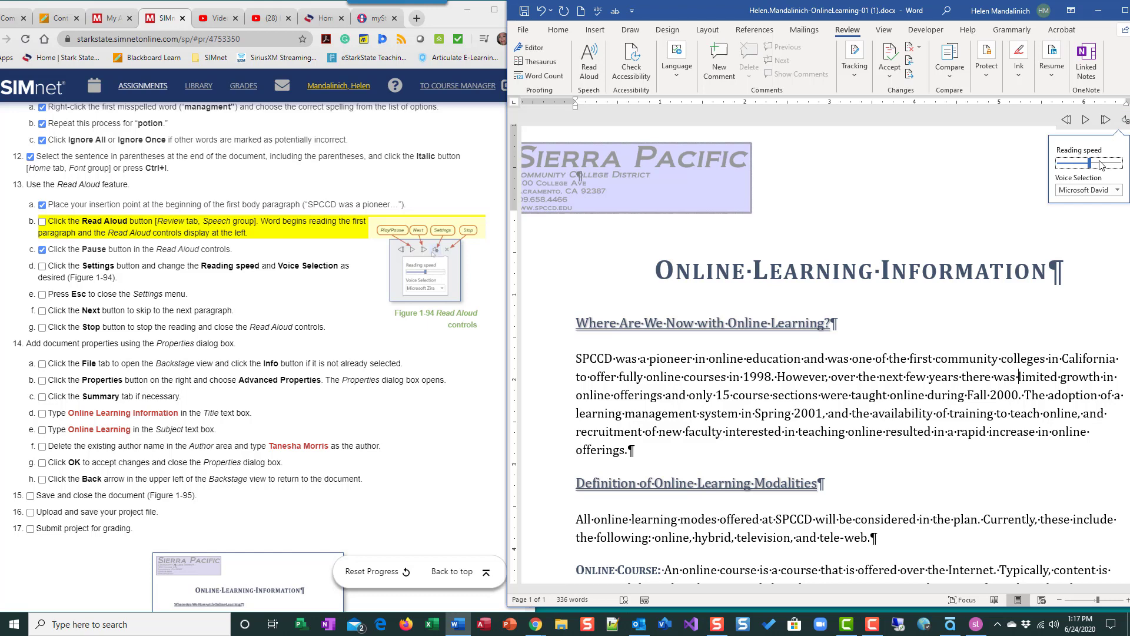
{"action": "left_click", "coordinate": [1118, 191]}
{"action": "left_click", "coordinate": [1117, 194]}
{"action": "left_click", "coordinate": [42, 266]}
{"action": "left_click", "coordinate": [1071, 156]}
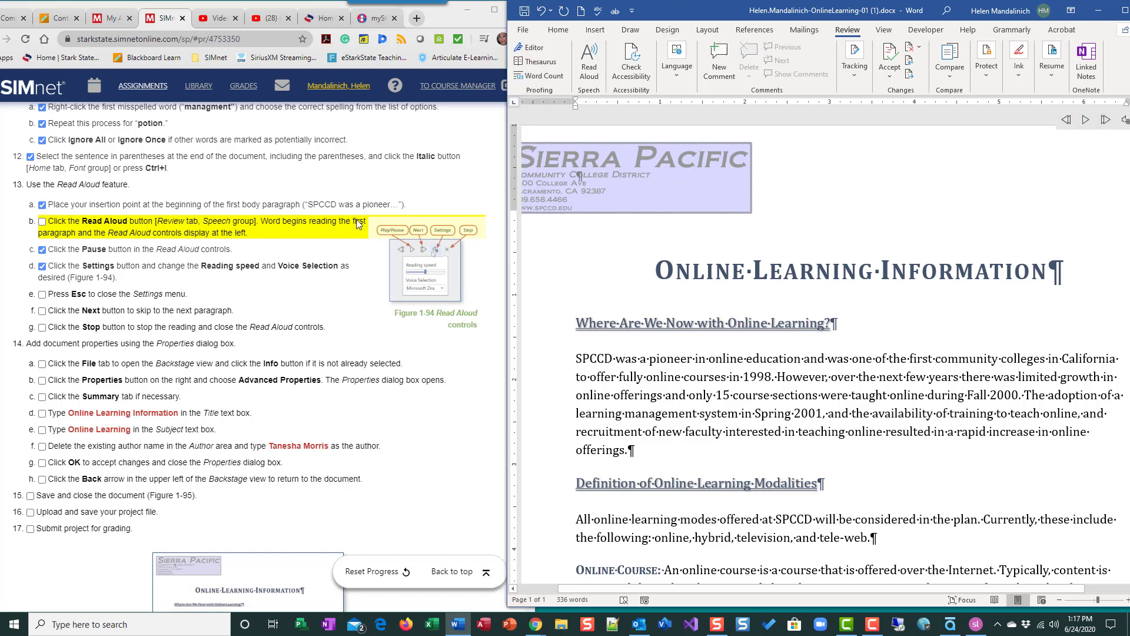
Skip Read Aloud to the next paragraph, pause it, and stop the reading
{"action": "left_click", "coordinate": [1105, 121]}
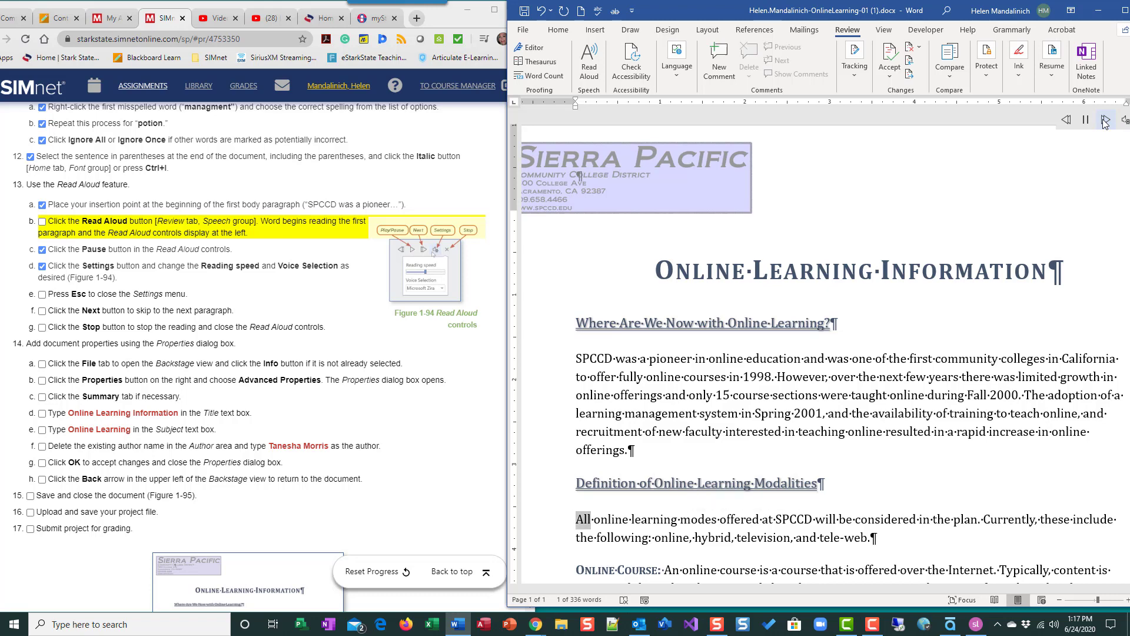
{"action": "left_click", "coordinate": [1085, 121]}
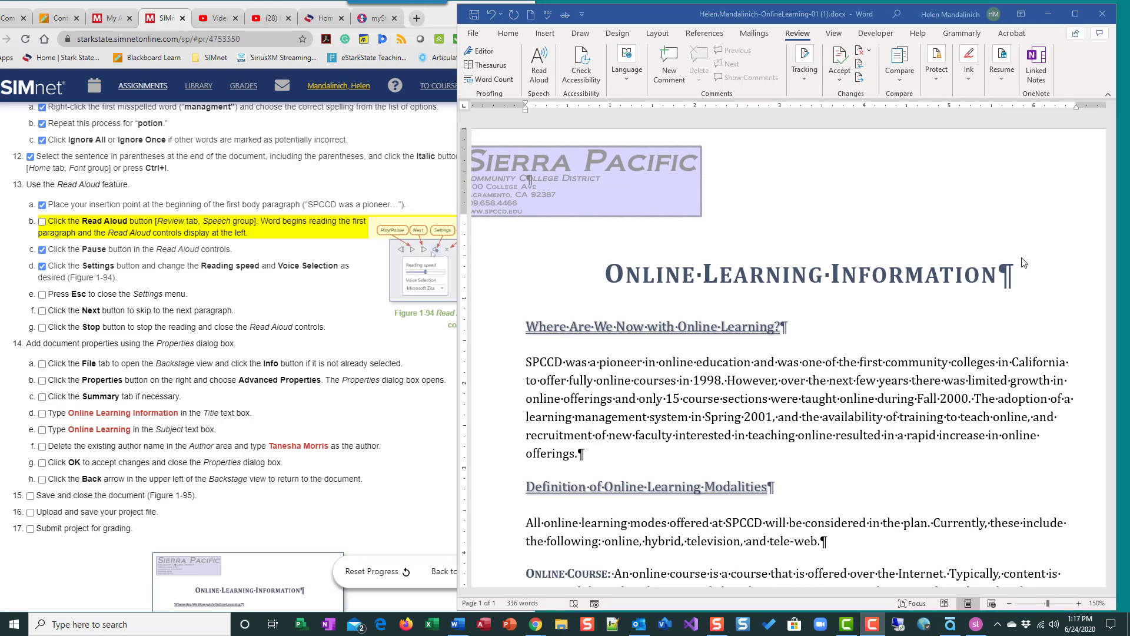
{"action": "left_click", "coordinate": [995, 183]}
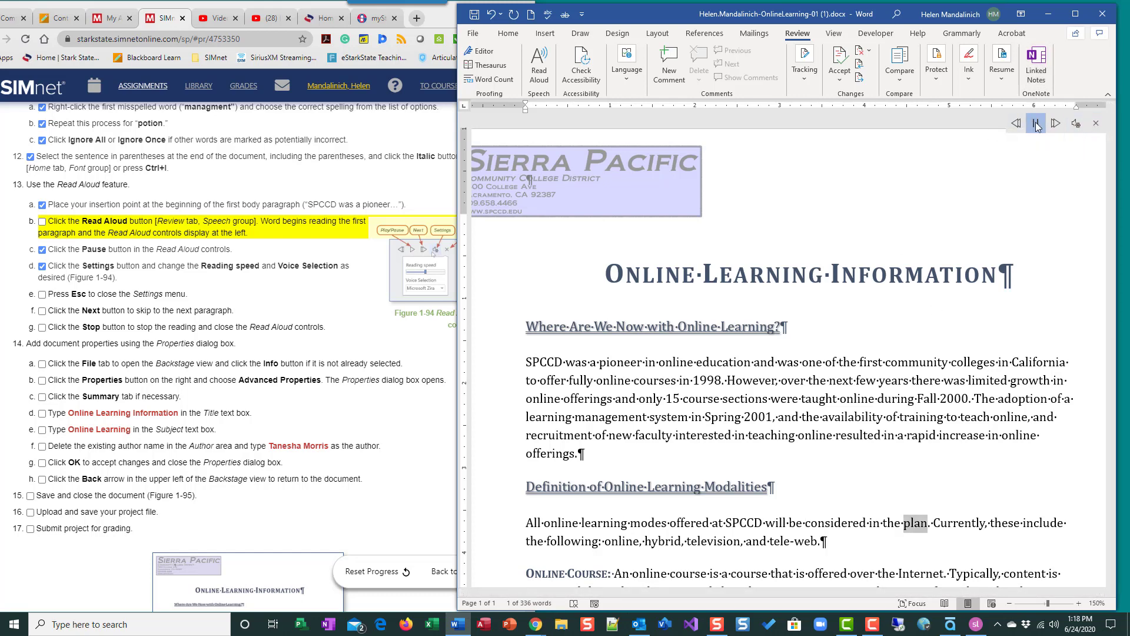
{"action": "left_click", "coordinate": [1035, 123]}
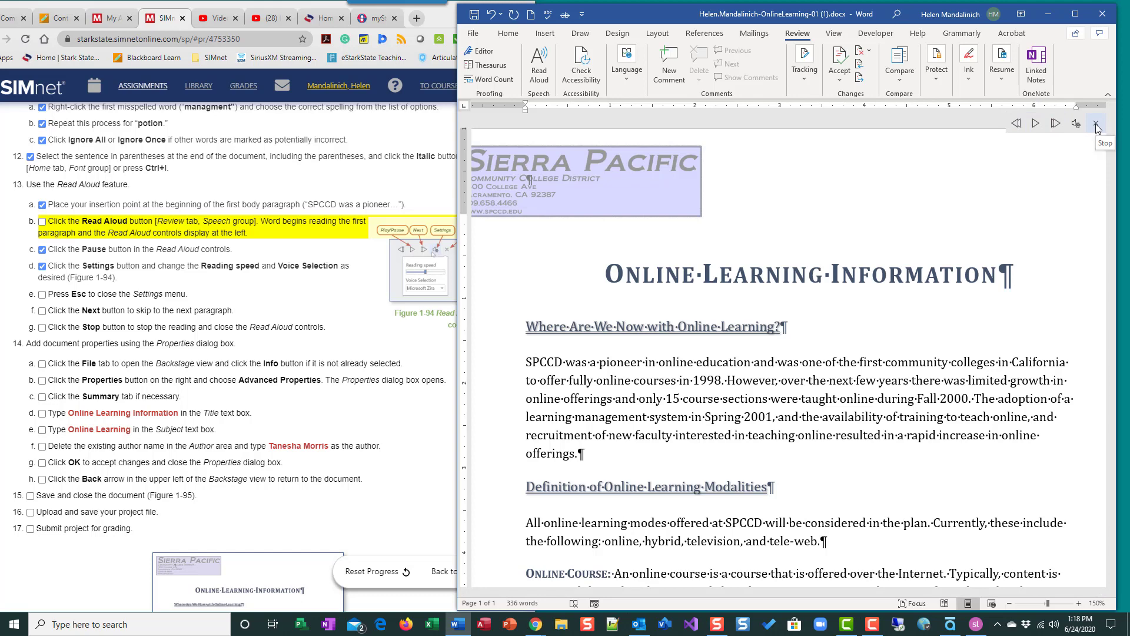
{"action": "left_click", "coordinate": [1096, 123]}
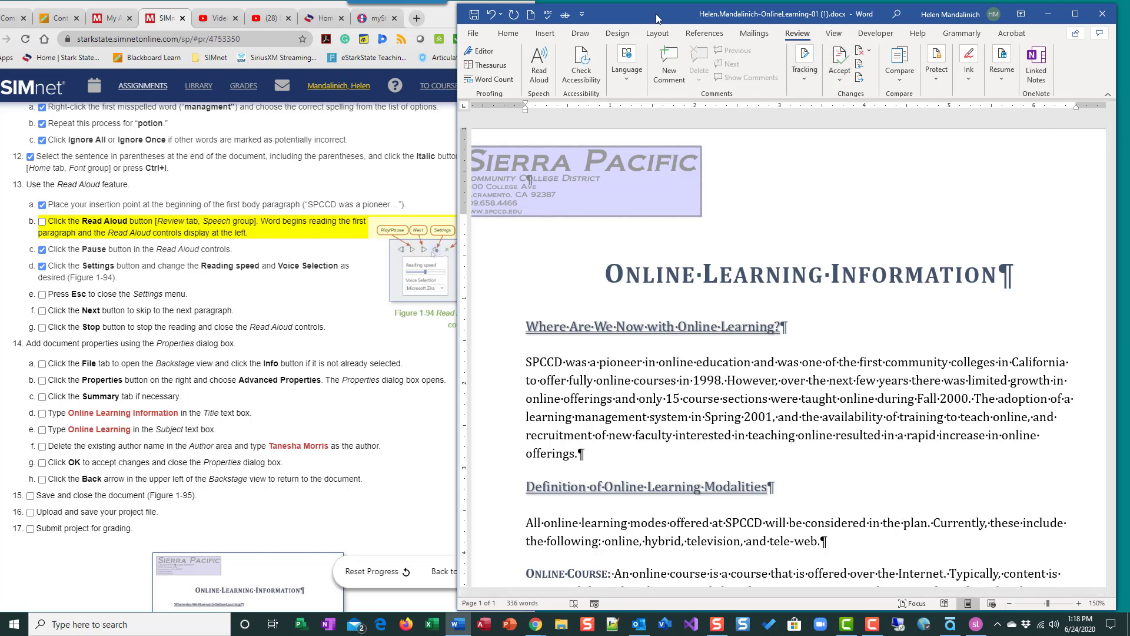
Move the Word window off the assignment instructions and check off steps 13e, 13f and 13g
{"action": "left_click_drag", "start_coordinate": [657, 19], "coordinate": [709, 19]}
{"action": "left_click", "coordinate": [42, 294]}
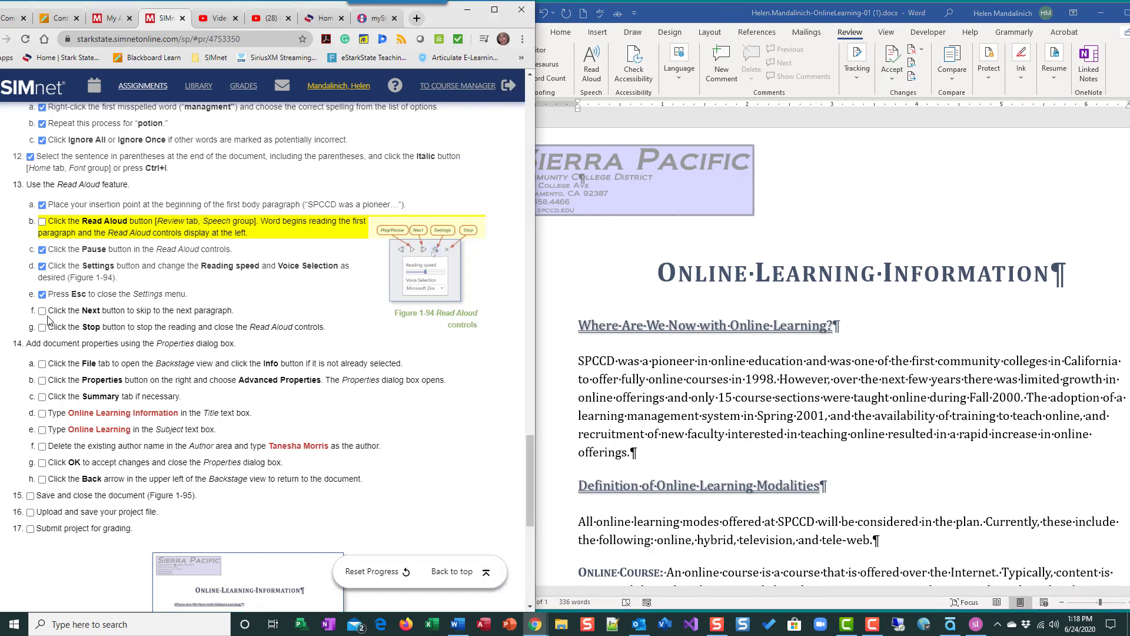
{"action": "left_click", "coordinate": [42, 311]}
{"action": "left_click", "coordinate": [41, 327]}
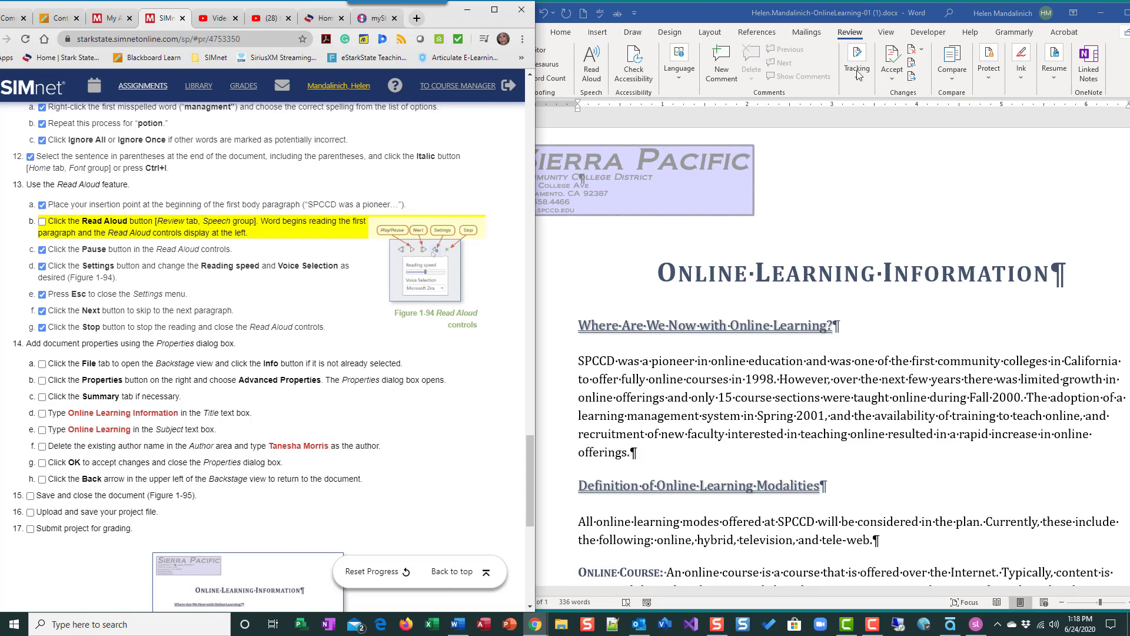
Display the Word document's Info page in Backstage view and check off steps 14a and 14b
{"action": "scroll", "coordinate": [919, 406], "scroll_direction": "down", "scroll_amount": 1}
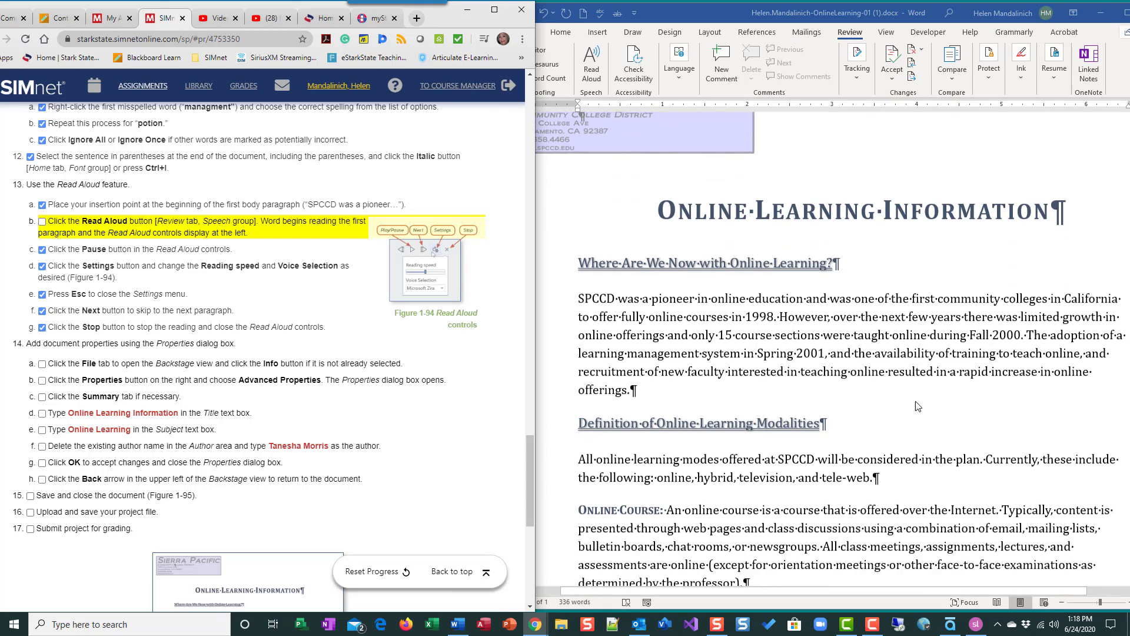
{"action": "scroll", "coordinate": [918, 406], "scroll_direction": "down", "scroll_amount": 1}
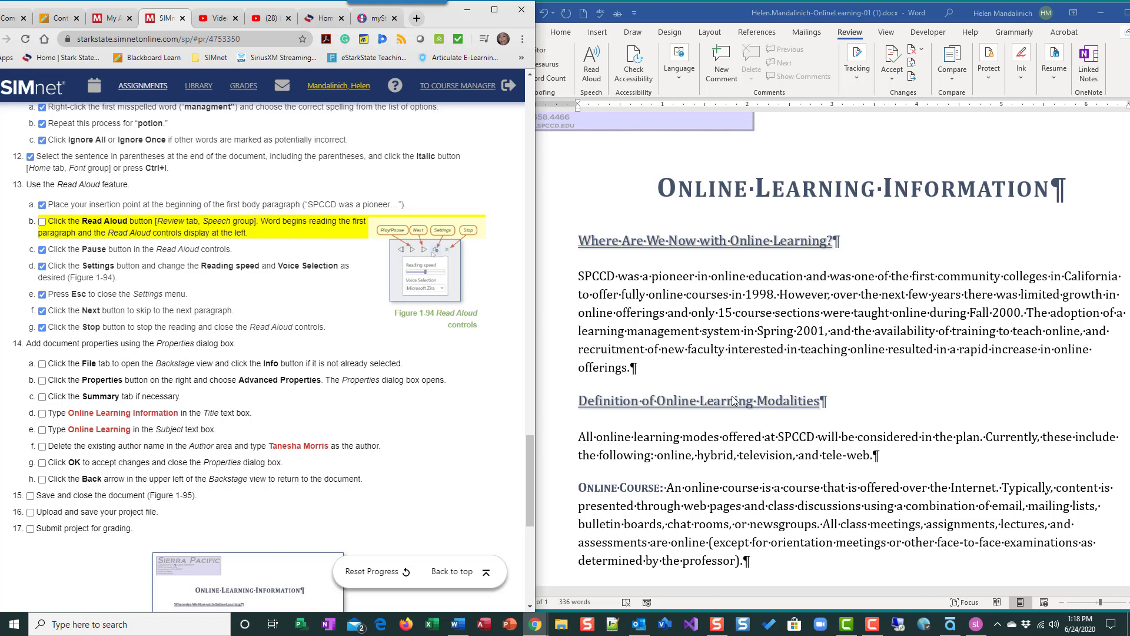
{"action": "left_click", "coordinate": [643, 387]}
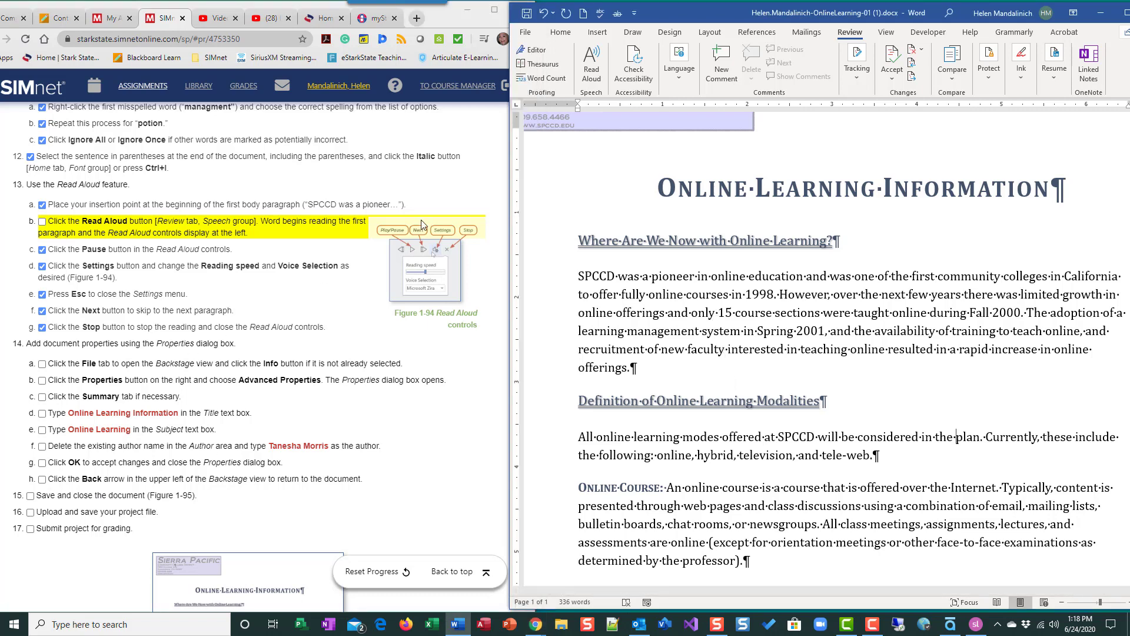
{"action": "left_click", "coordinate": [527, 32]}
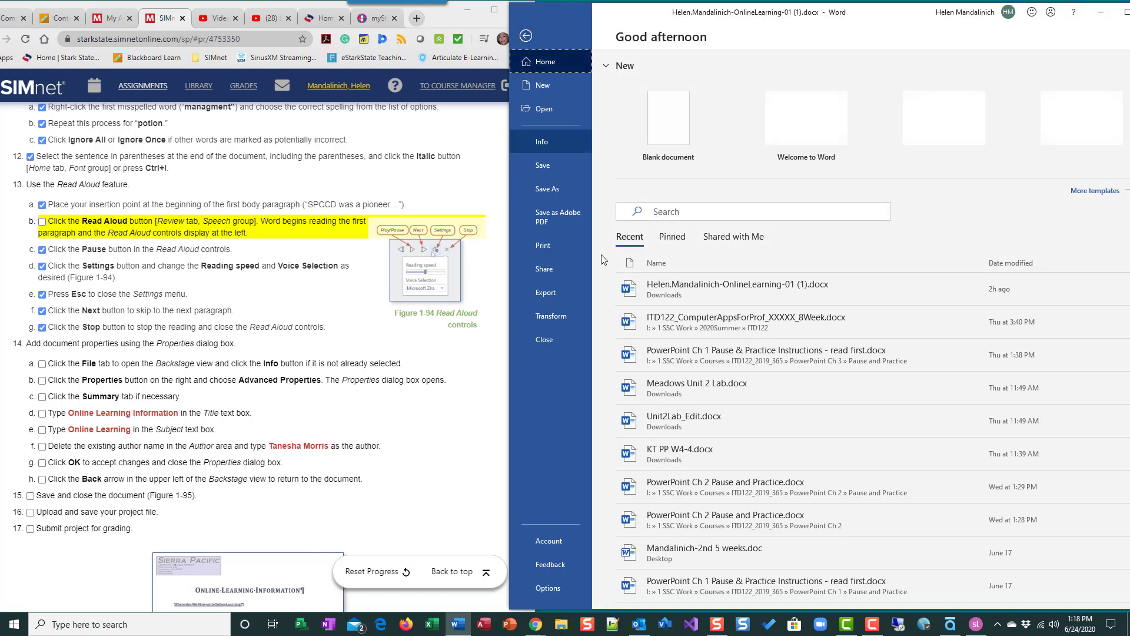
{"action": "left_click", "coordinate": [535, 147]}
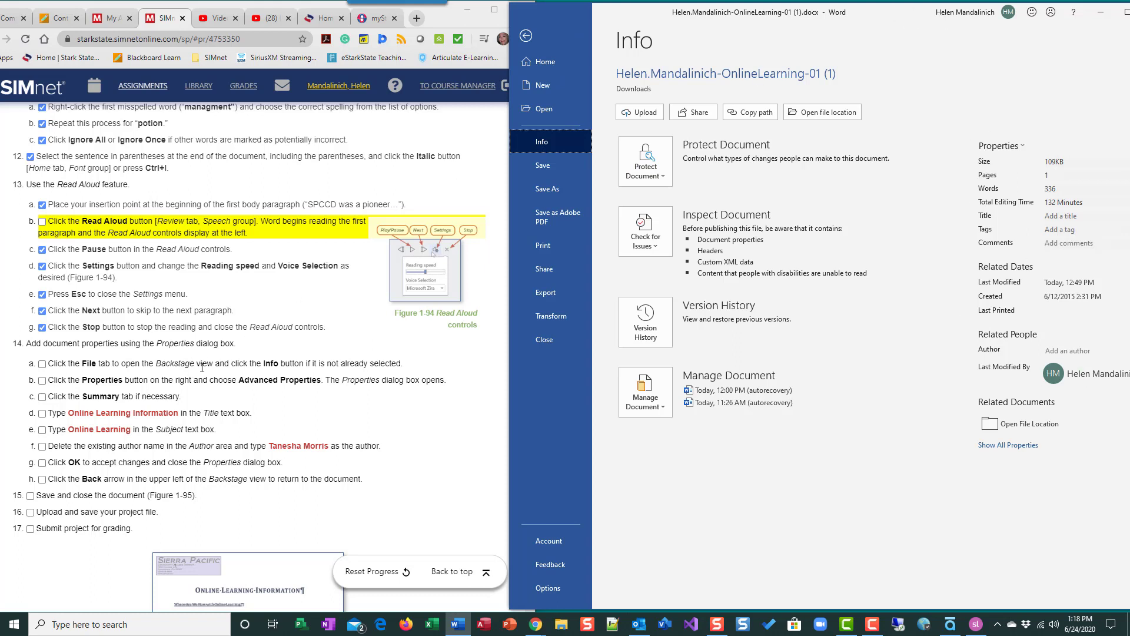
{"action": "left_click", "coordinate": [41, 364]}
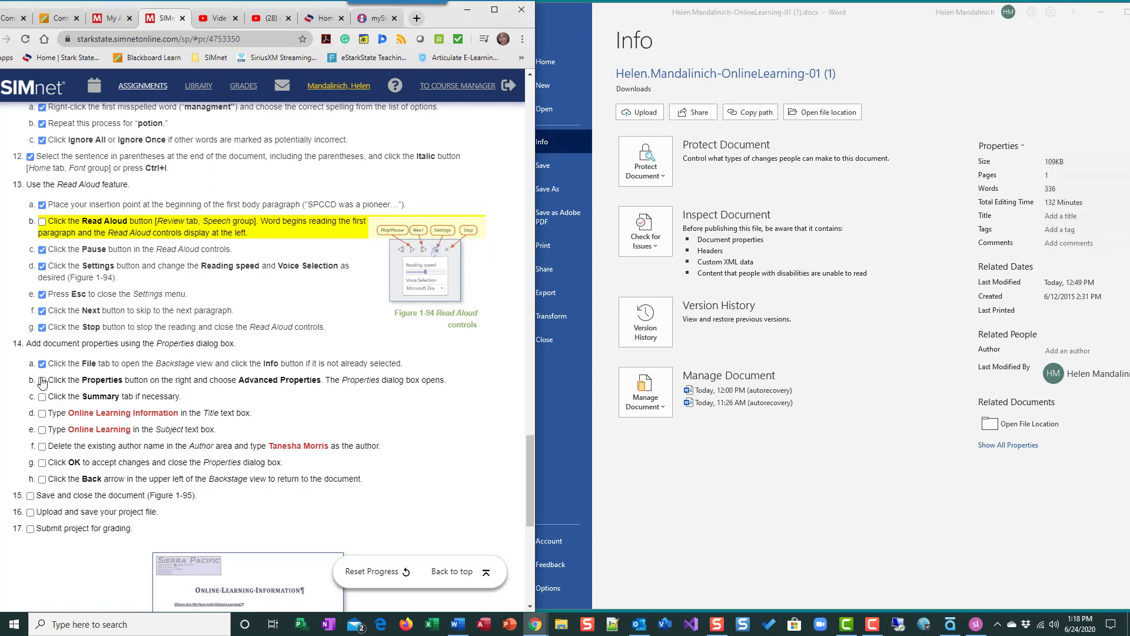
{"action": "left_click", "coordinate": [42, 380]}
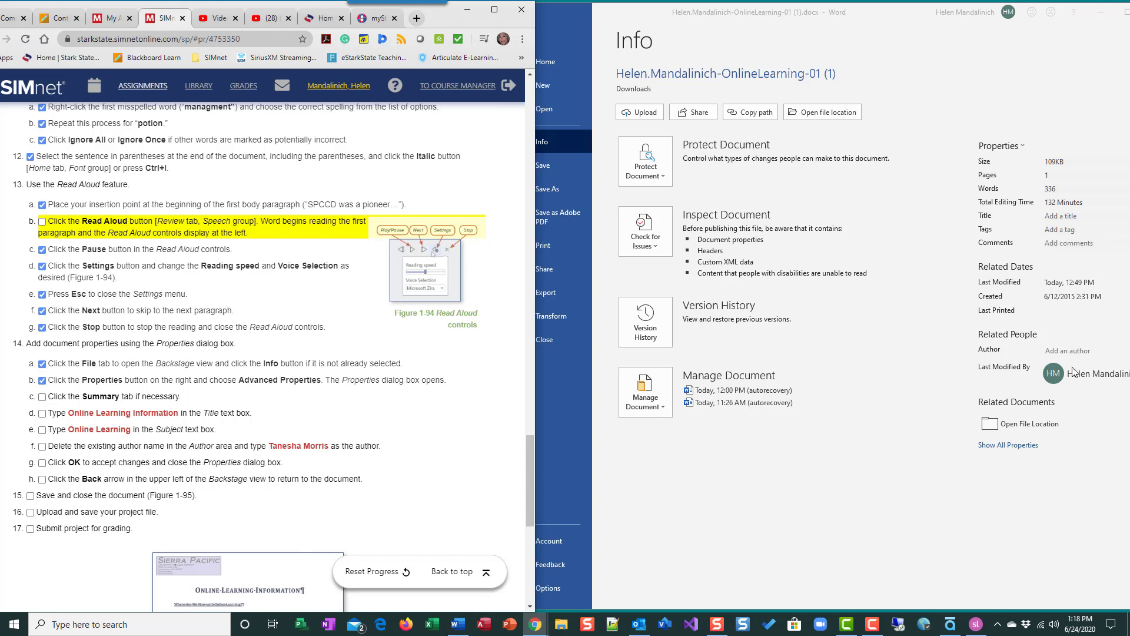
Open the document's Advanced Properties at the Summary information and check off step 14c
{"action": "left_click", "coordinate": [1020, 147]}
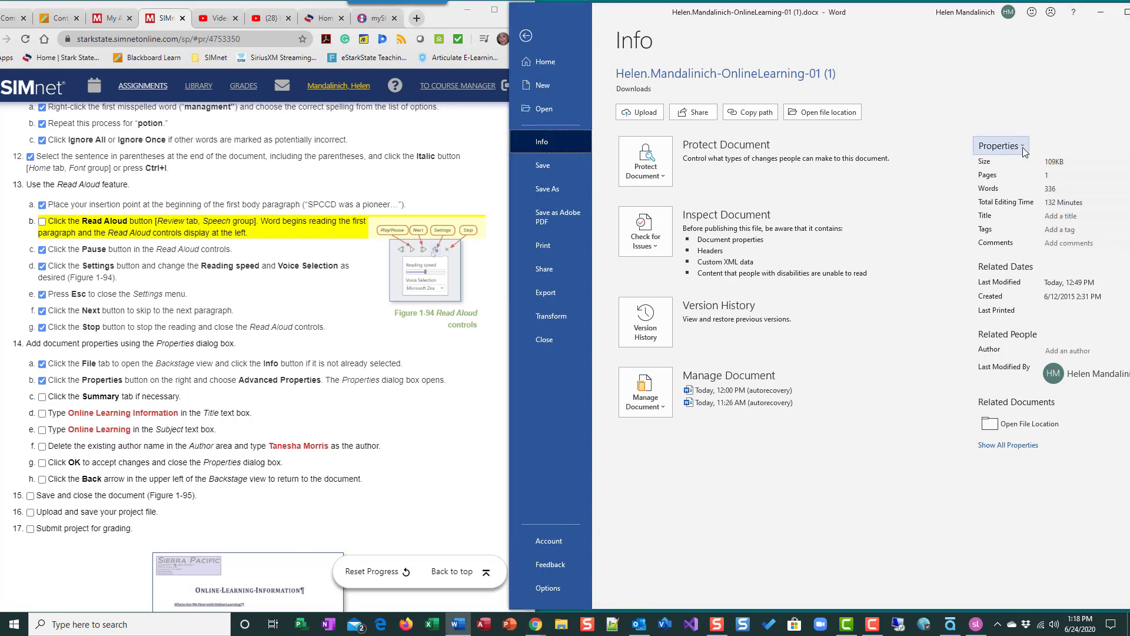
{"action": "left_click", "coordinate": [1023, 147]}
{"action": "left_click", "coordinate": [1014, 177]}
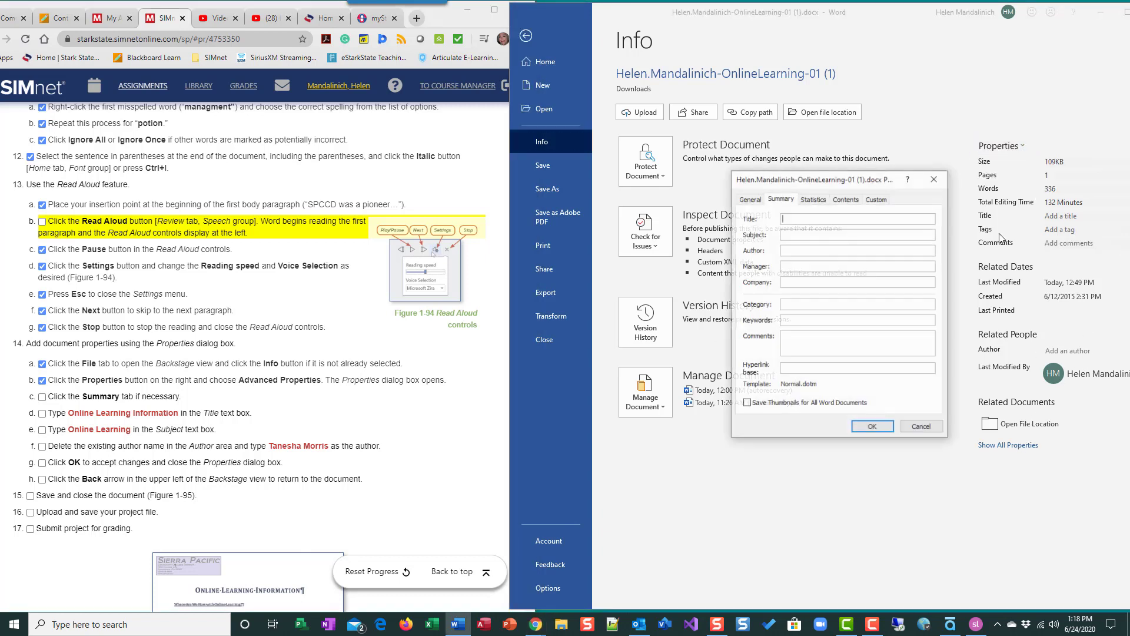
{"action": "left_click_drag", "start_coordinate": [841, 178], "coordinate": [797, 159]}
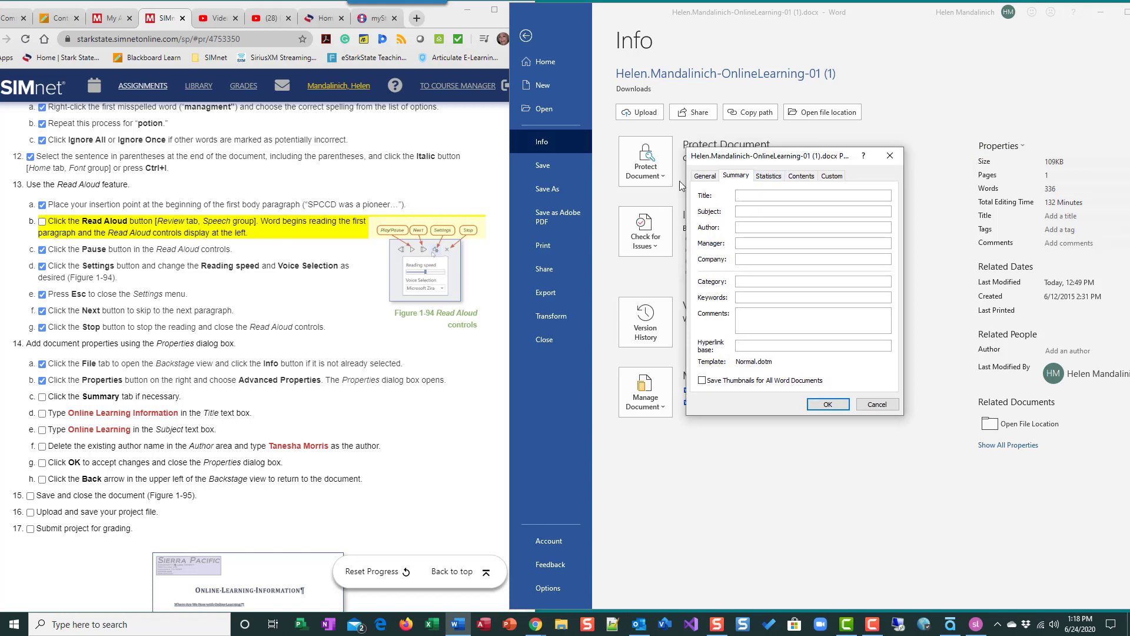
{"action": "left_click", "coordinate": [42, 402]}
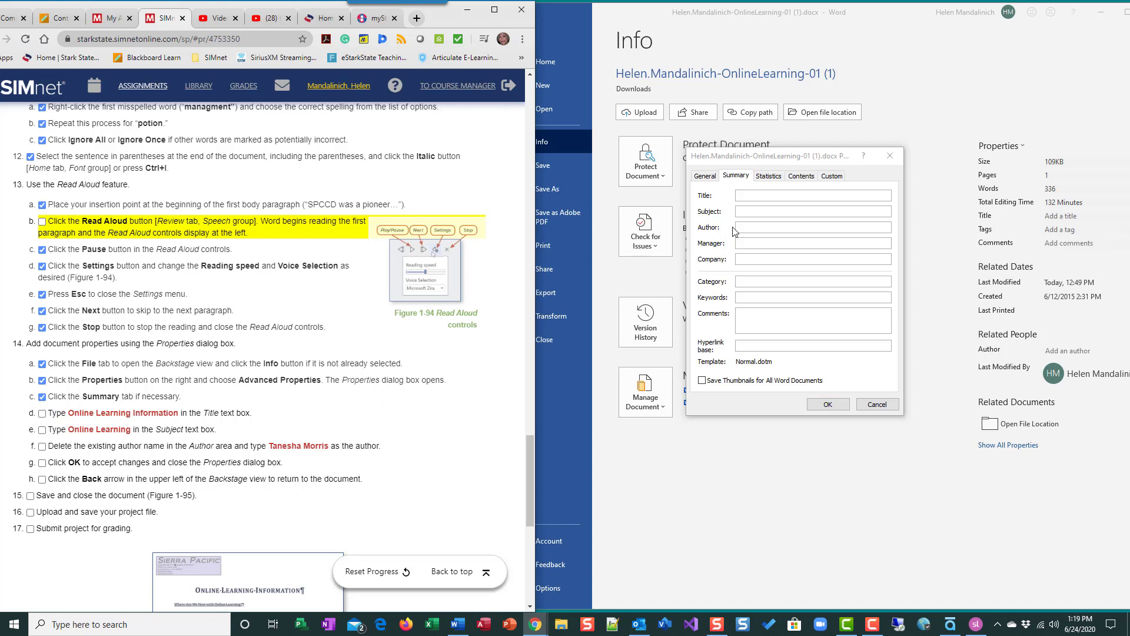
Set the document title to "Online Learning Information" and the subject to "Online Learning", and check off steps 14d and 14e
{"action": "left_click", "coordinate": [758, 197]}
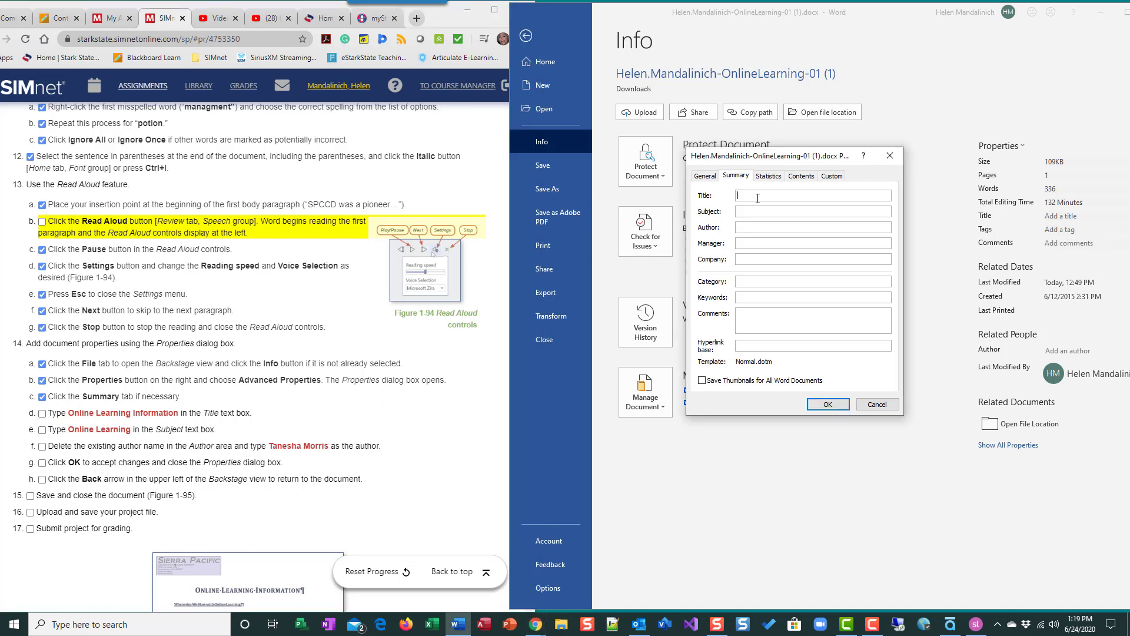
{"action": "type", "text": "Online Learning Information"}
{"action": "left_click", "coordinate": [749, 214]}
{"action": "type", "text": "Online Learning"}
{"action": "left_click", "coordinate": [42, 413]}
{"action": "left_click", "coordinate": [41, 432]}
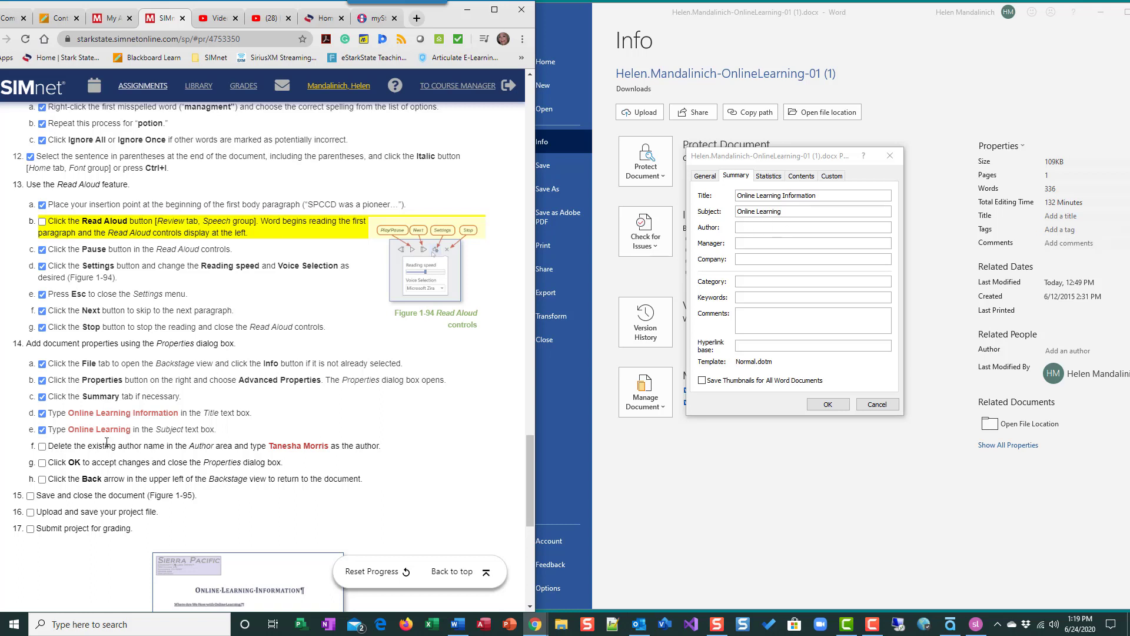
Enter the author's name given in step 14f, accept the document properties, and check off steps 14f and 14g
{"action": "left_click", "coordinate": [758, 246]}
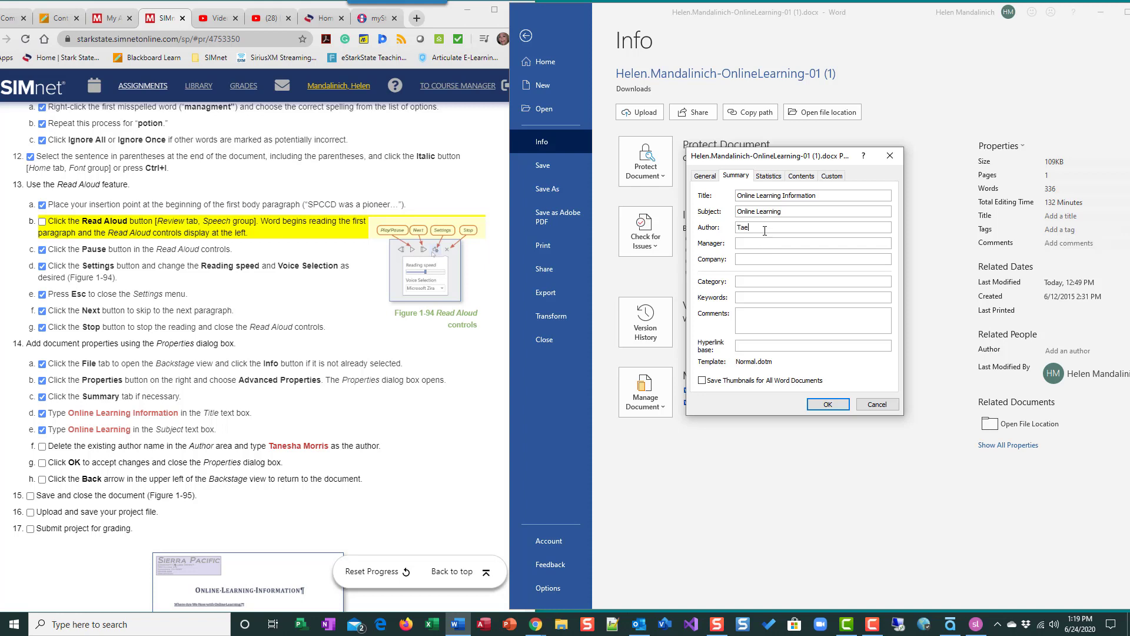
{"action": "left_click", "coordinate": [765, 231]}
{"action": "type", "text": "Tanesha Morris"}
{"action": "left_click", "coordinate": [42, 445]}
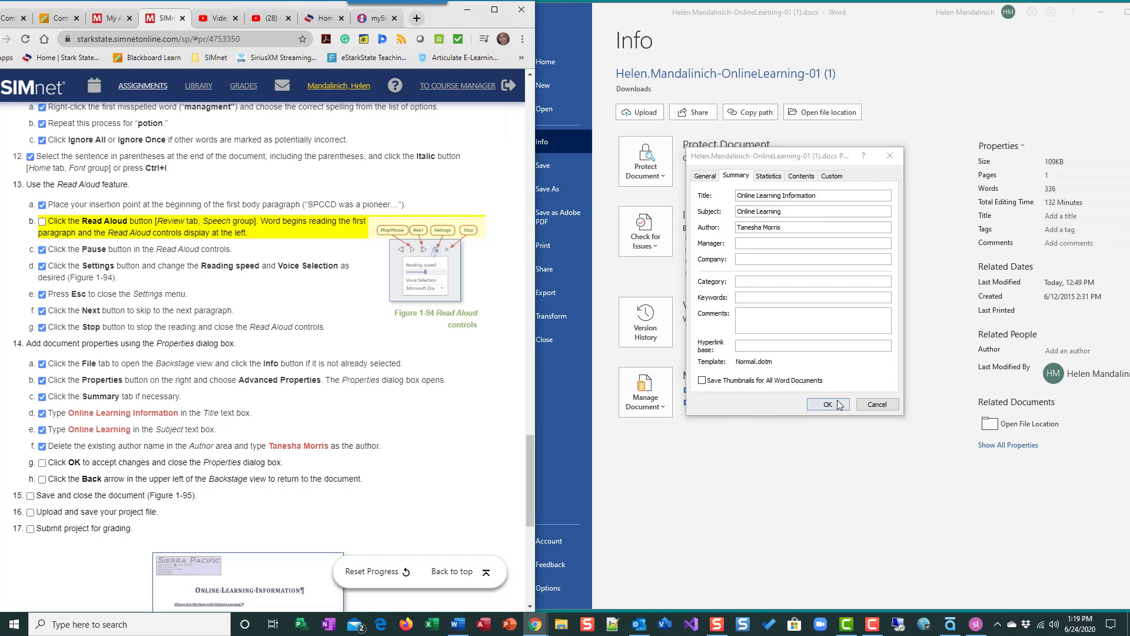
{"action": "left_click", "coordinate": [838, 402]}
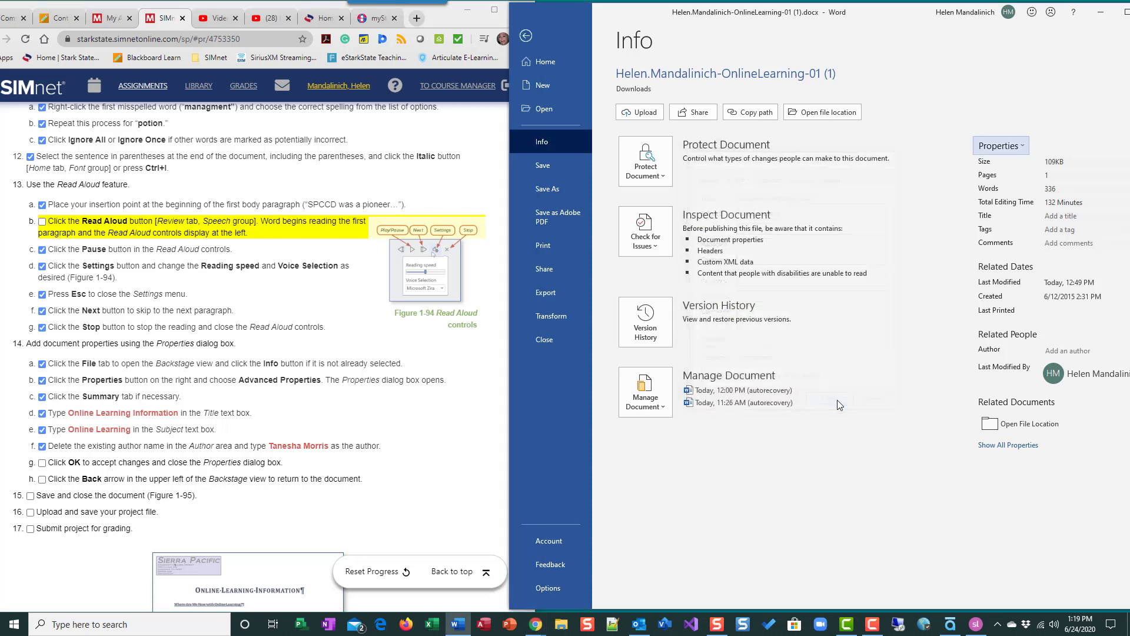
{"action": "left_click", "coordinate": [41, 462]}
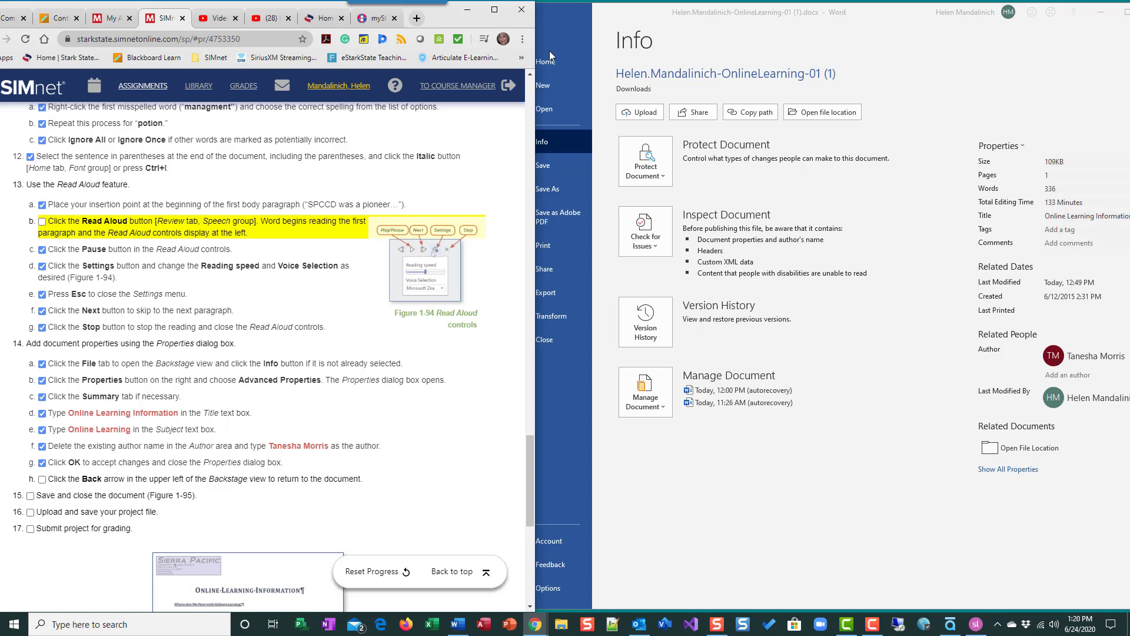
Return from the Backstage view to the Word document and save it
{"action": "left_click", "coordinate": [601, 41]}
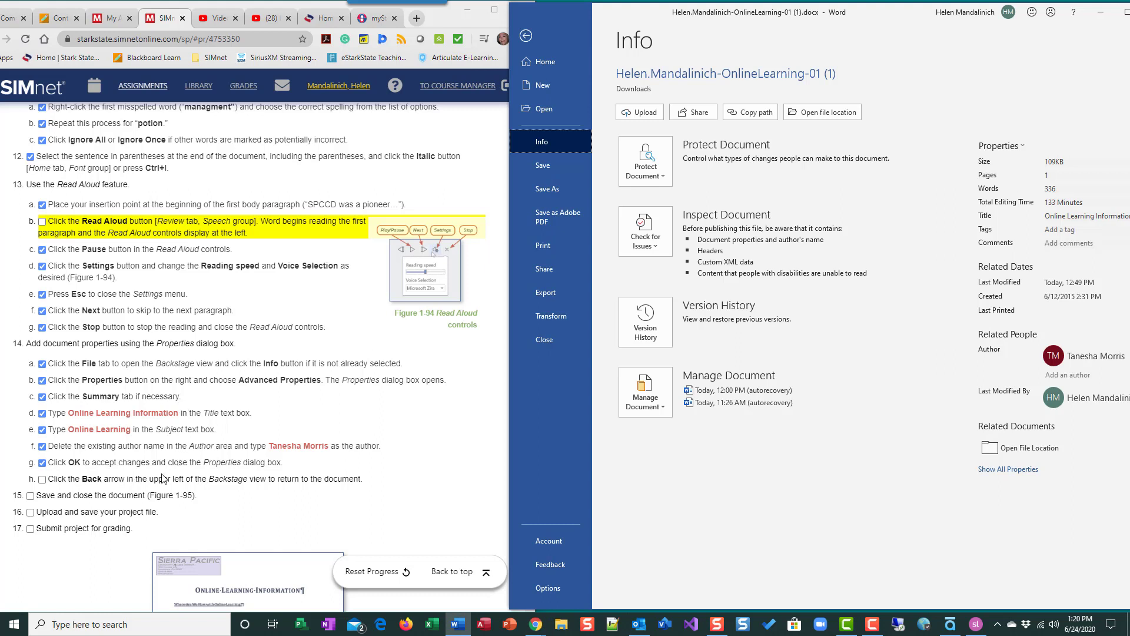
{"action": "left_click", "coordinate": [527, 36]}
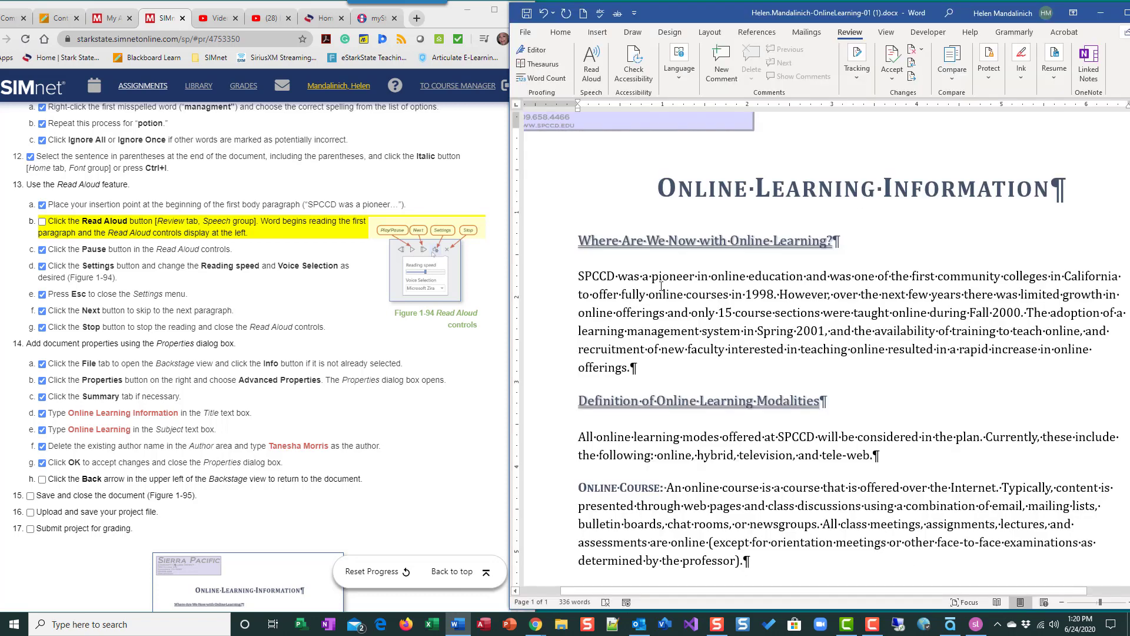
{"action": "left_click", "coordinate": [527, 13]}
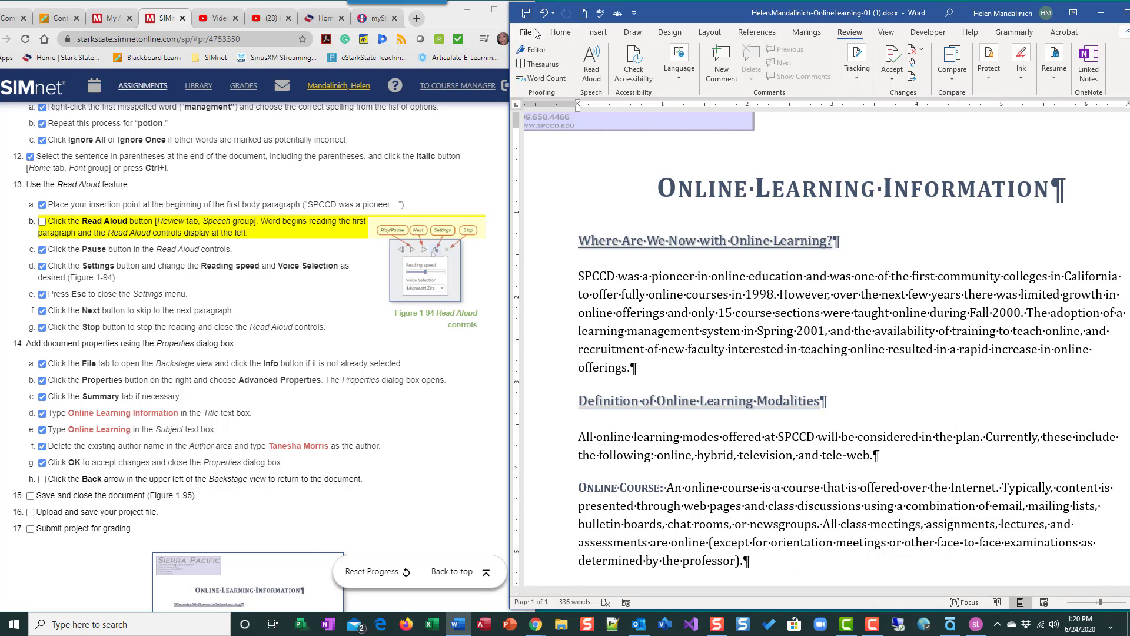
Upload the saved OnlineLearning-01 (1) Word file from the Downloads folder to the SIMnet project page in the browser and submit it for grading
{"action": "left_click", "coordinate": [47, 486]}
{"action": "scroll", "coordinate": [313, 502], "scroll_direction": "up", "scroll_amount": 15}
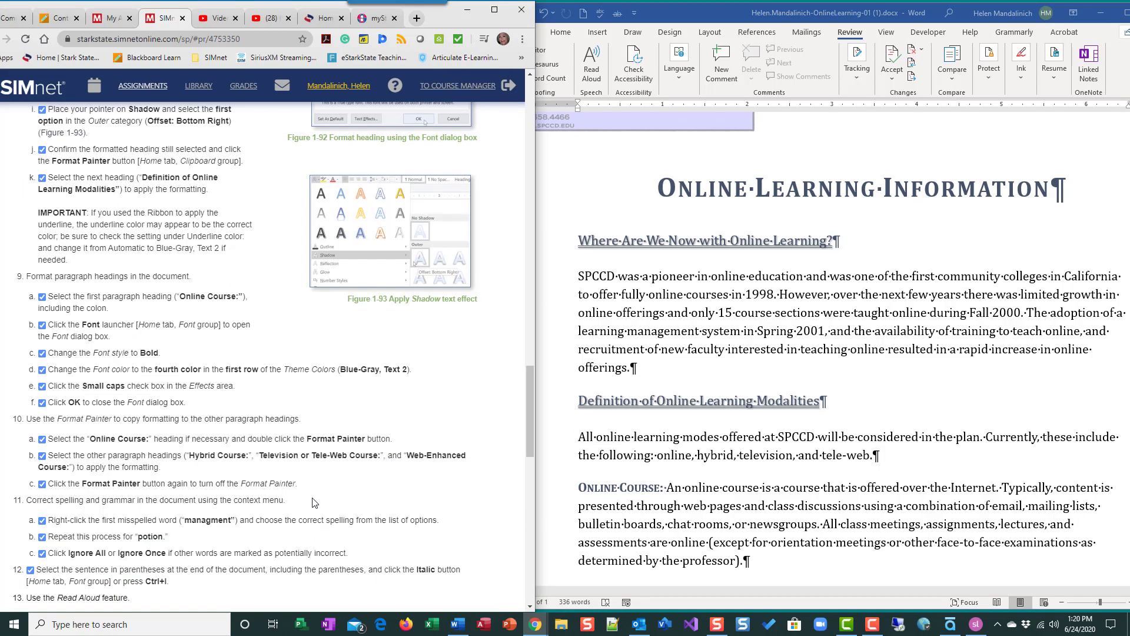
{"action": "scroll", "coordinate": [313, 502], "scroll_direction": "up", "scroll_amount": 20}
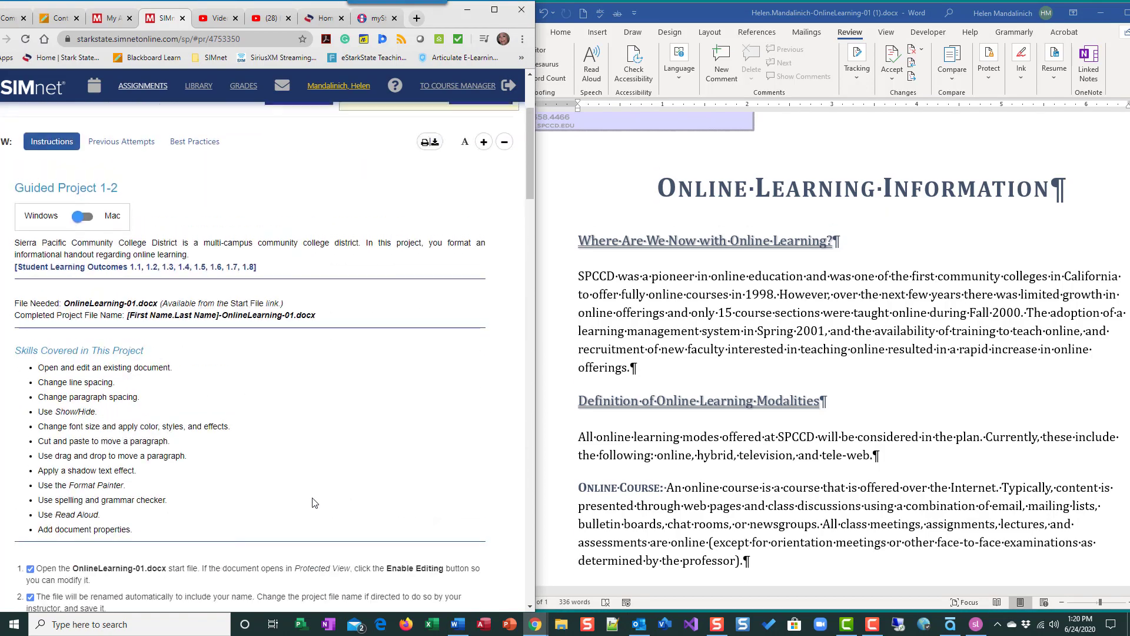
{"action": "left_click", "coordinate": [311, 271]}
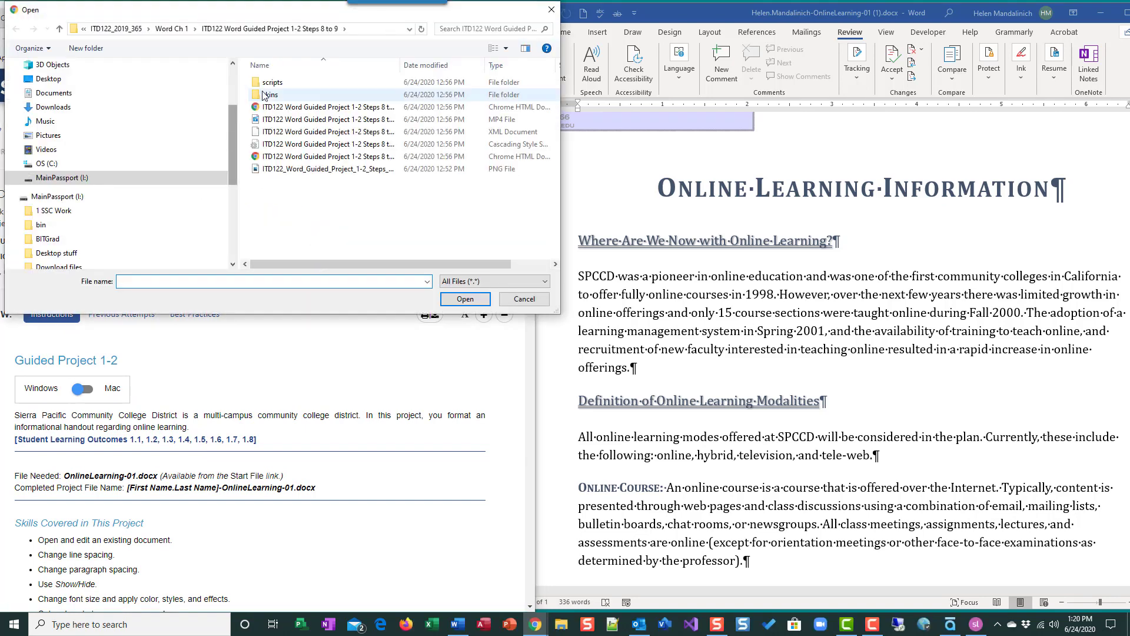
{"action": "left_click", "coordinate": [53, 107]}
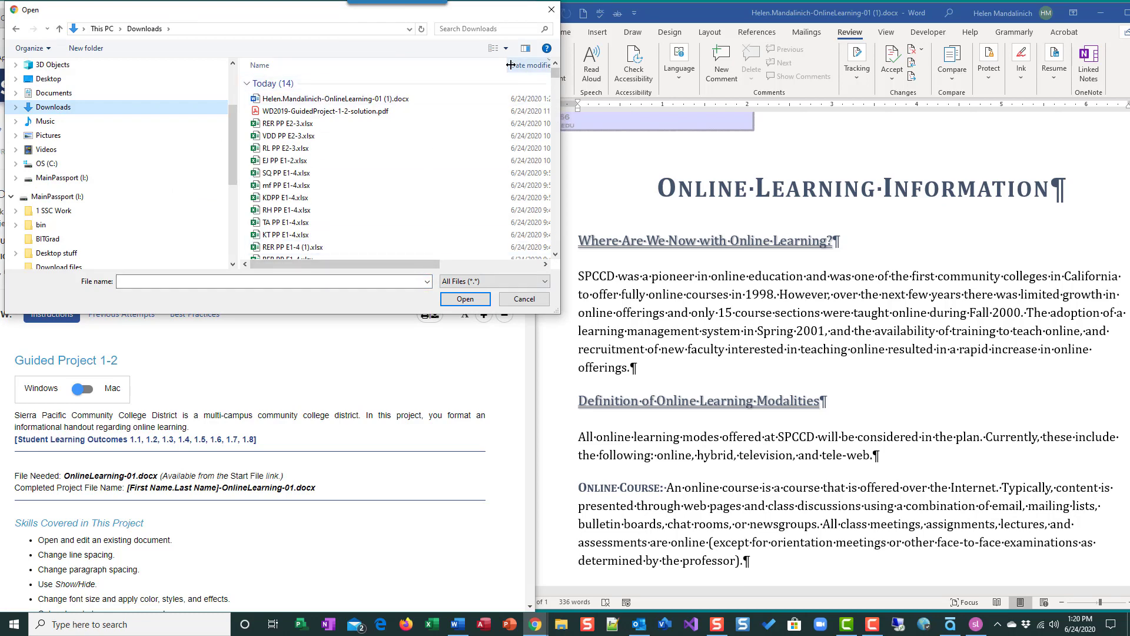
{"action": "left_click_drag", "start_coordinate": [508, 65], "coordinate": [414, 68]}
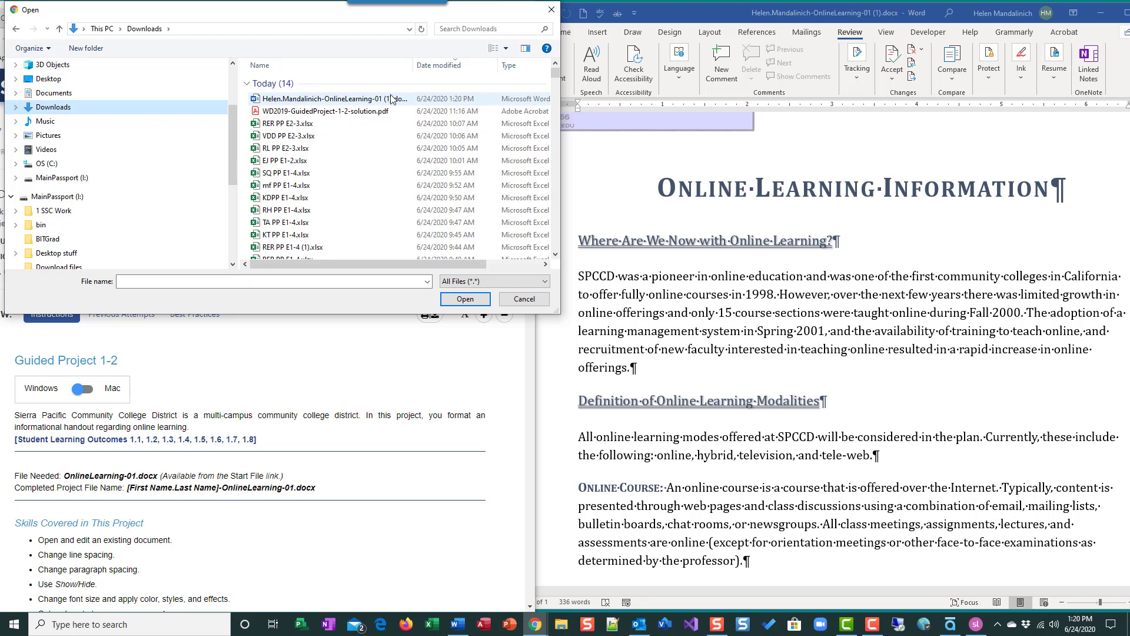
{"action": "left_click_drag", "start_coordinate": [435, 264], "coordinate": [513, 270]}
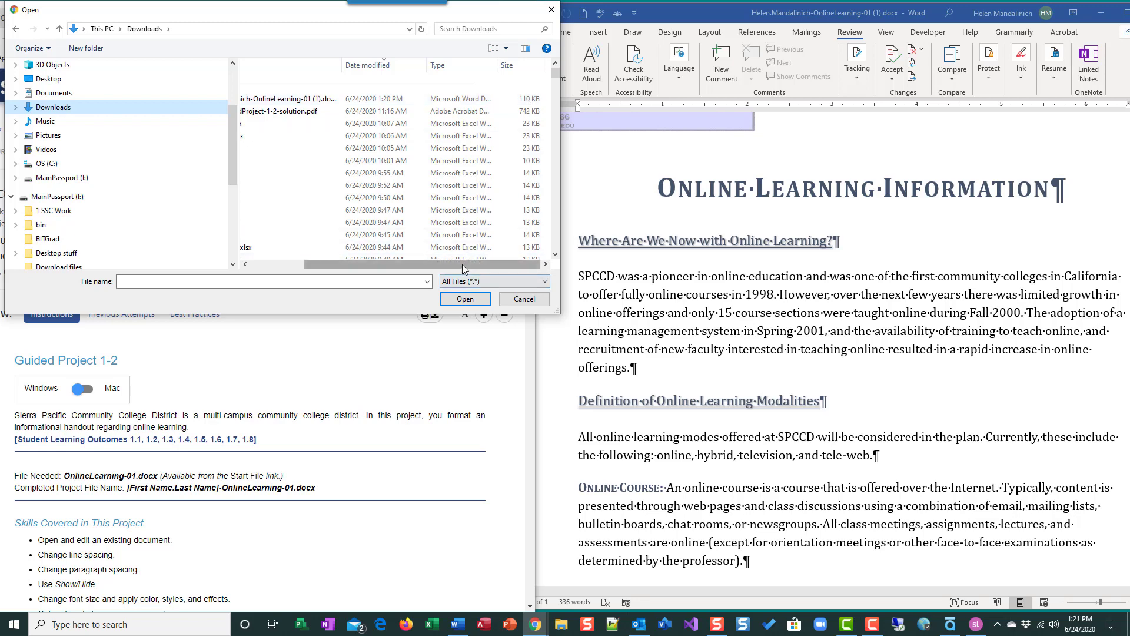
{"action": "left_click_drag", "start_coordinate": [462, 263], "coordinate": [408, 265]}
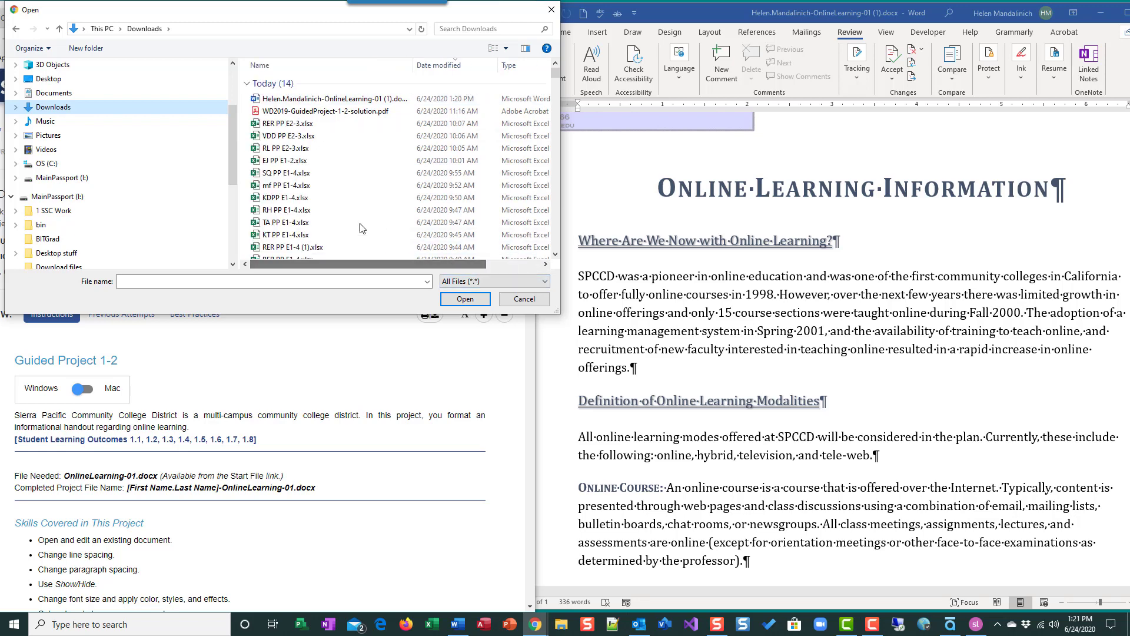
{"action": "left_click", "coordinate": [330, 99]}
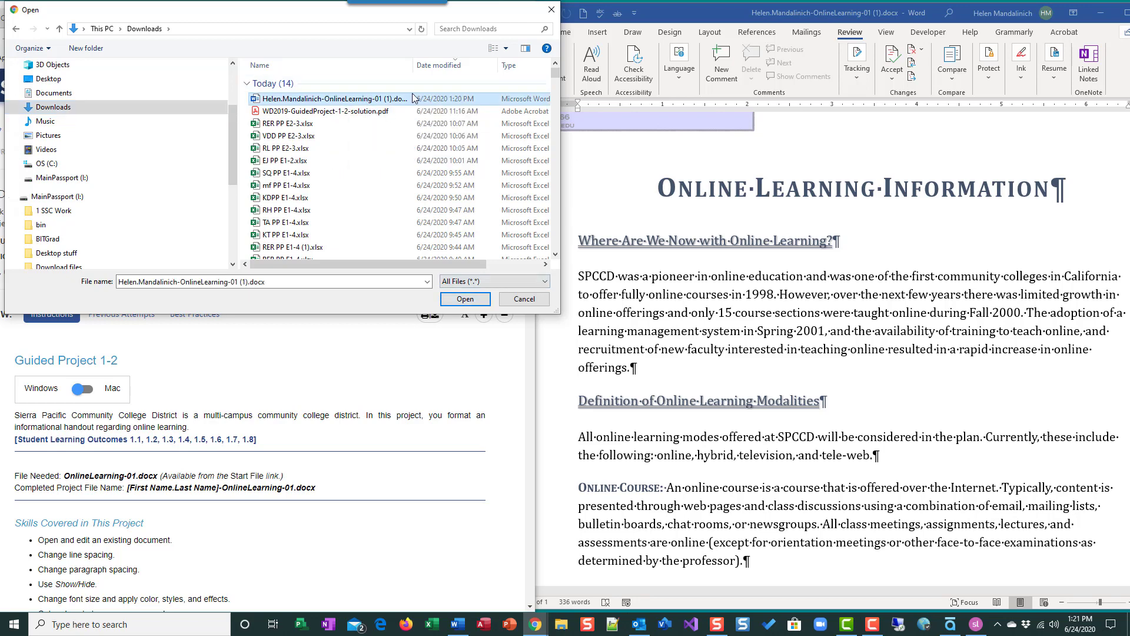
{"action": "left_click", "coordinate": [470, 301]}
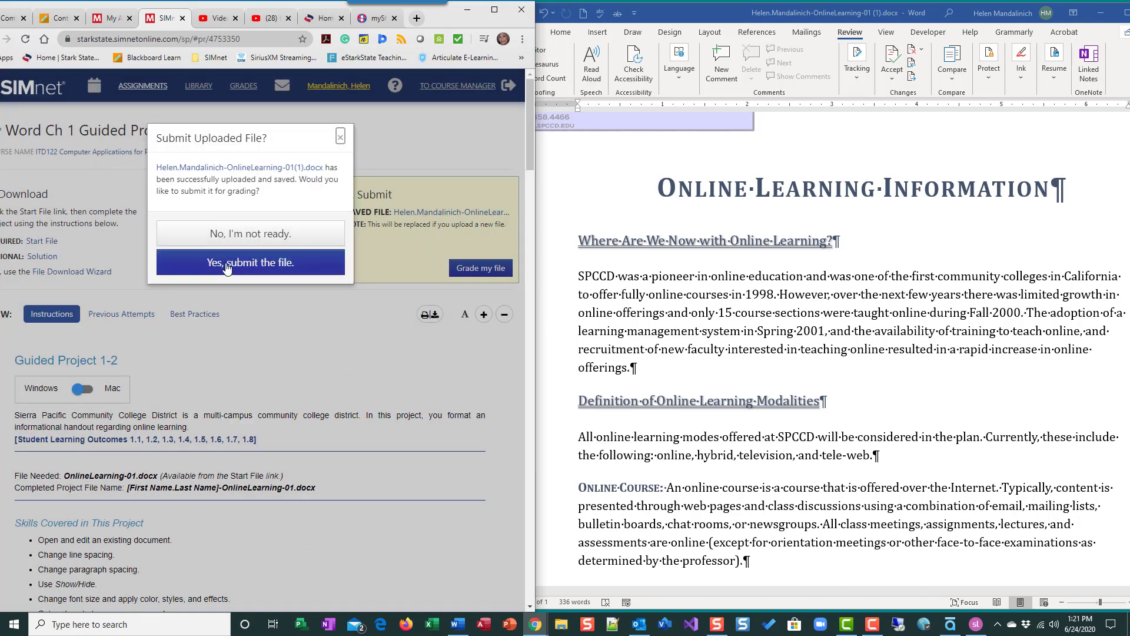
{"action": "left_click", "coordinate": [248, 268]}
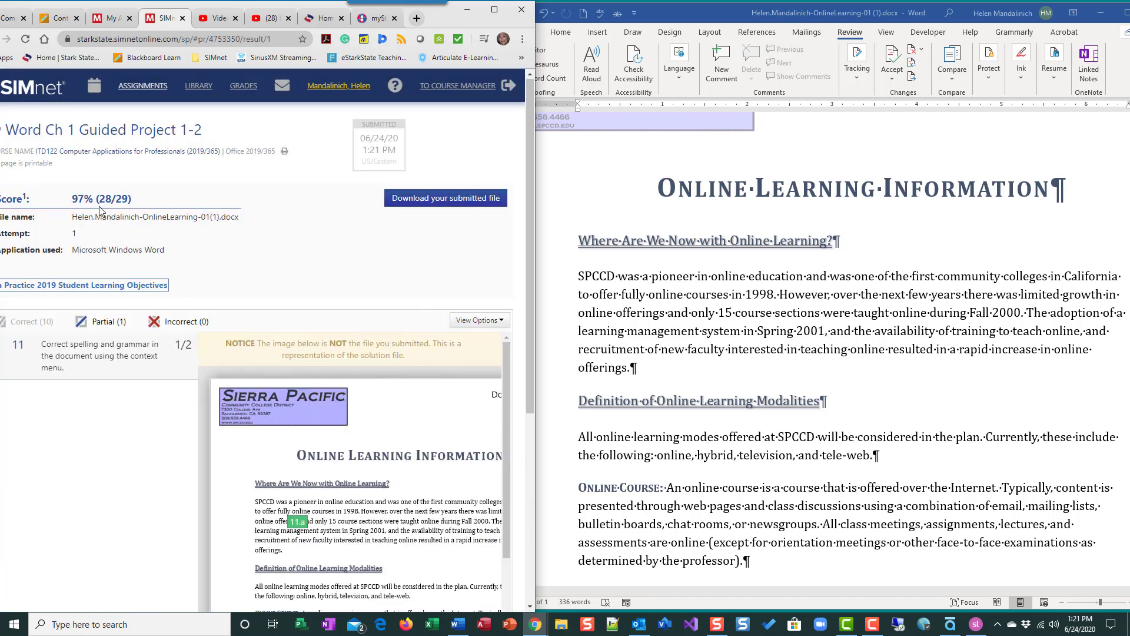
Maximize the browser window and expand the grading feedback for item 11 on spelling and grammar
{"action": "left_click", "coordinate": [495, 9]}
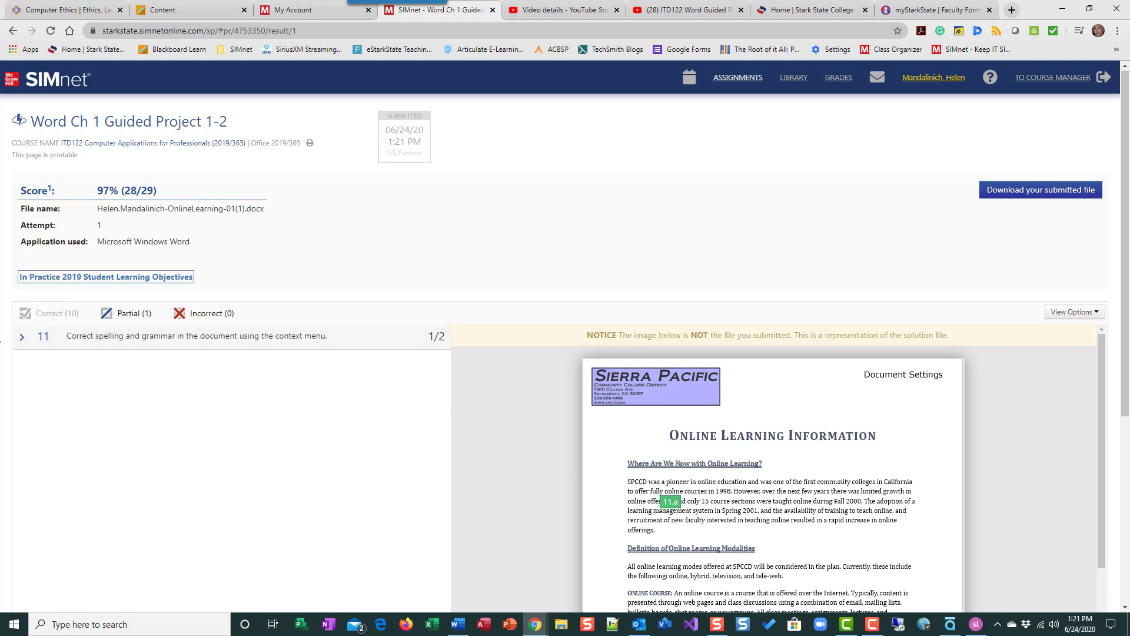
{"action": "left_click", "coordinate": [21, 337]}
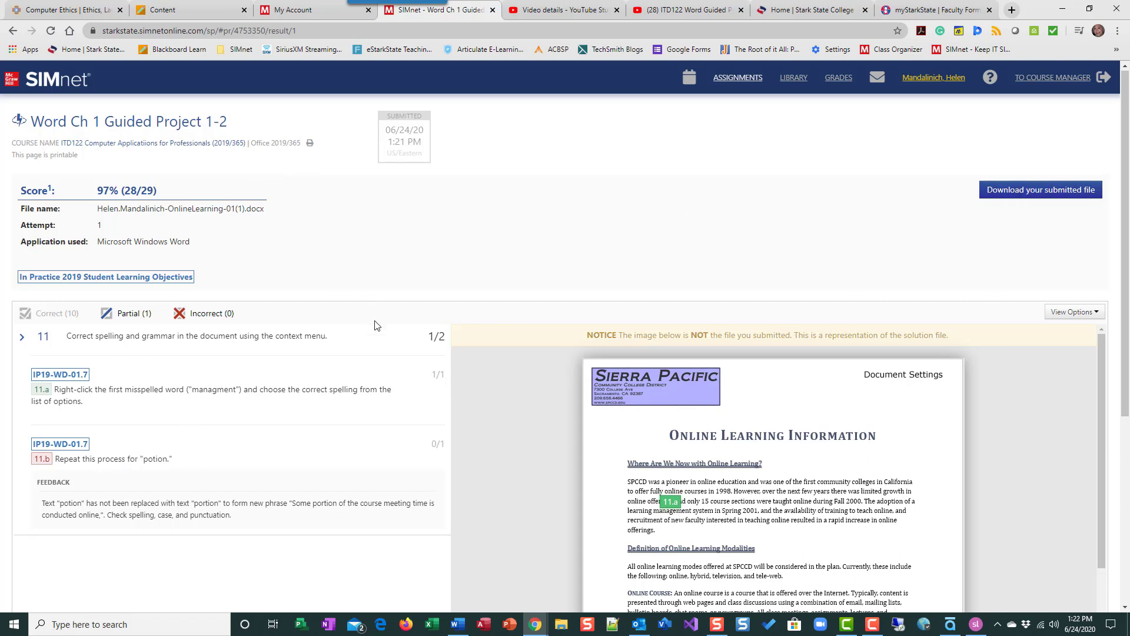
{"action": "scroll", "coordinate": [444, 398], "scroll_direction": "down", "scroll_amount": 4}
{"action": "scroll", "coordinate": [444, 398], "scroll_direction": "up", "scroll_amount": 5}
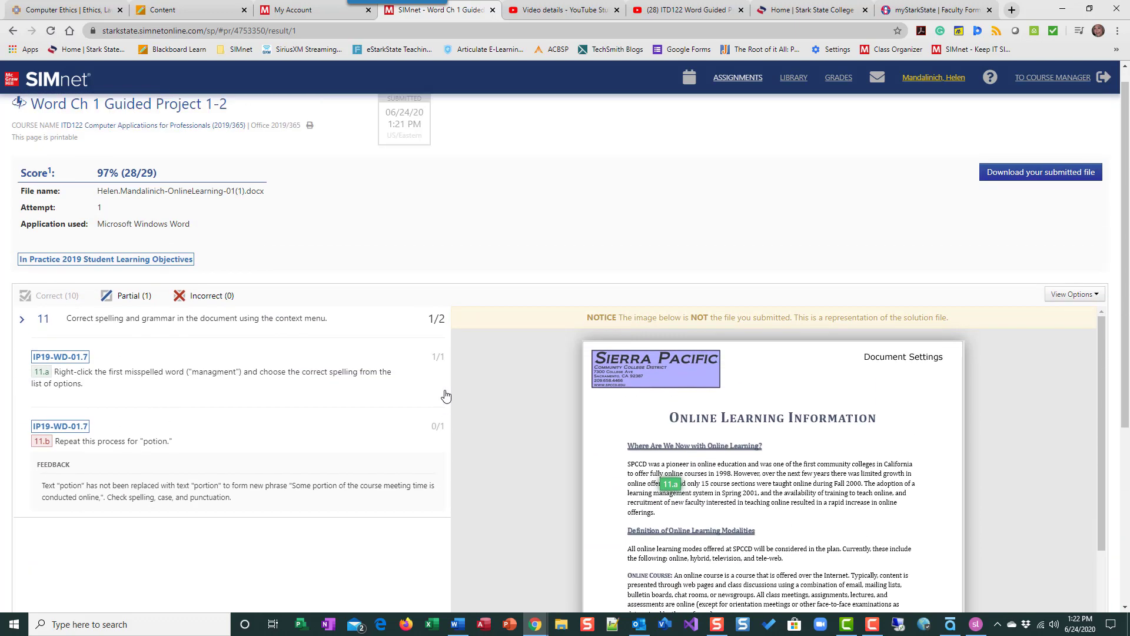
Reopen Word Ch 1 Guided Project 1-2 from the Word Chapter 1 assignments and review the step 11 spelling instructions
{"action": "left_click", "coordinate": [725, 81]}
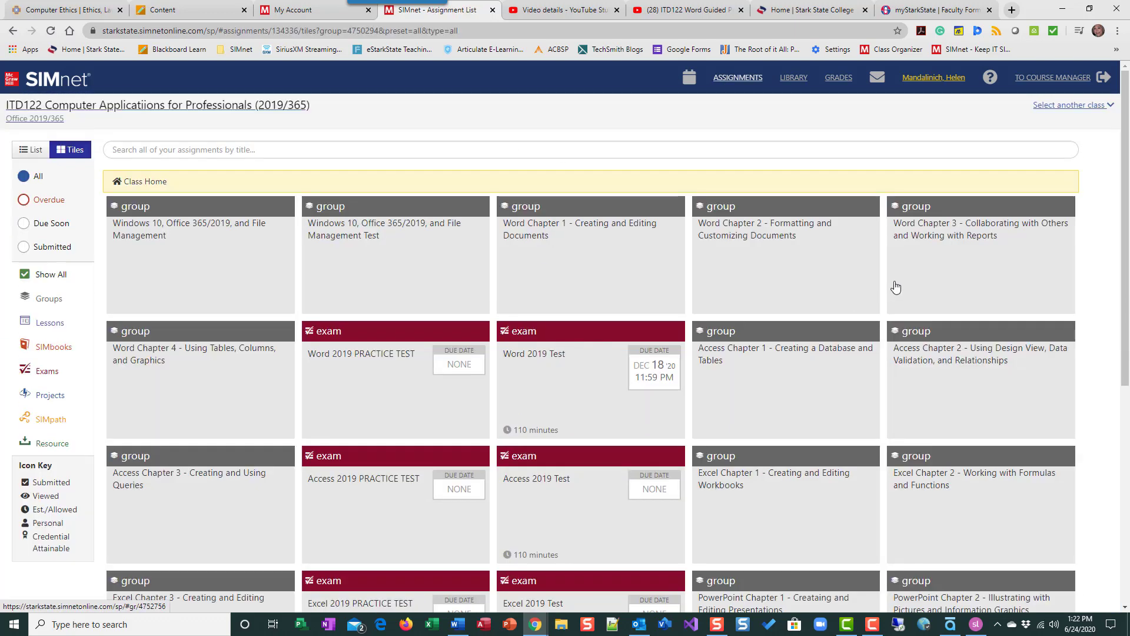
{"action": "left_click", "coordinate": [601, 268]}
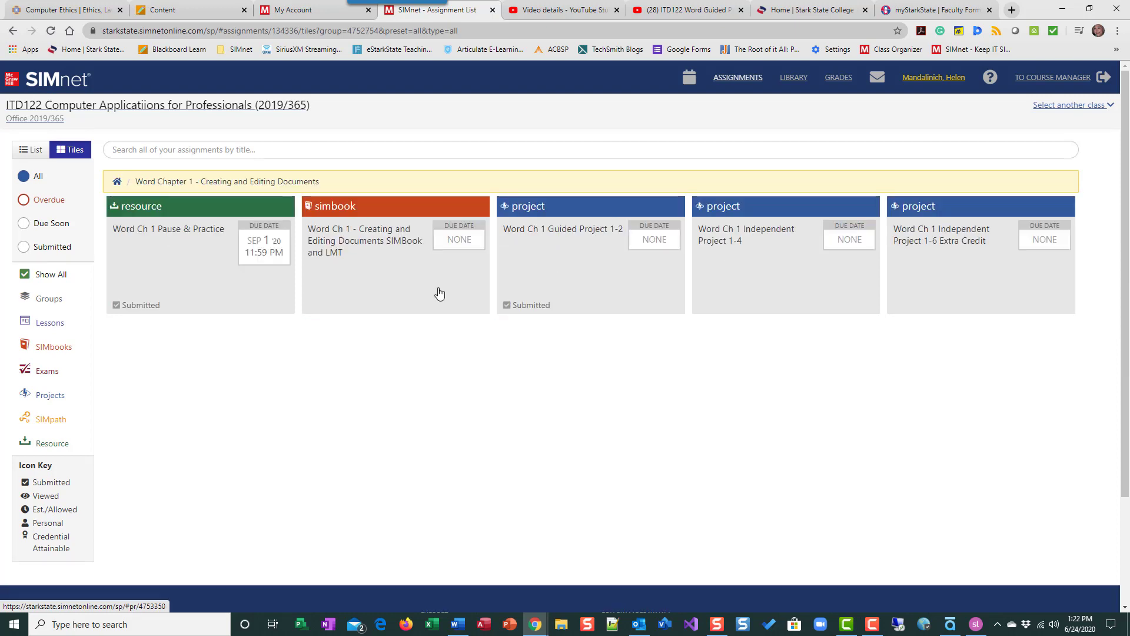
{"action": "left_click", "coordinate": [596, 288]}
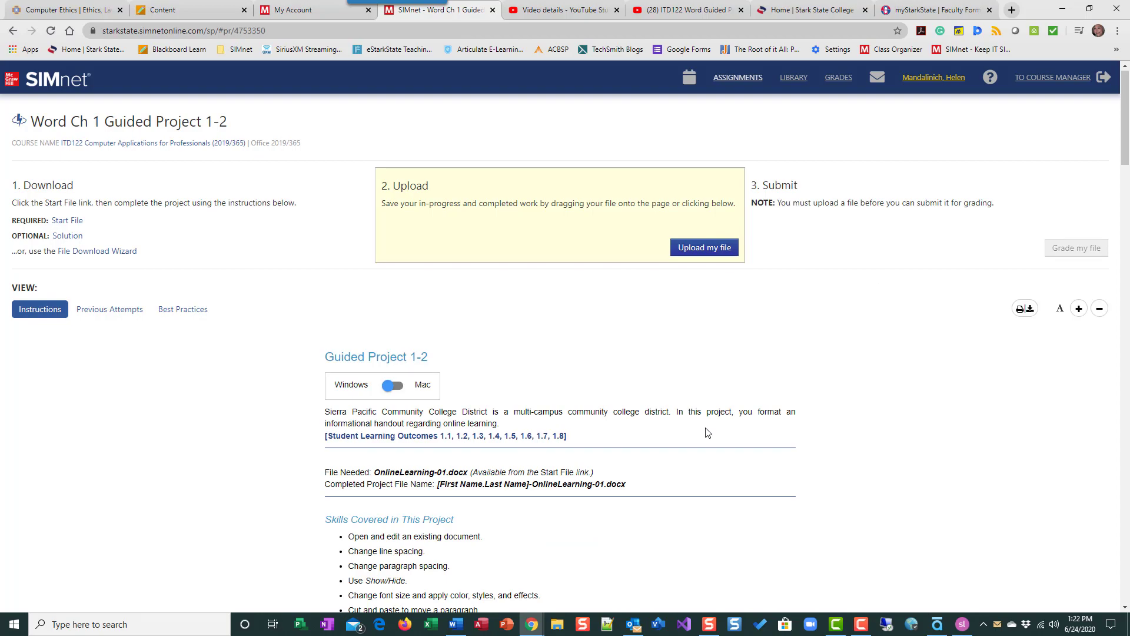
{"action": "scroll", "coordinate": [709, 429], "scroll_direction": "down", "scroll_amount": 20}
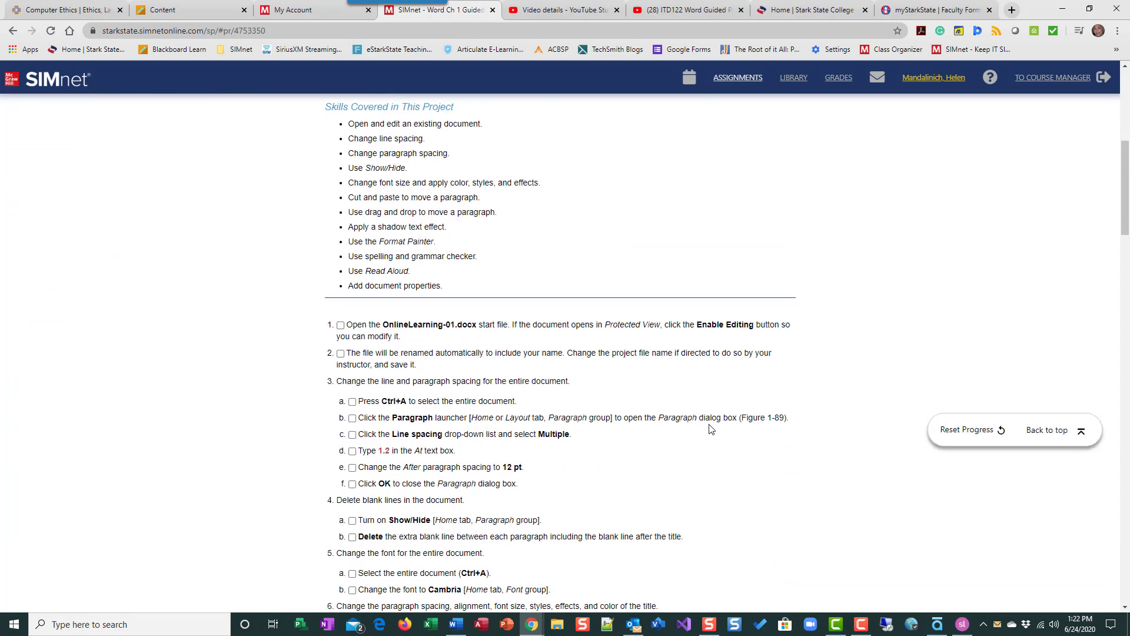
{"action": "scroll", "coordinate": [709, 429], "scroll_direction": "down", "scroll_amount": 10}
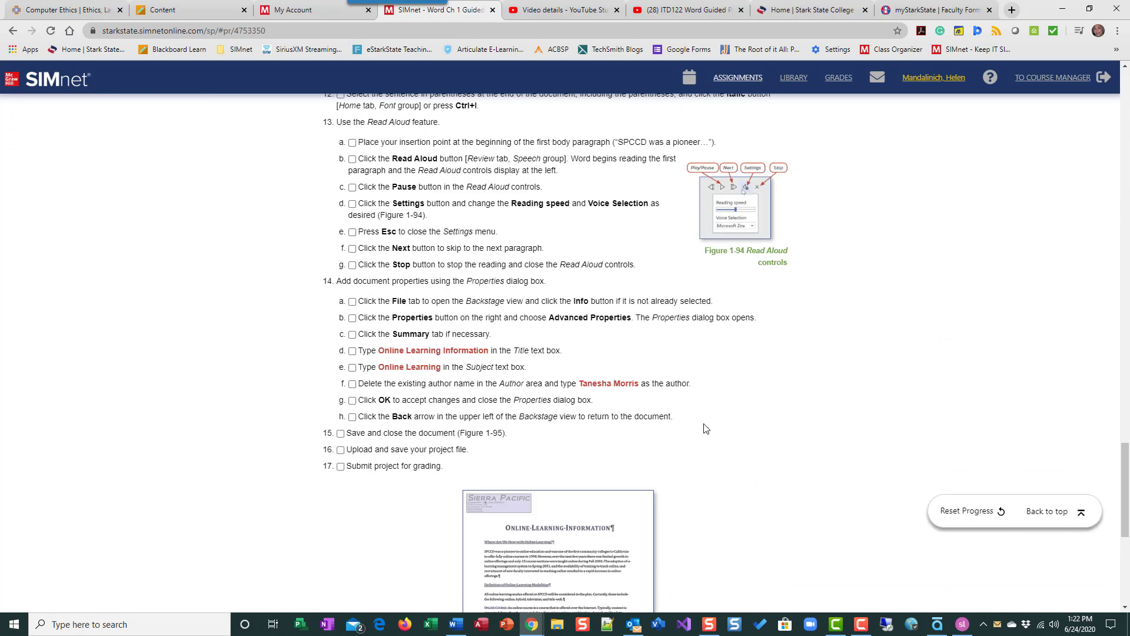
{"action": "scroll", "coordinate": [706, 428], "scroll_direction": "up", "scroll_amount": 5}
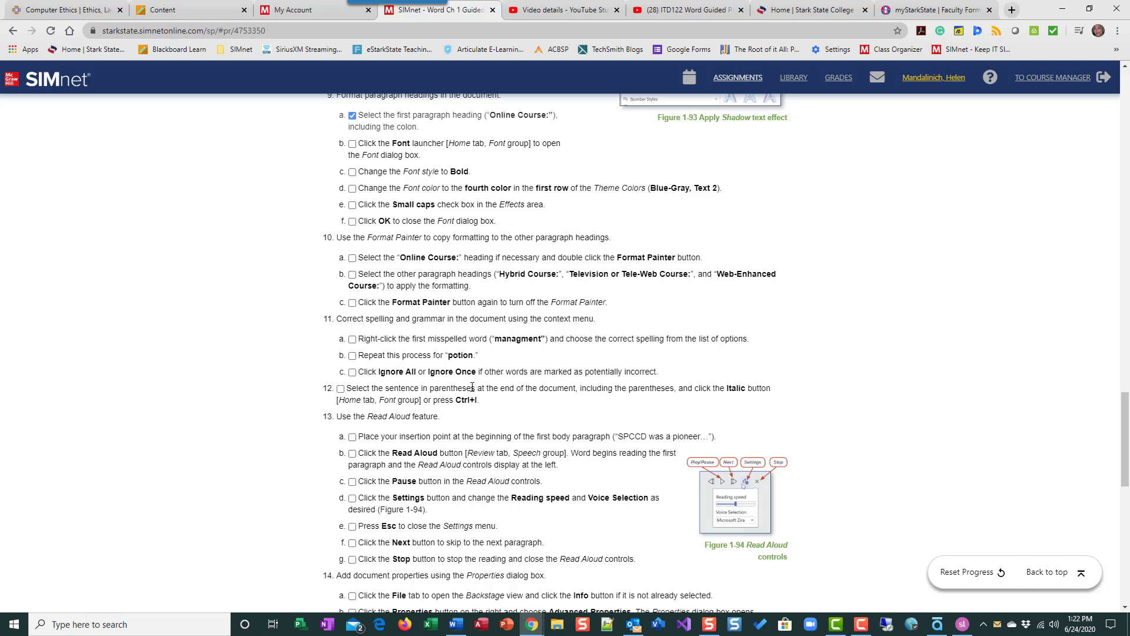
Switch to the Word document and search it for "potion"
{"action": "left_click", "coordinate": [457, 624]}
{"action": "scroll", "coordinate": [827, 488], "scroll_direction": "down", "scroll_amount": 5}
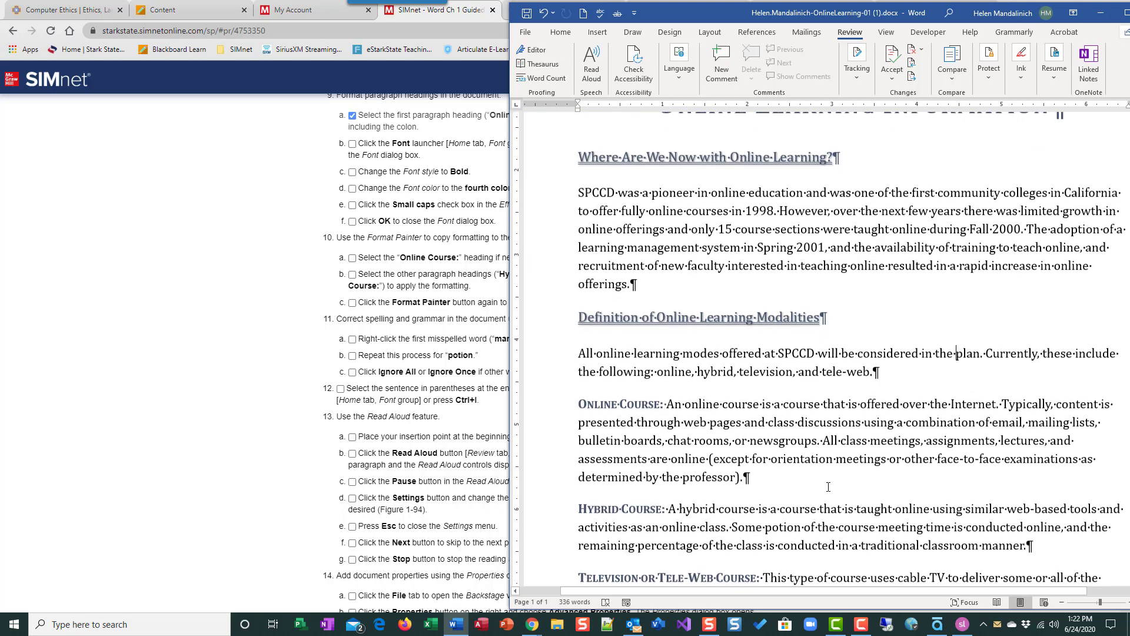
{"action": "scroll", "coordinate": [830, 486], "scroll_direction": "up", "scroll_amount": 7}
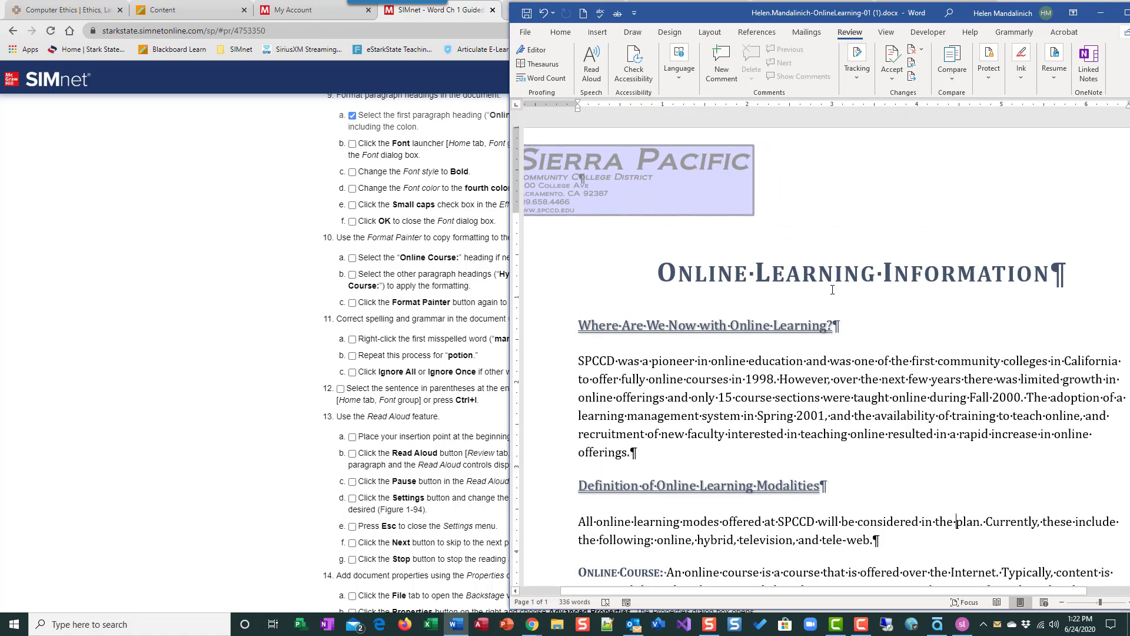
{"action": "key", "text": "ctrl+f"}
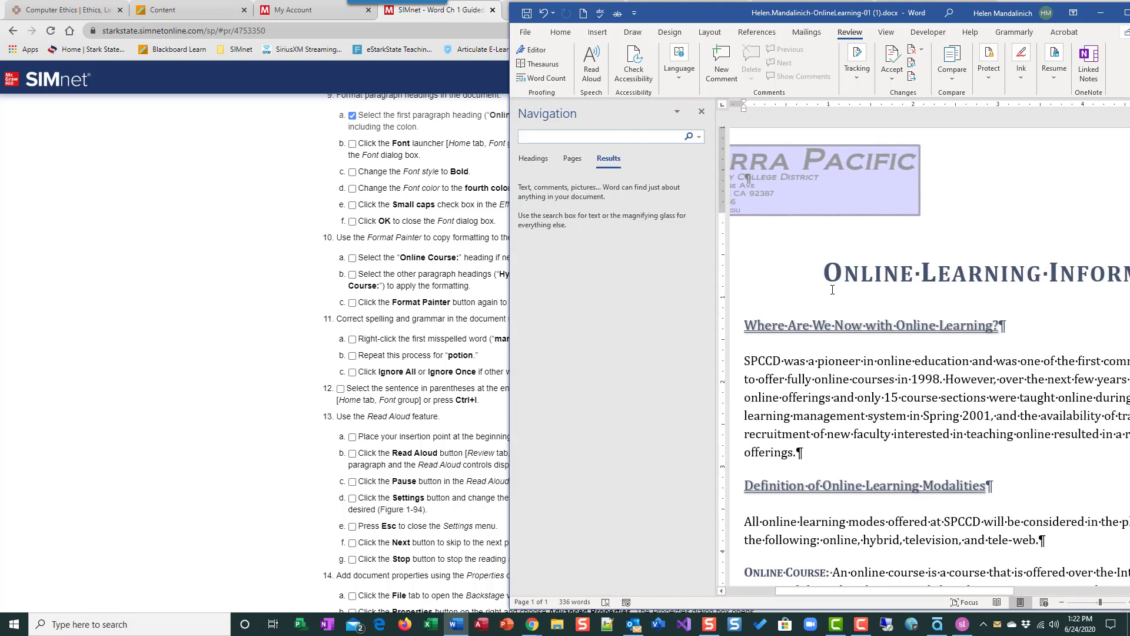
{"action": "type", "text": "potion"}
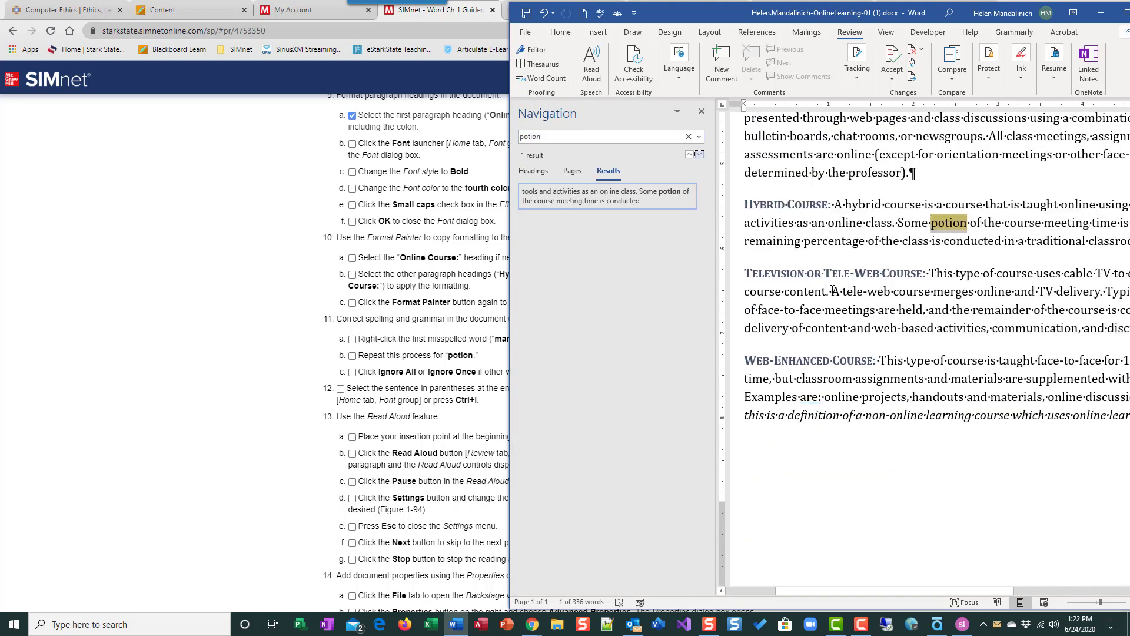
Correct "potion" to "portion" in the Hybrid Course paragraph, then save the document and close the search pane
{"action": "left_click", "coordinate": [969, 223]}
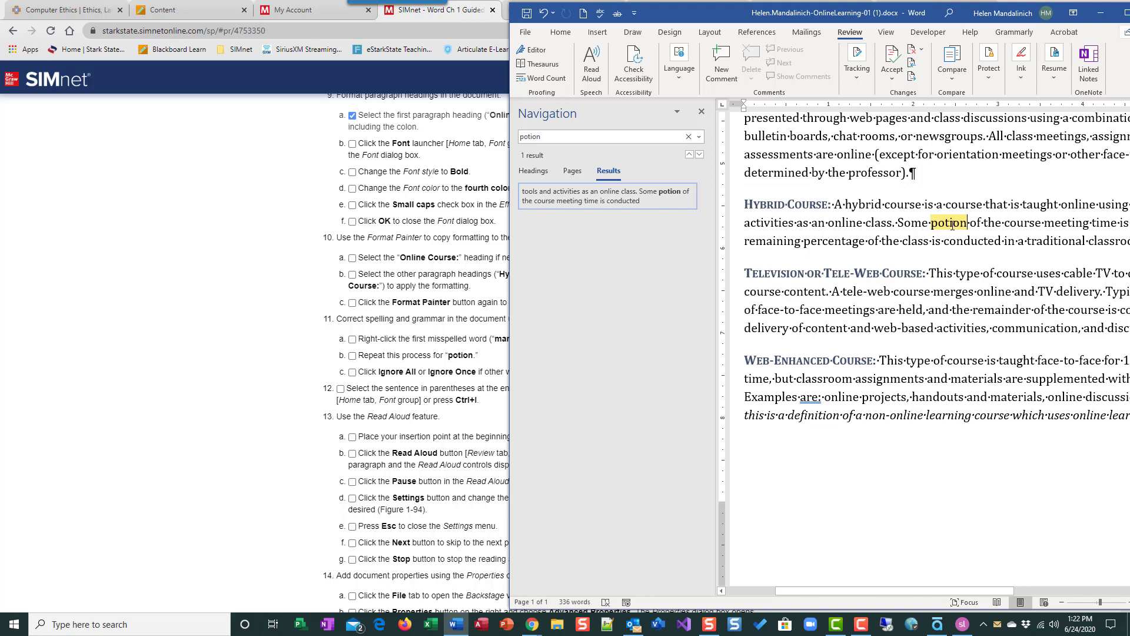
{"action": "key", "text": "Left"}
{"action": "key", "text": "Left"}
{"action": "key", "text": "Left"}
{"action": "key", "text": "Left"}
{"action": "type", "text": "r"}
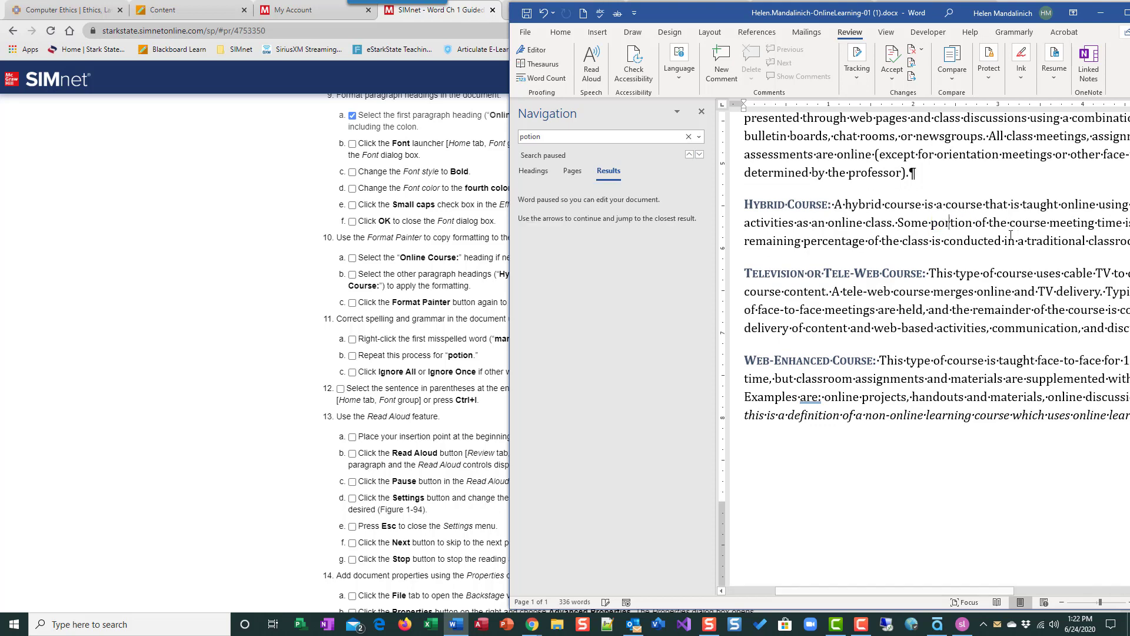
{"action": "left_click", "coordinate": [527, 14]}
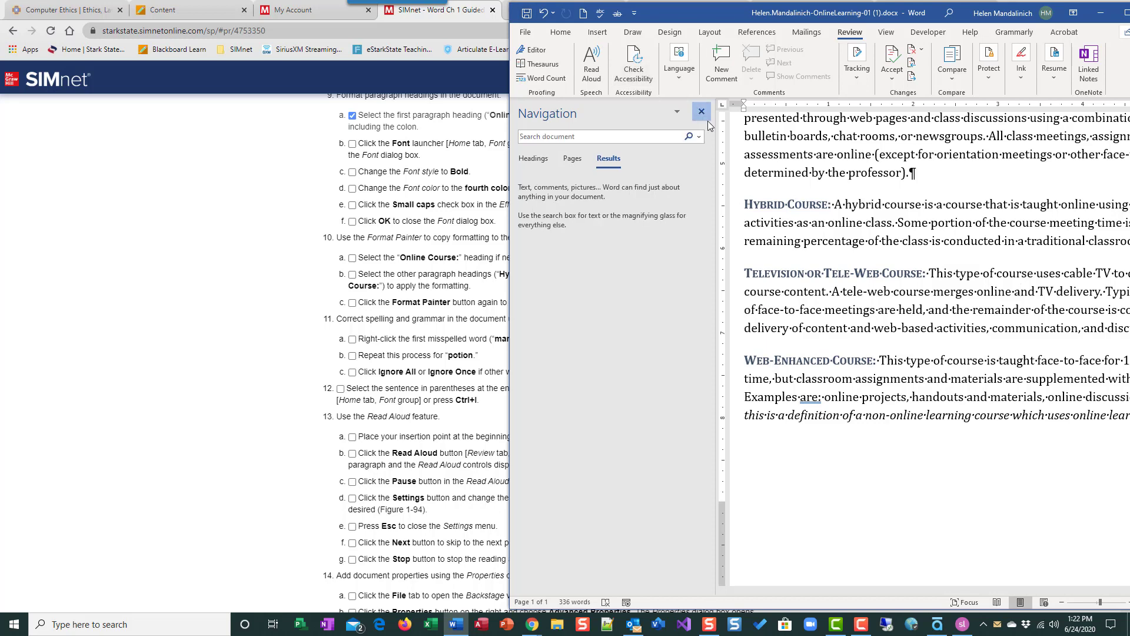
{"action": "left_click", "coordinate": [701, 111]}
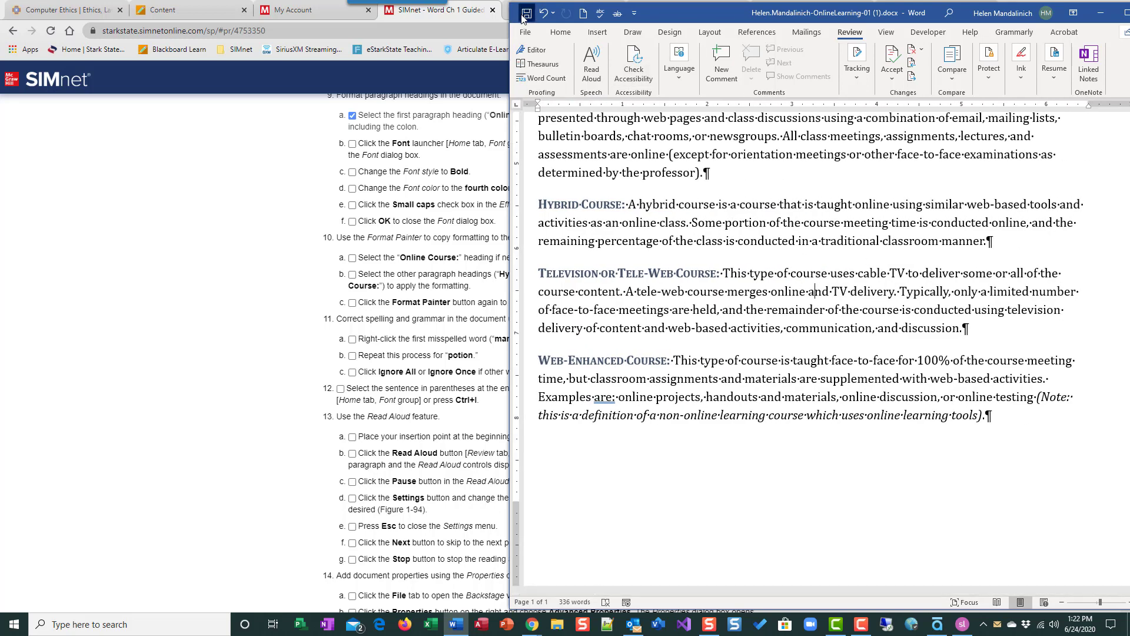
Switch back to the SIMnet project page in the browser and display its previous attempts without uploading another file
{"action": "left_click", "coordinate": [241, 278]}
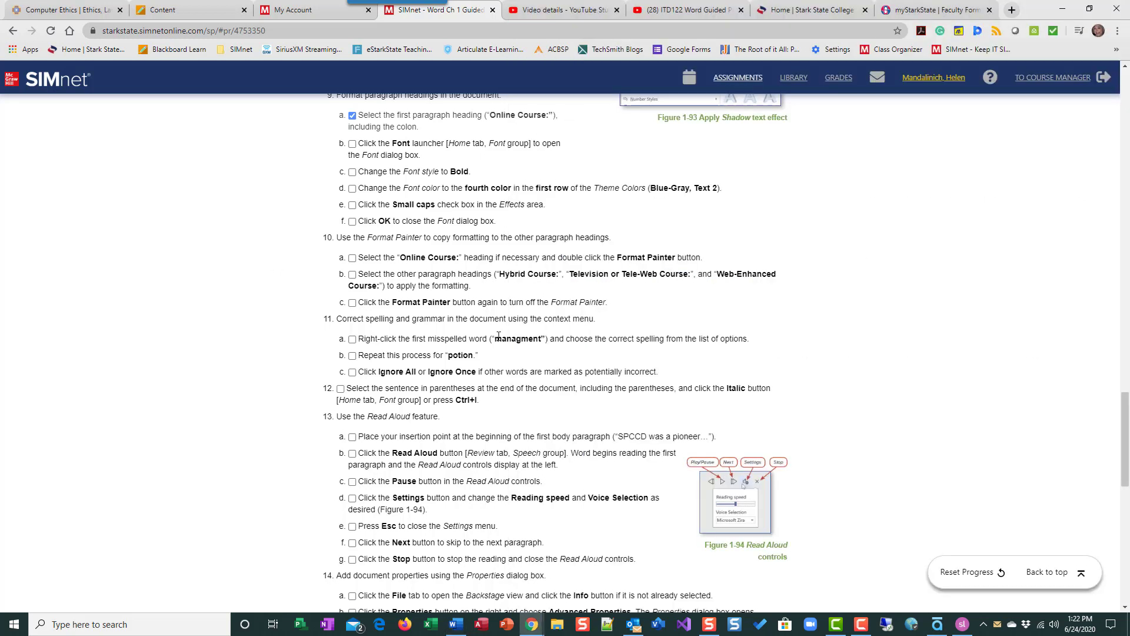
{"action": "scroll", "coordinate": [504, 332], "scroll_direction": "up", "scroll_amount": 10}
{"action": "scroll", "coordinate": [504, 331], "scroll_direction": "up", "scroll_amount": 15}
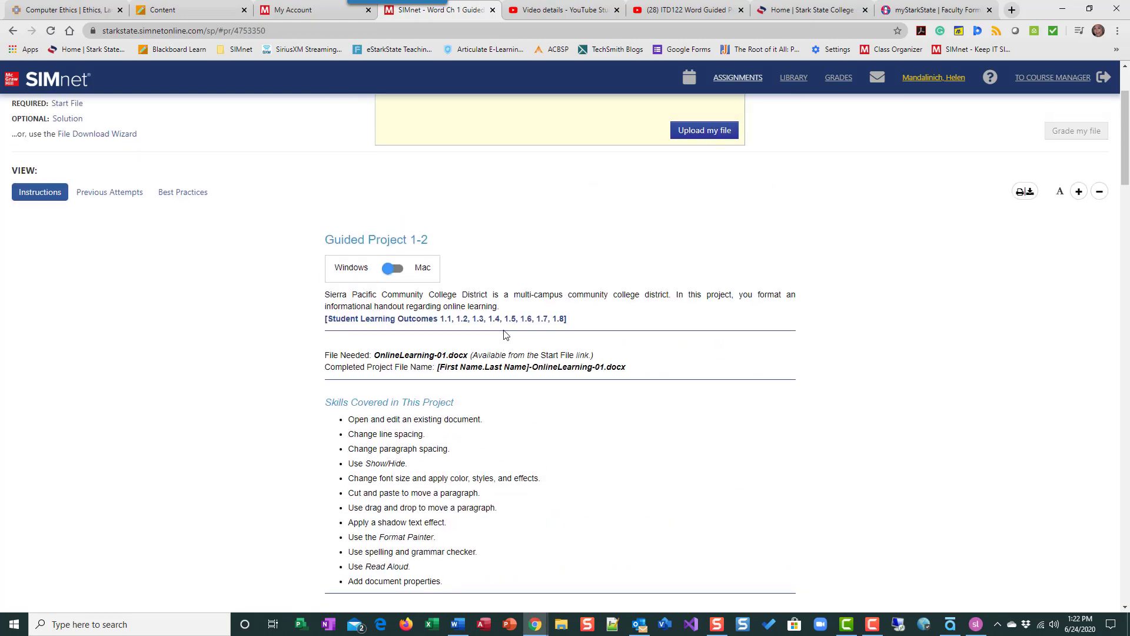
{"action": "left_click", "coordinate": [720, 248]}
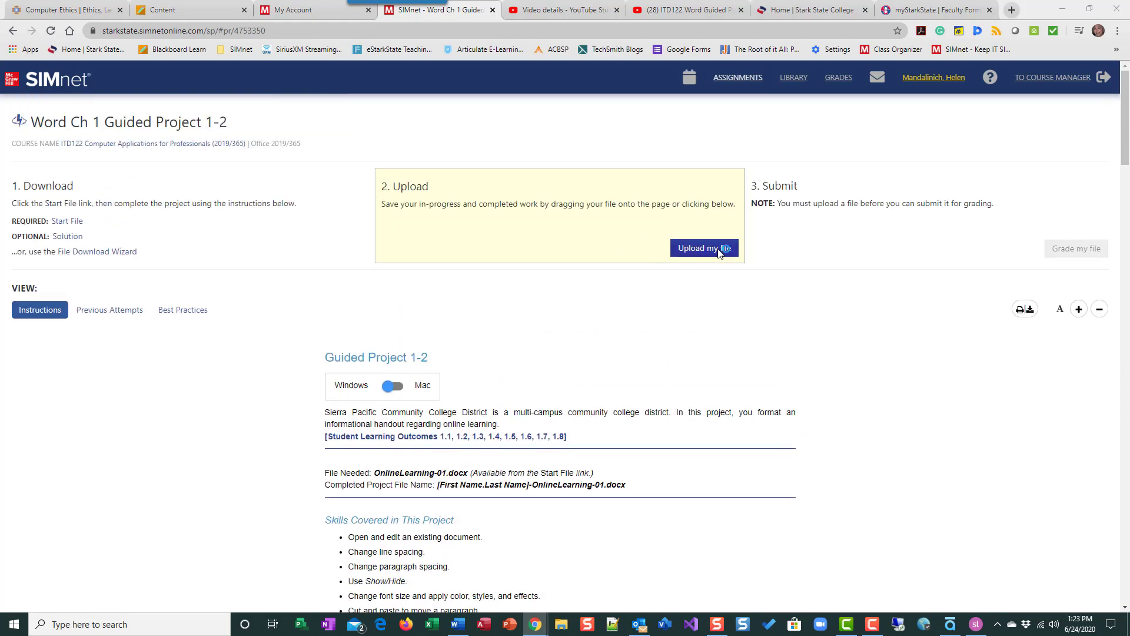
{"action": "left_click", "coordinate": [524, 298]}
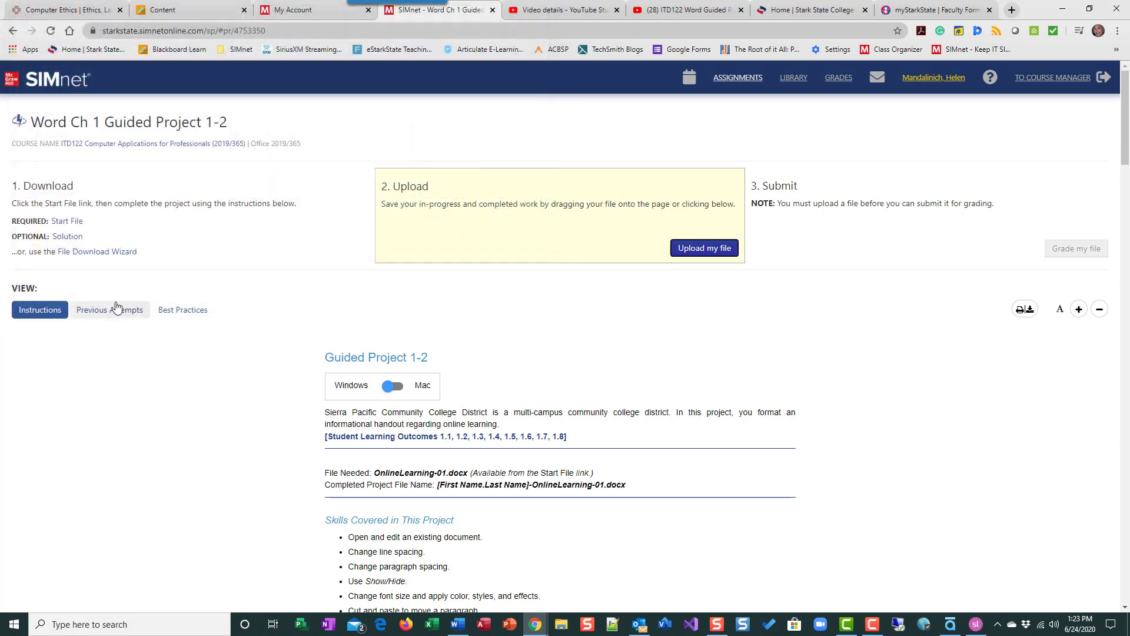
{"action": "left_click", "coordinate": [111, 309]}
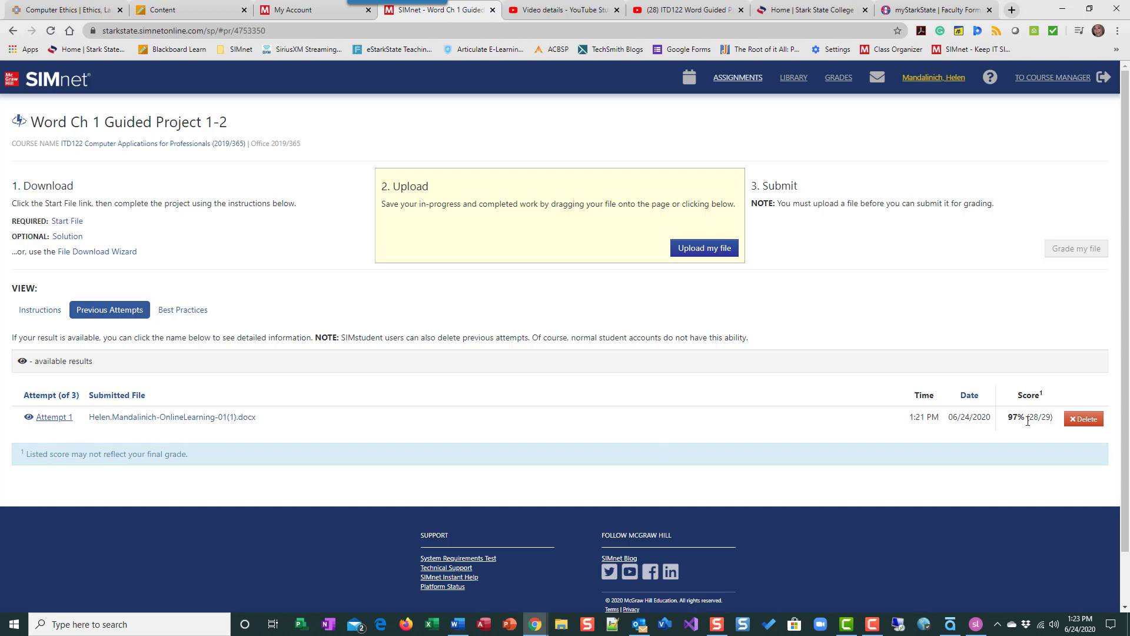
Upload the corrected OnlineLearning-01 (1) Word document from the Downloads folder to Guided Project 1-2 and submit it for grading
{"action": "left_click", "coordinate": [695, 251]}
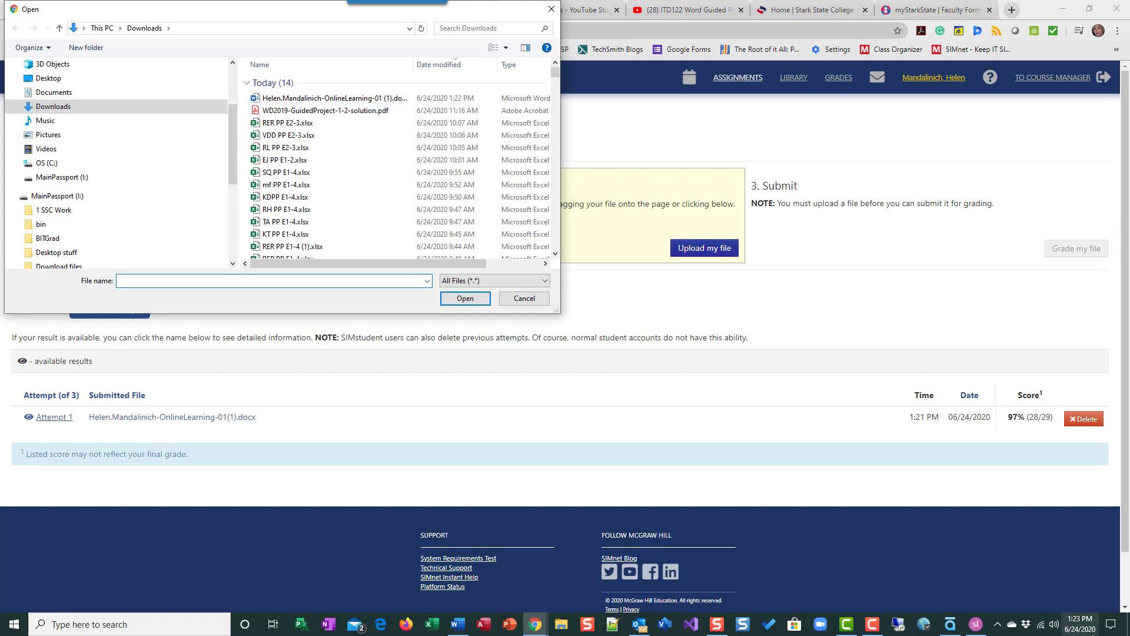
{"action": "left_click", "coordinate": [453, 99]}
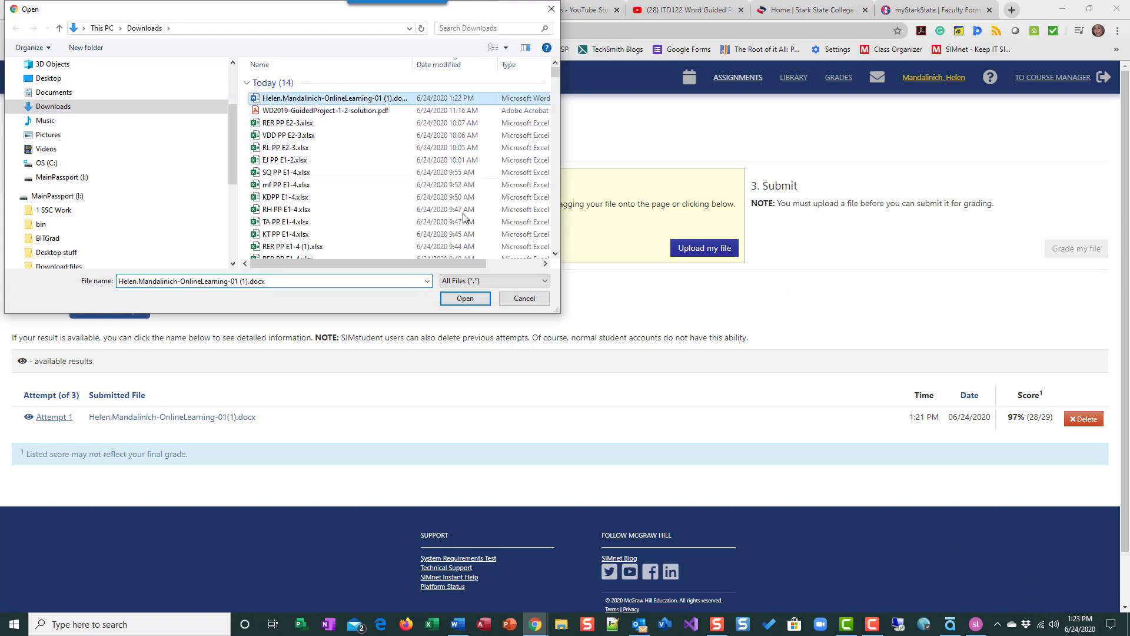
{"action": "left_click", "coordinate": [465, 299]}
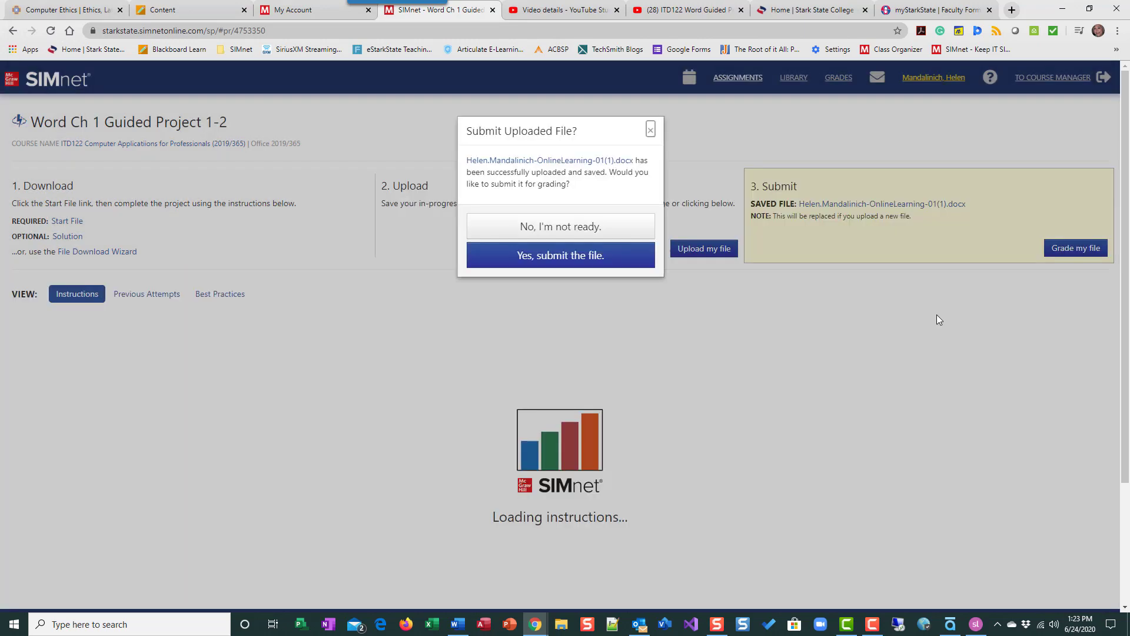
{"action": "left_click", "coordinate": [565, 258]}
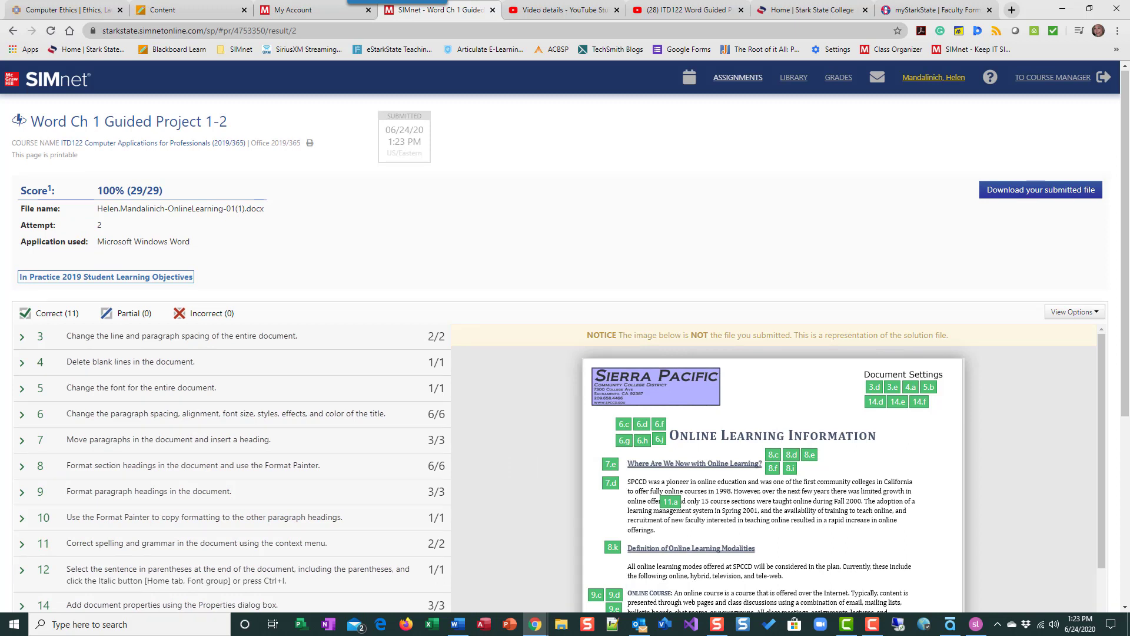
Review the graded steps of the second attempt at Guided Project 1-2, and return to the course's assignments list
{"action": "scroll", "coordinate": [222, 449], "scroll_direction": "down", "scroll_amount": 2}
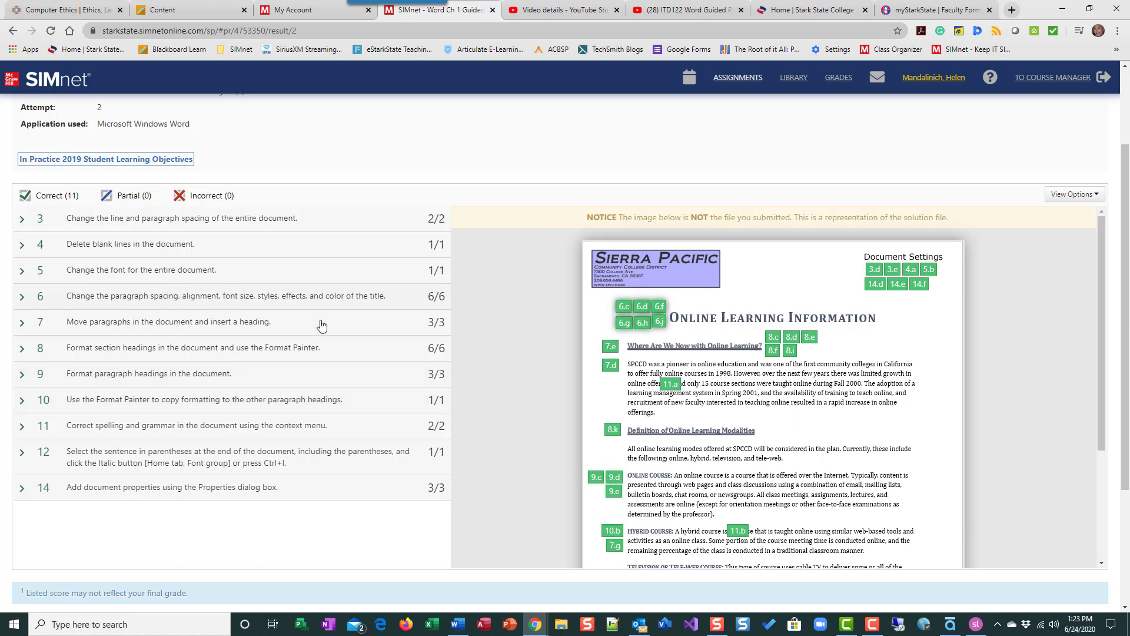
{"action": "scroll", "coordinate": [268, 362], "scroll_direction": "up", "scroll_amount": 2}
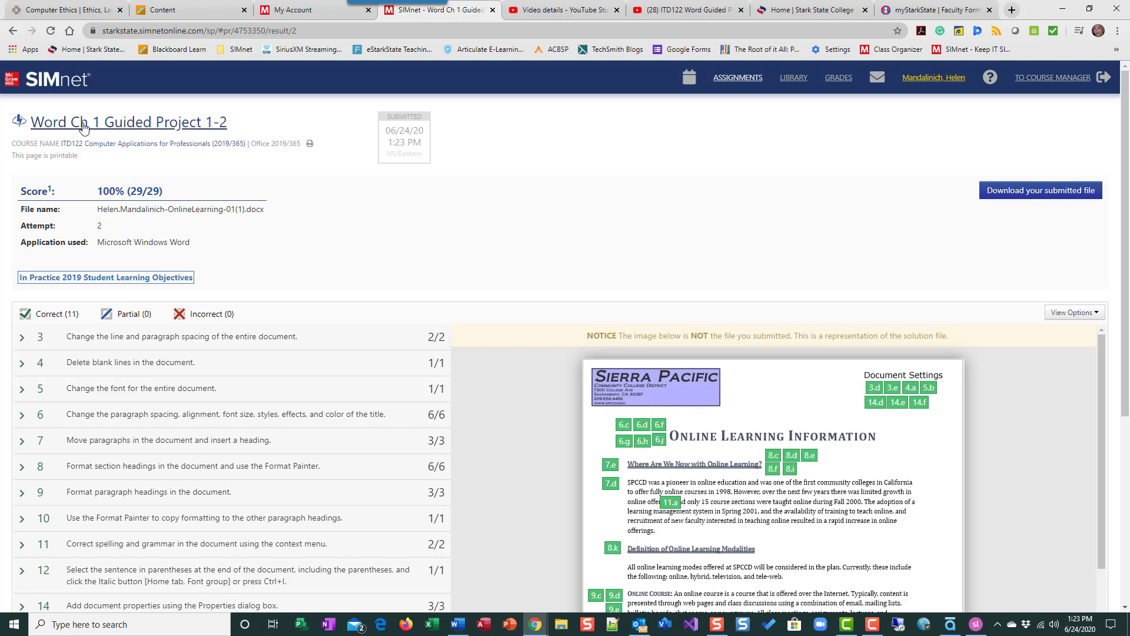
{"action": "left_click", "coordinate": [737, 77]}
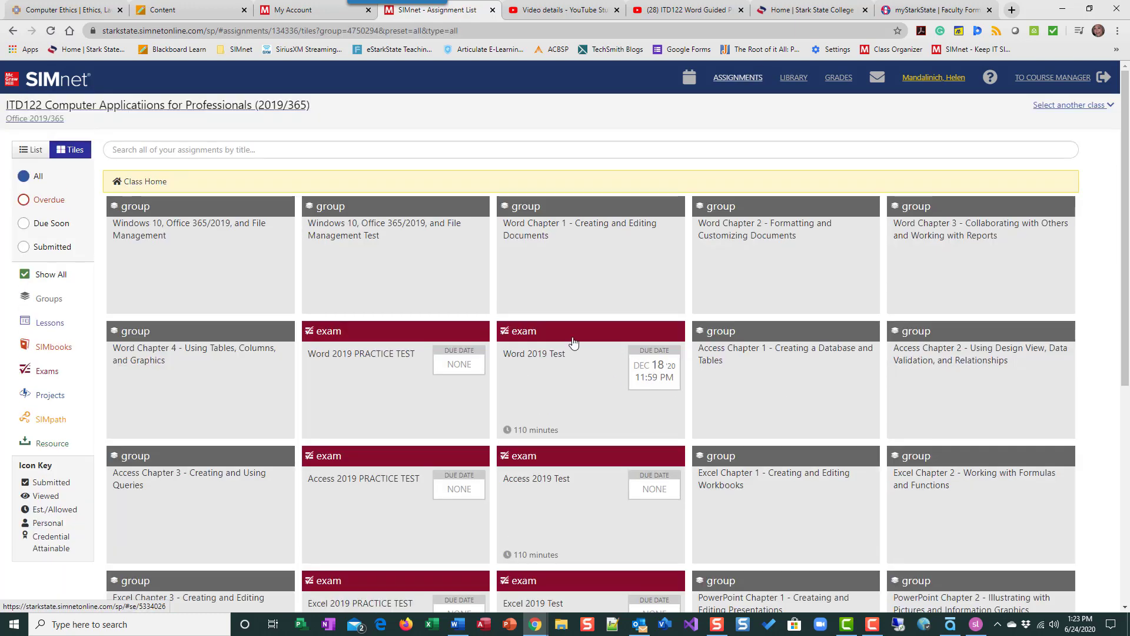